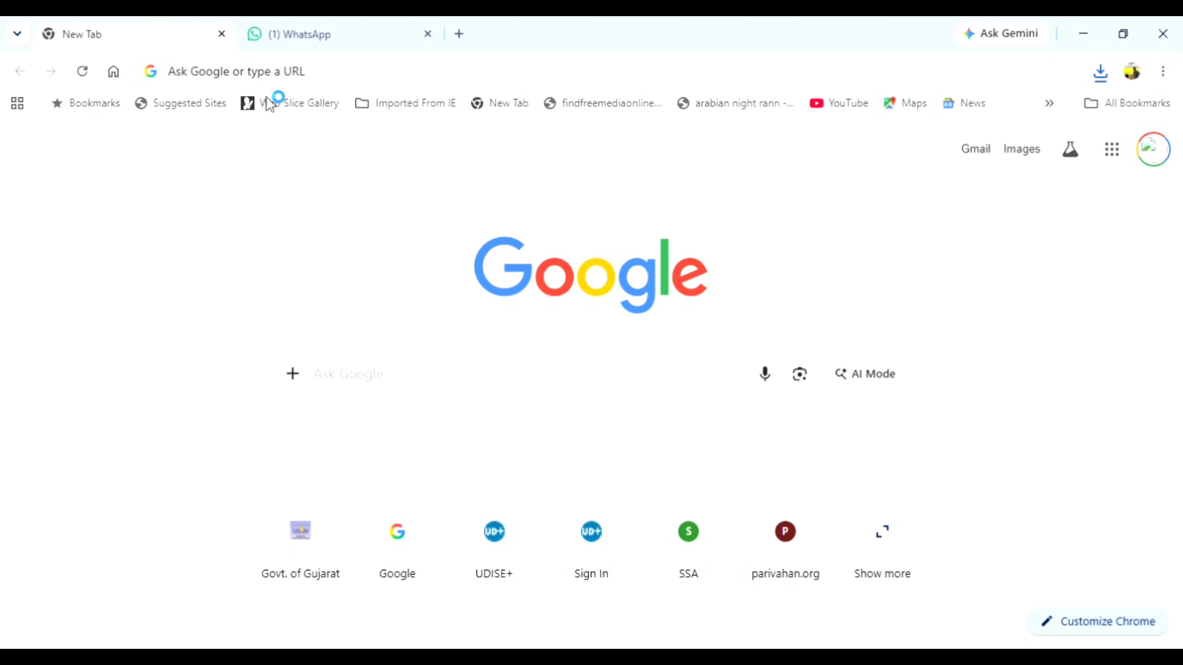
Step: Search Google for "parivahan sewa"
{"action": "left_click", "coordinate": [331, 74]}
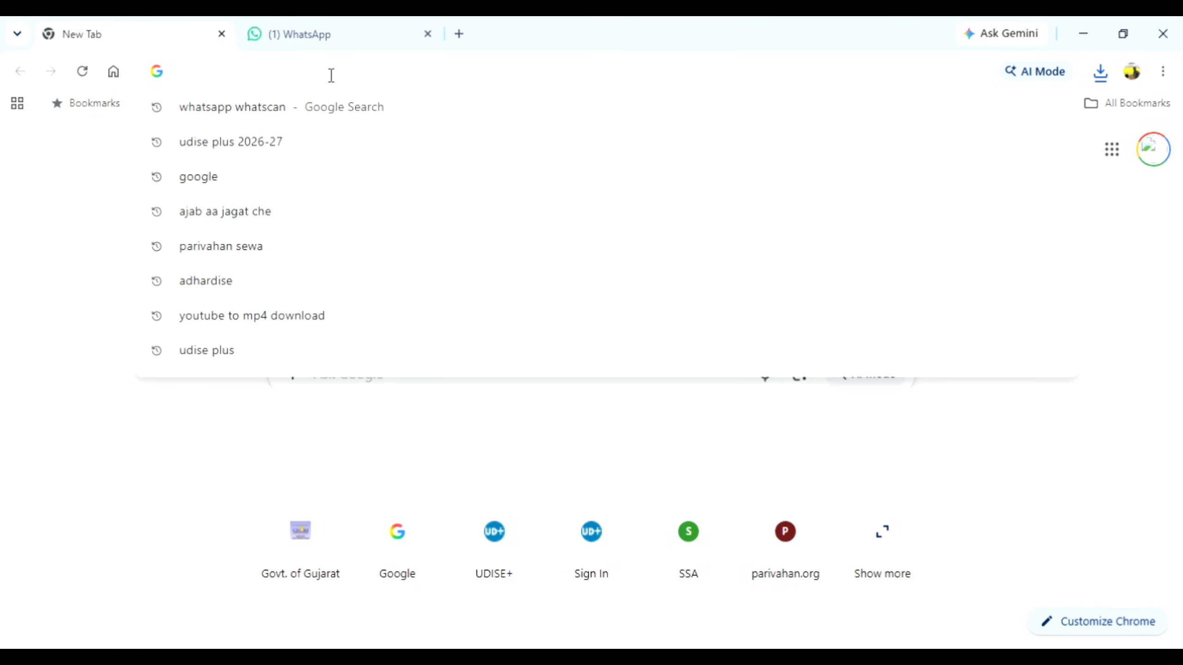
{"action": "type", "text": "pariva"}
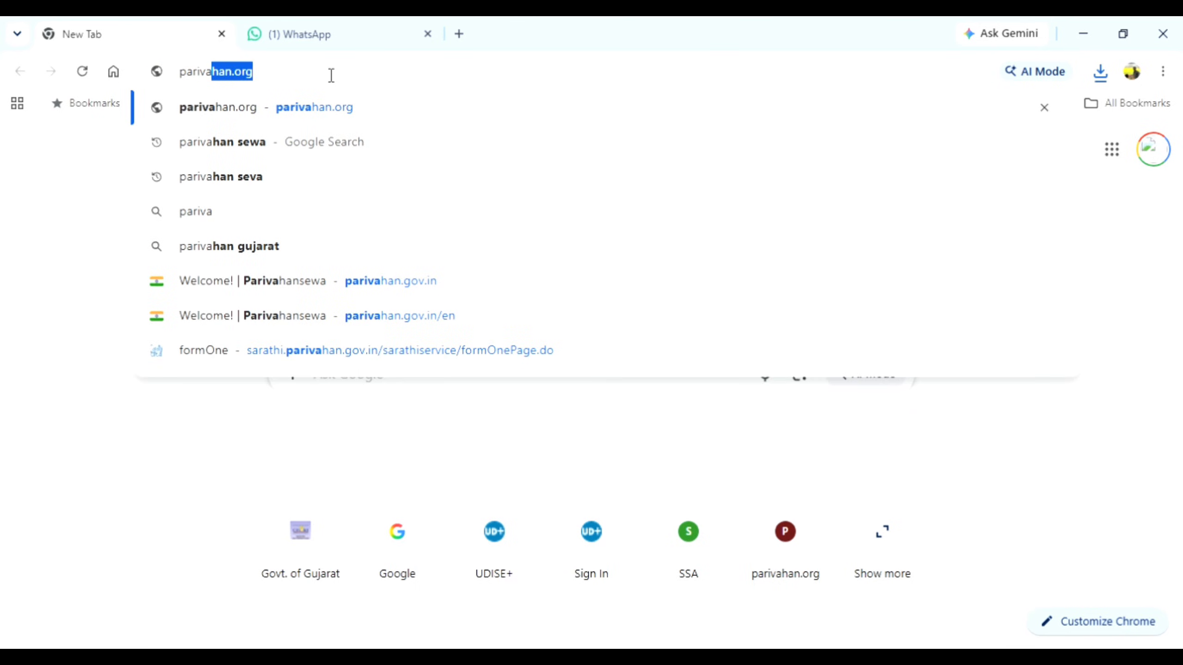
{"action": "type", "text": "han sewa"}
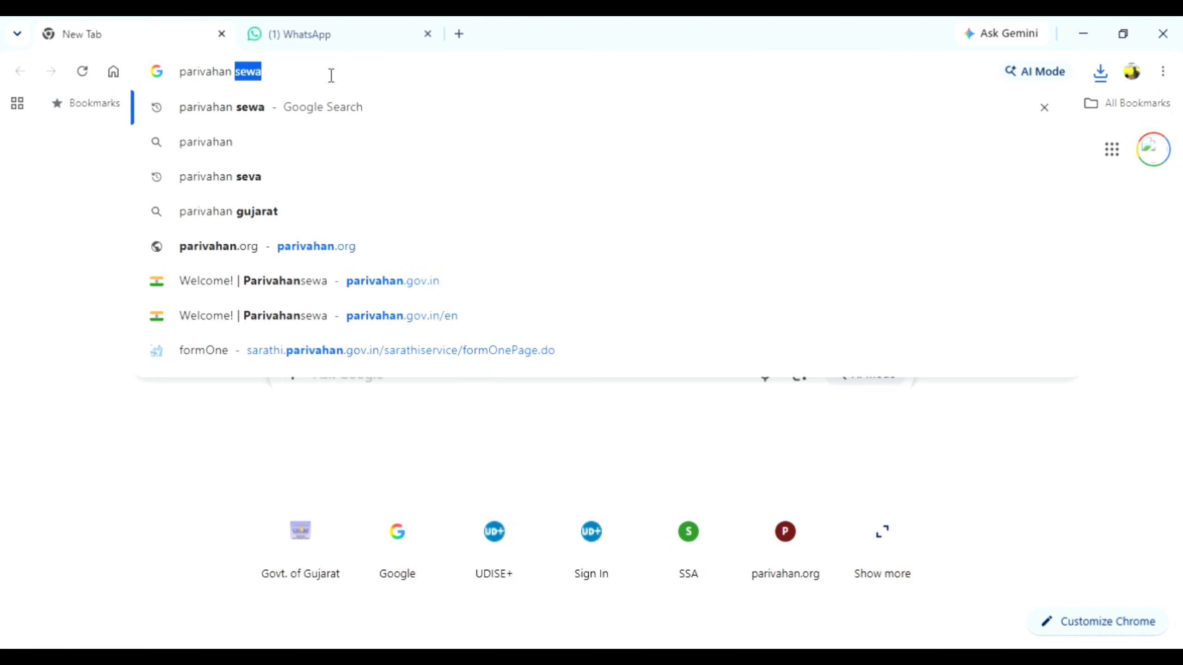
{"action": "left_click", "coordinate": [241, 112]}
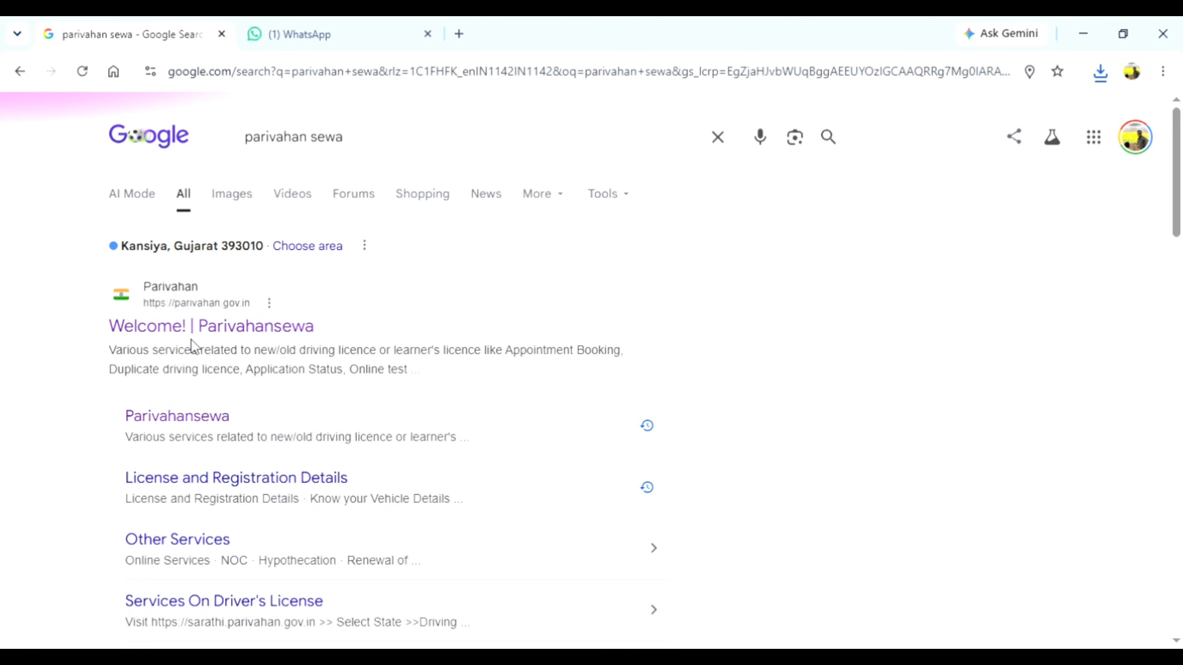
Step: Open the Welcome! | Parivahansewa result and close the Update Your Mobile Number notice
{"action": "left_click", "coordinate": [274, 334]}
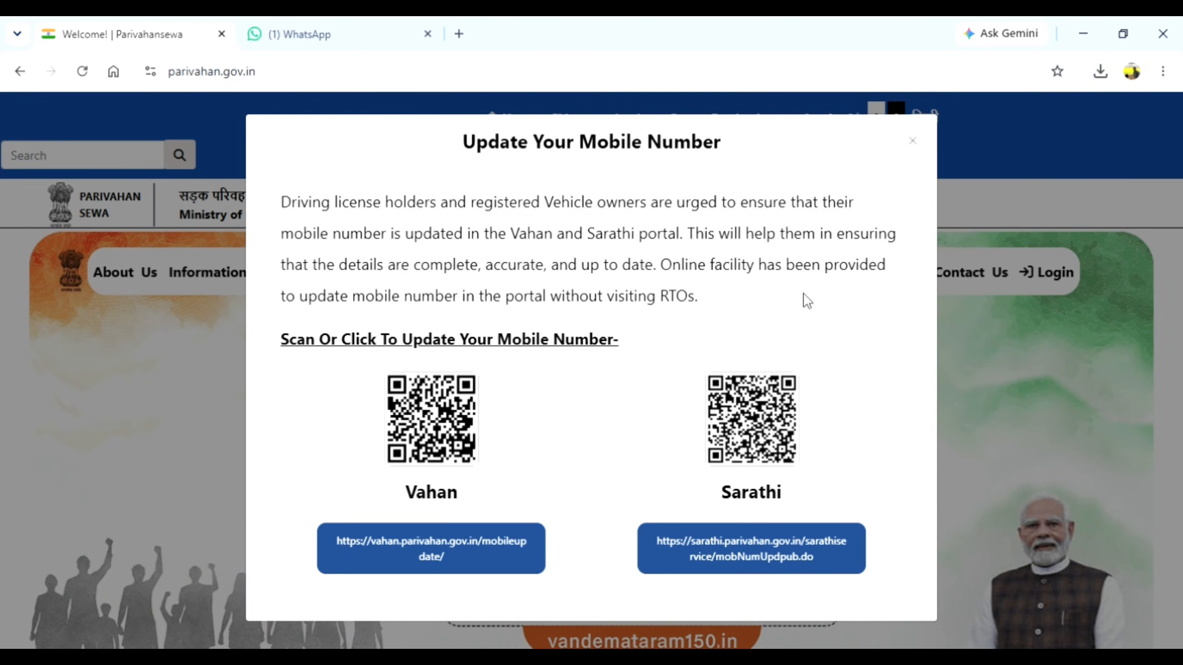
{"action": "left_click", "coordinate": [913, 143]}
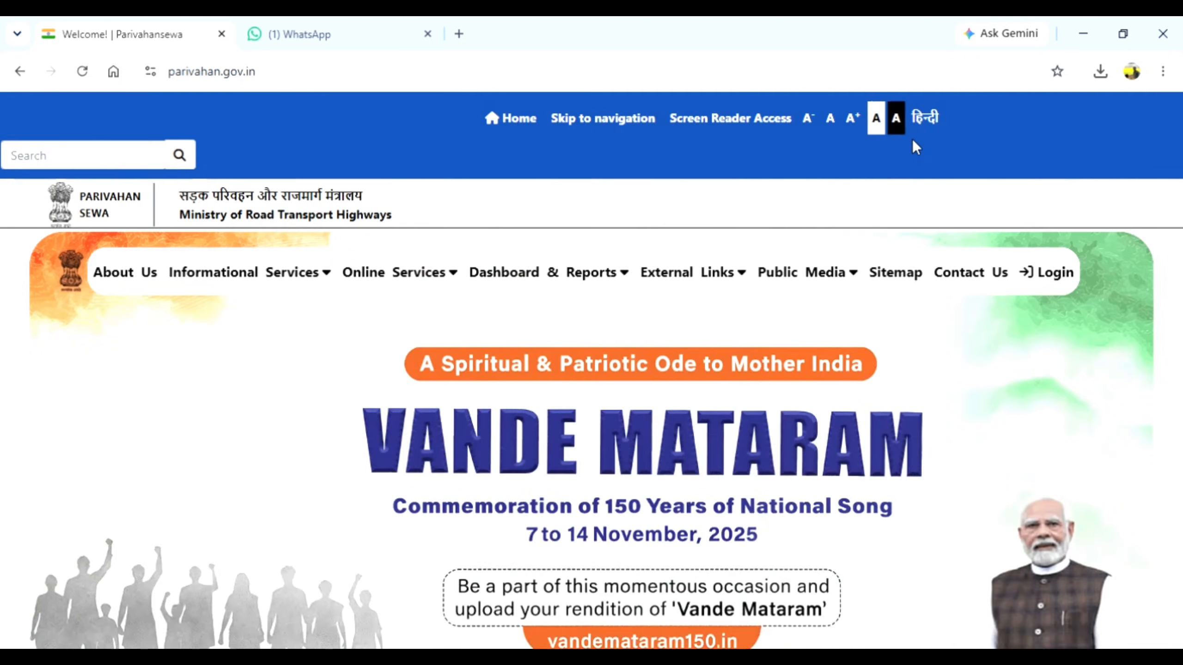
Step: Open the Online Services menu and dismiss the Update Your Mobile Number notice again
{"action": "mouse_move", "coordinate": [400, 272]}
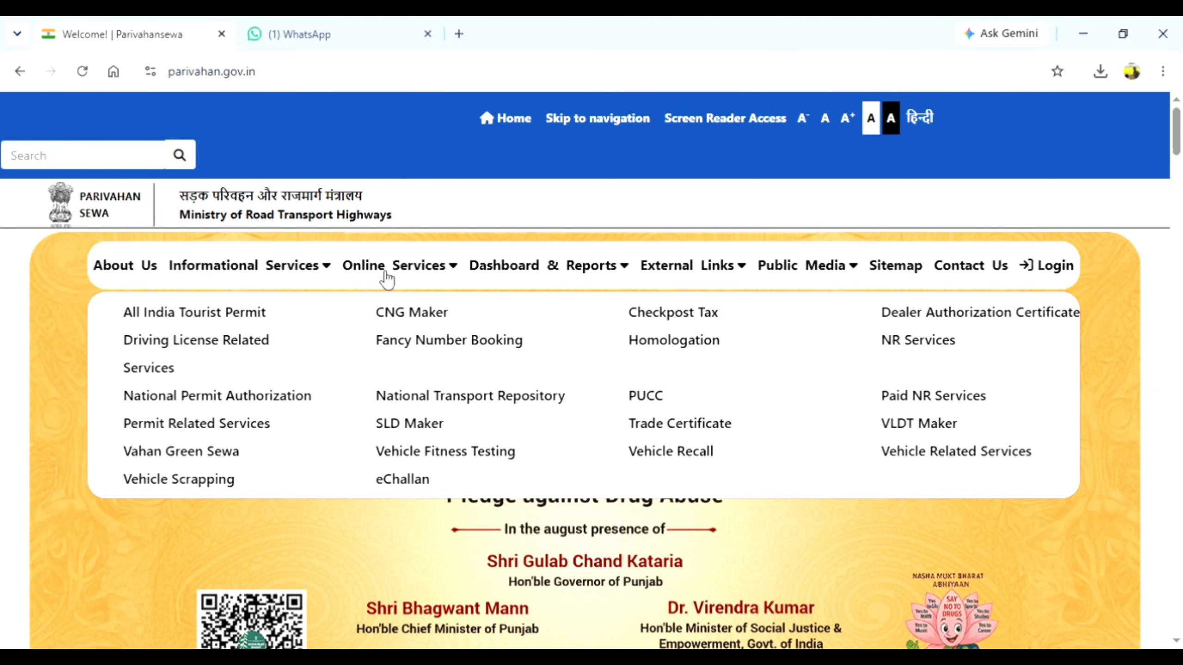
{"action": "left_click", "coordinate": [456, 274]}
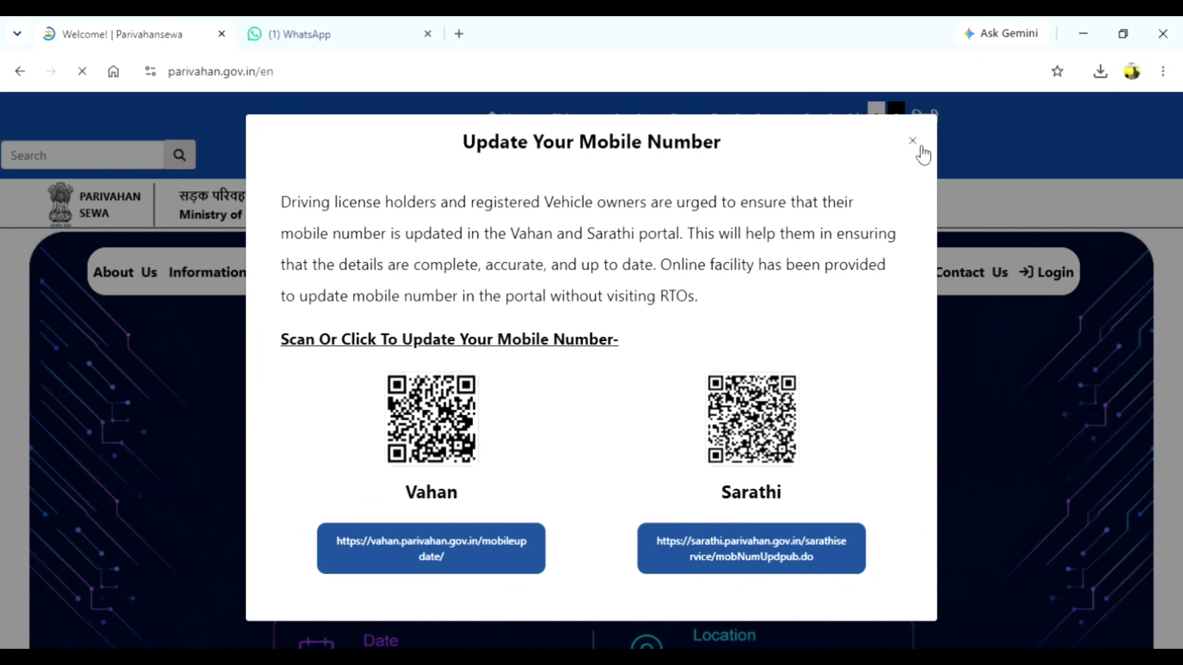
{"action": "left_click", "coordinate": [913, 143]}
Step: Open Driving License Related Services from Online Services and close the mobile number notice on Sarathi
{"action": "mouse_move", "coordinate": [423, 278]}
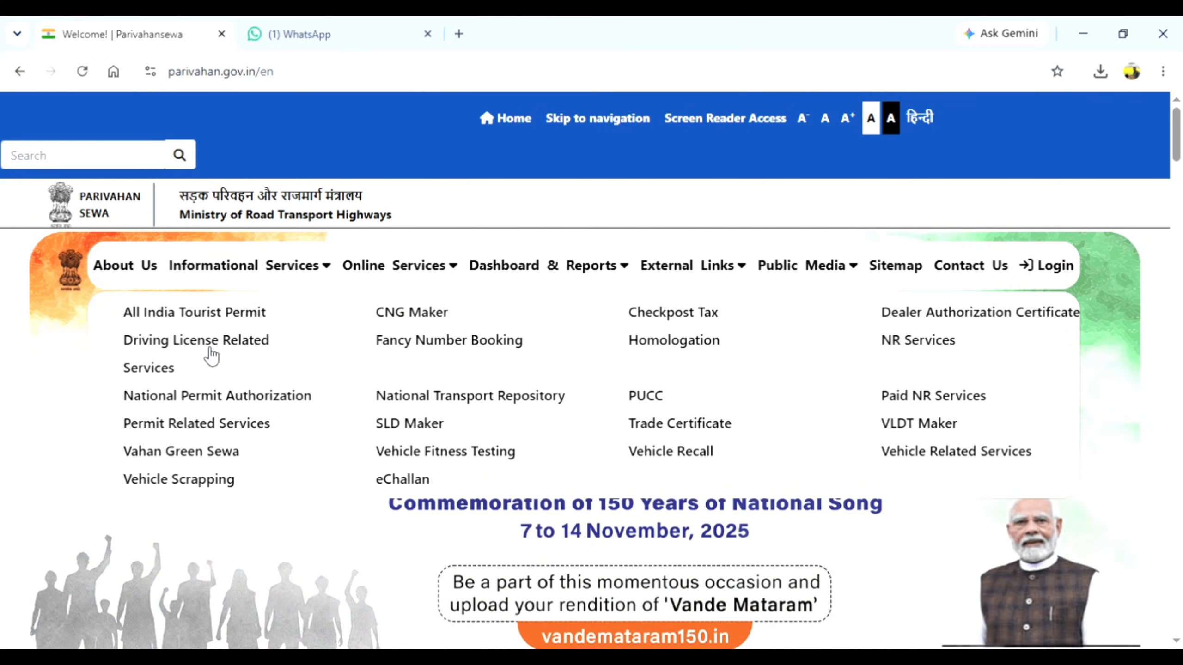
{"action": "left_click", "coordinate": [183, 346]}
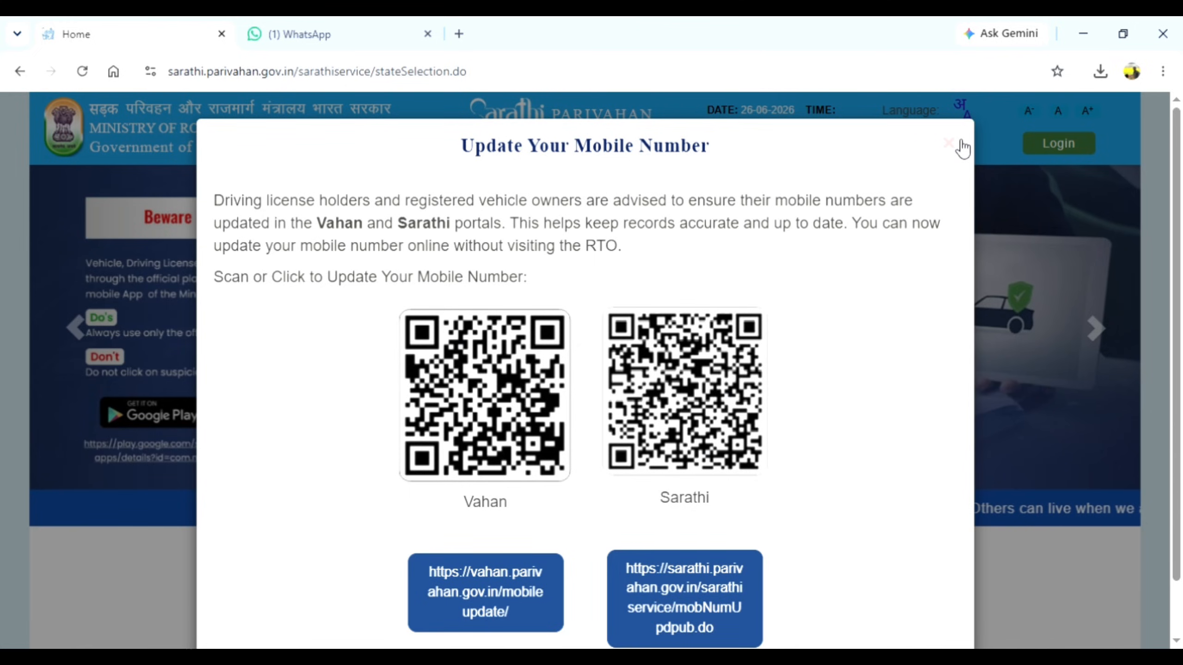
{"action": "left_click", "coordinate": [958, 142]}
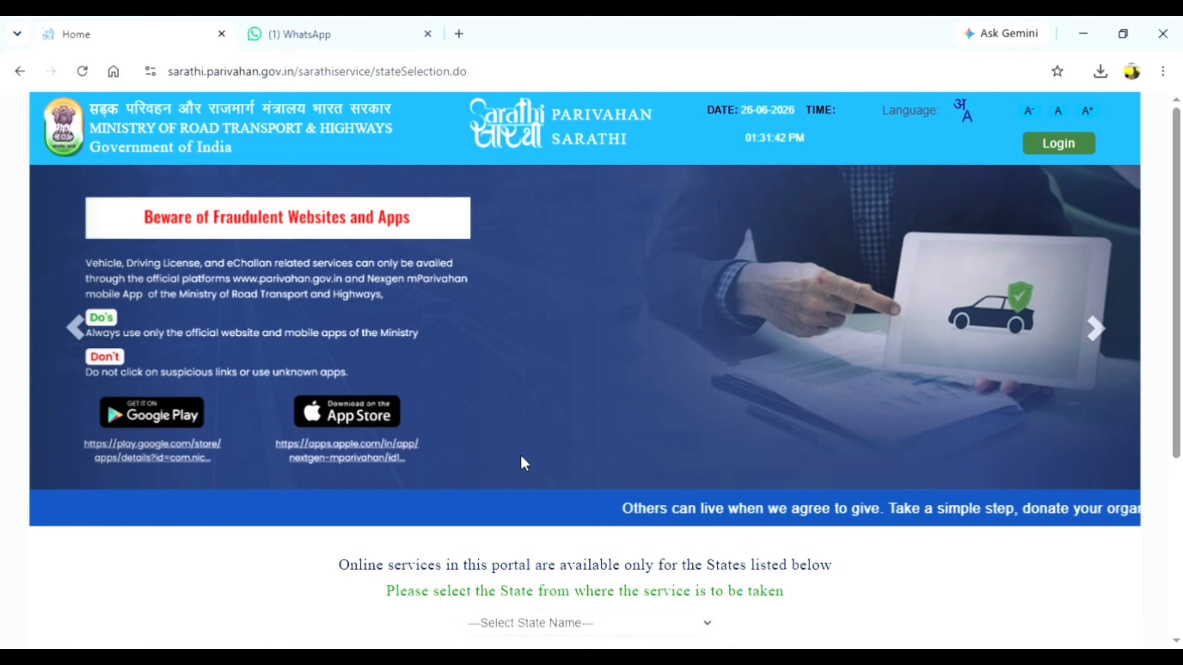
Step: Choose Gujarat as the state and close the Contactless Licence Services popup
{"action": "left_click", "coordinate": [506, 417]}
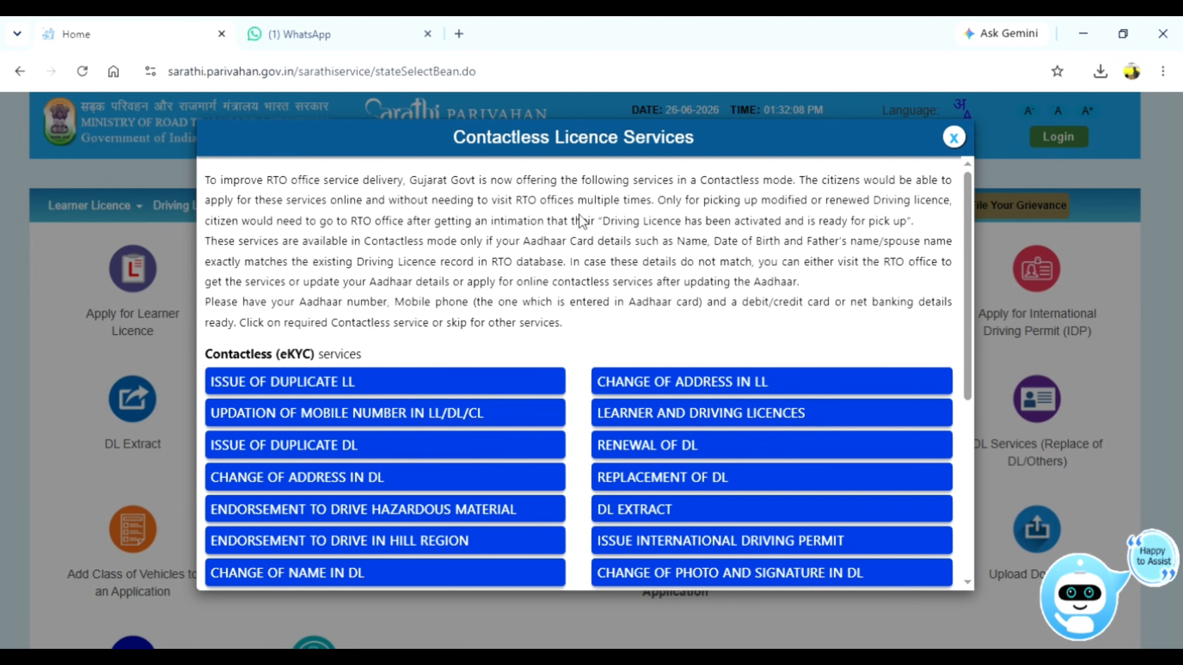
{"action": "left_click", "coordinate": [953, 139]}
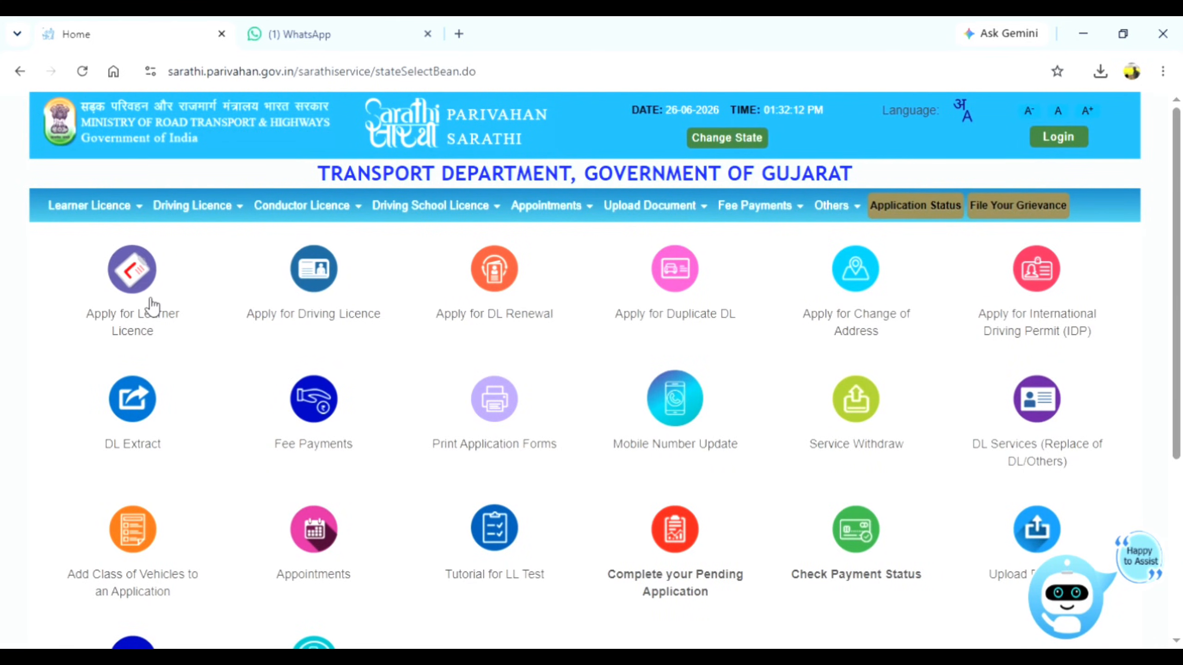
Step: Start Apply for Learner Licence, choosing category General and RTO office BHARUCH -- GJ16
{"action": "left_click", "coordinate": [129, 326]}
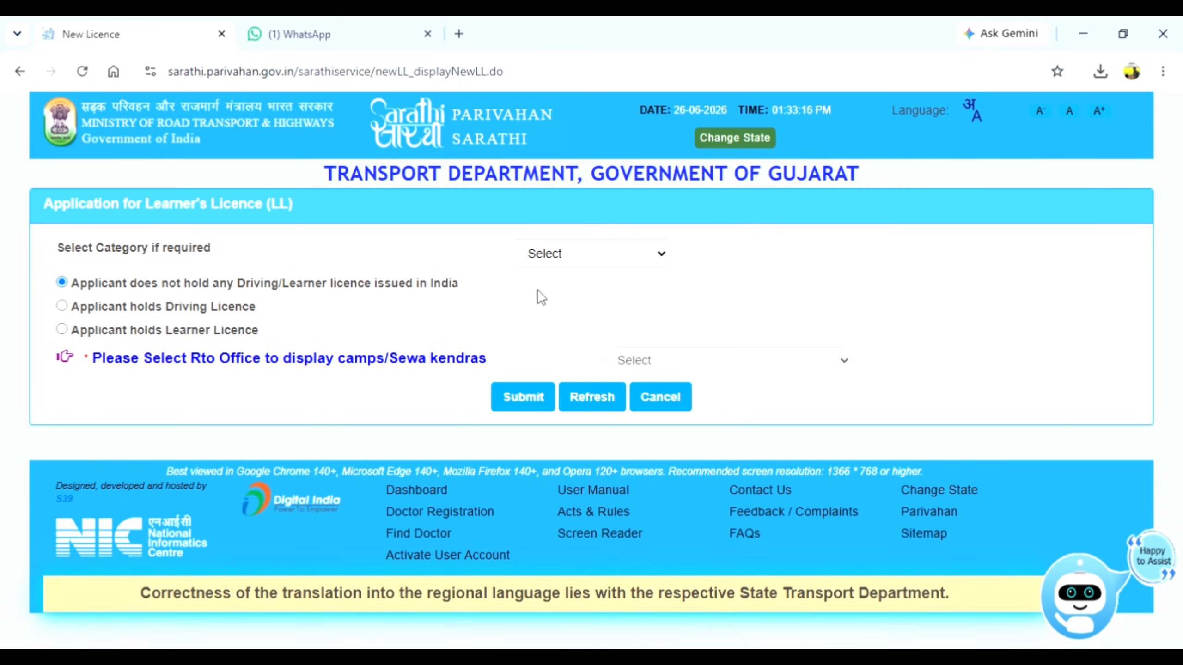
{"action": "left_click", "coordinate": [595, 254]}
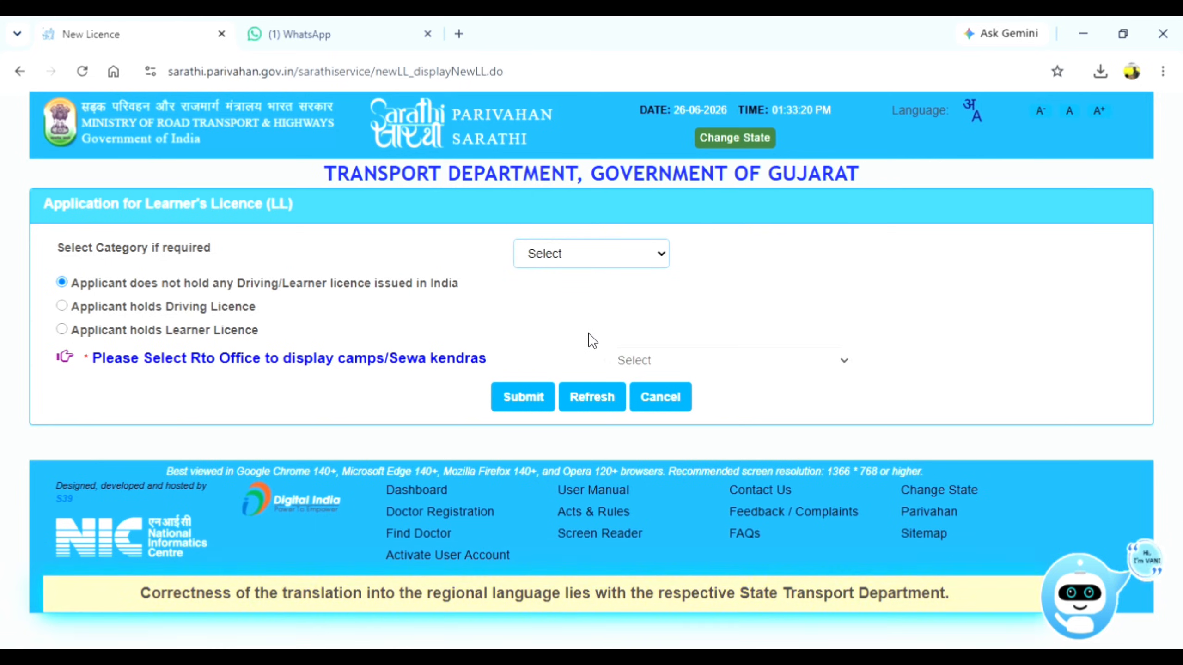
{"action": "left_click", "coordinate": [567, 343]}
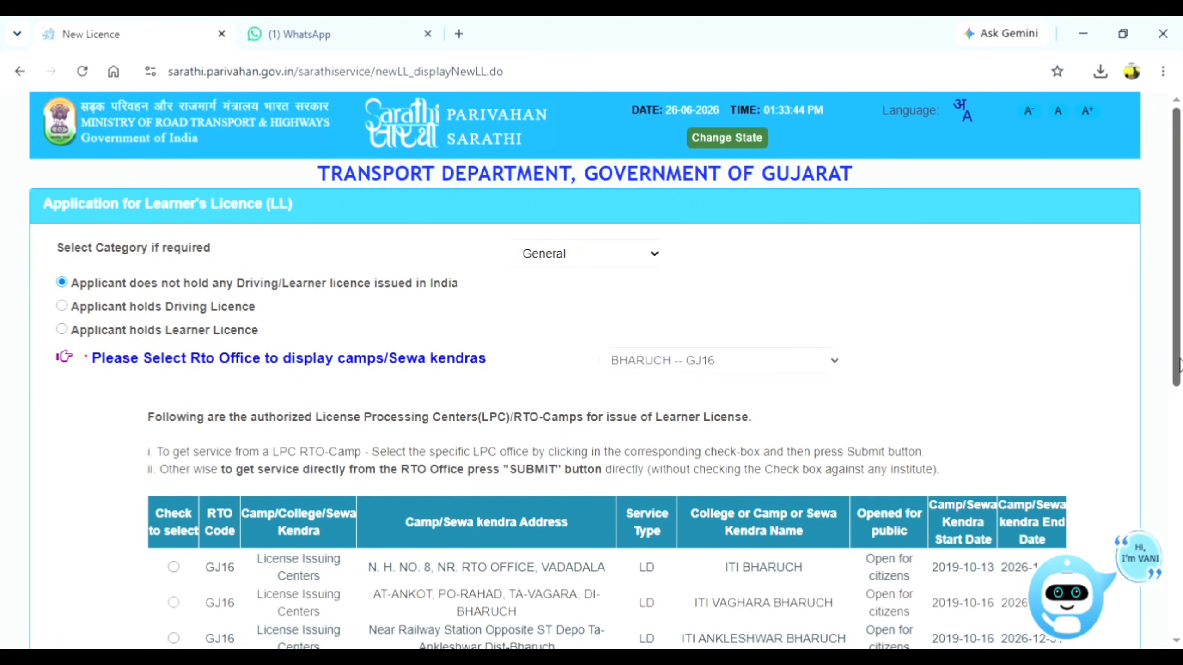
Step: Select the ITI ANKLESHWAR BHARUCH camp from the licence processing centres and submit
{"action": "scroll", "coordinate": [1178, 375], "scroll_direction": "down", "scroll_amount": 3}
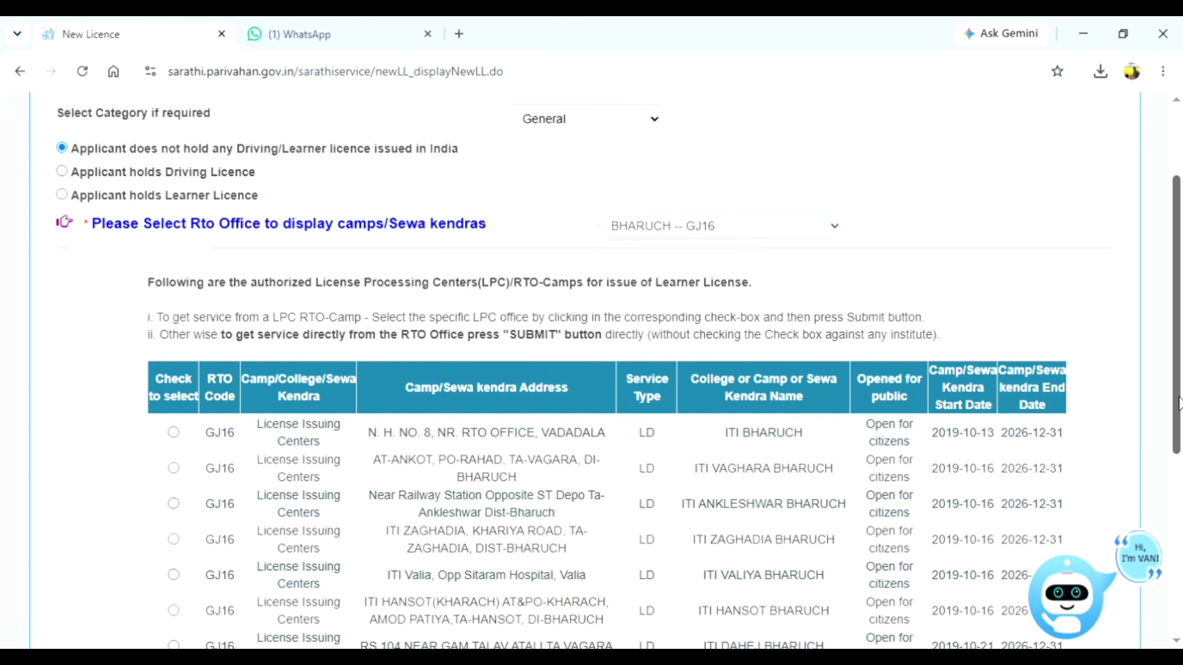
{"action": "scroll", "coordinate": [1178, 403], "scroll_direction": "down", "scroll_amount": 5}
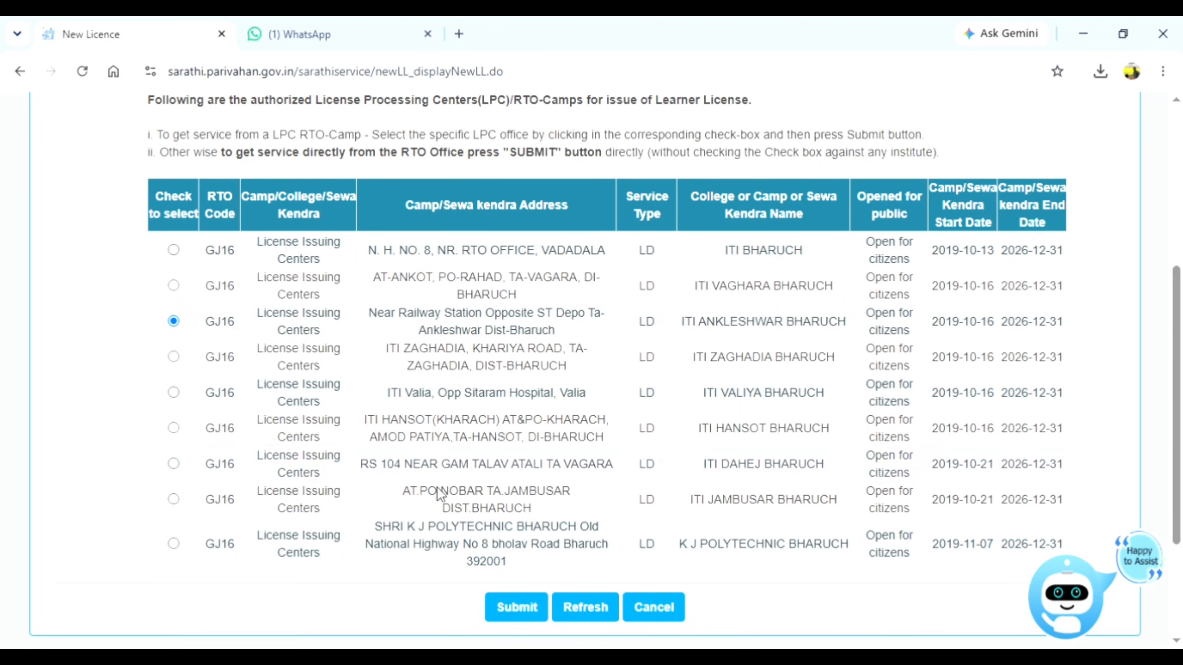
{"action": "left_click", "coordinate": [517, 608]}
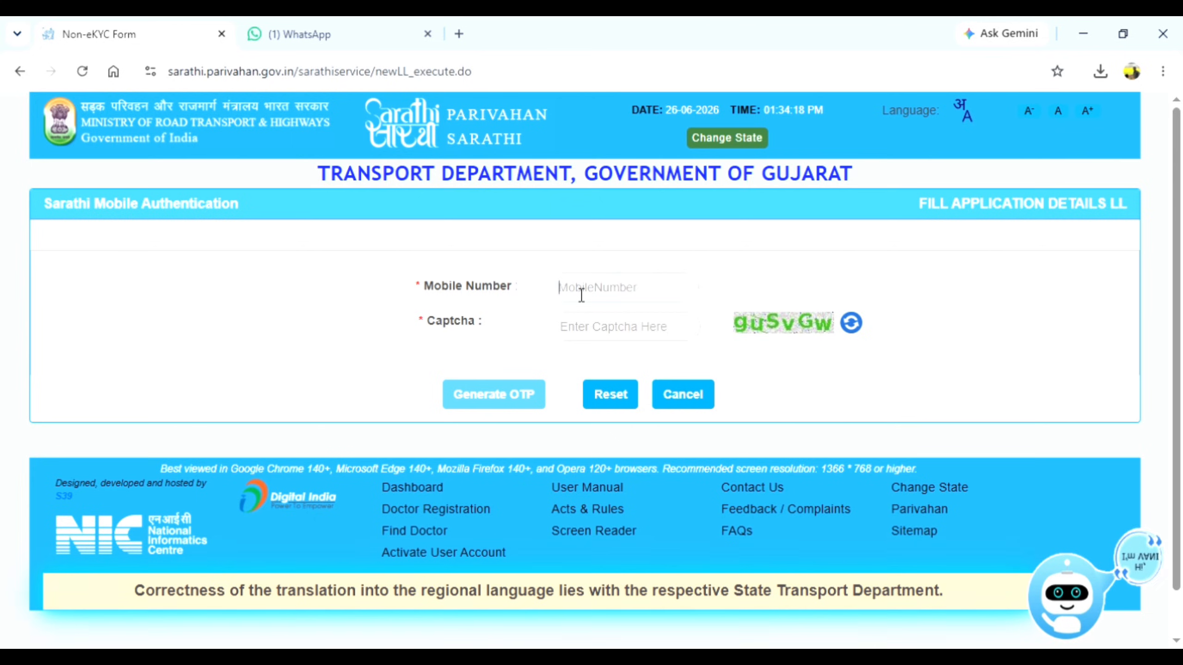
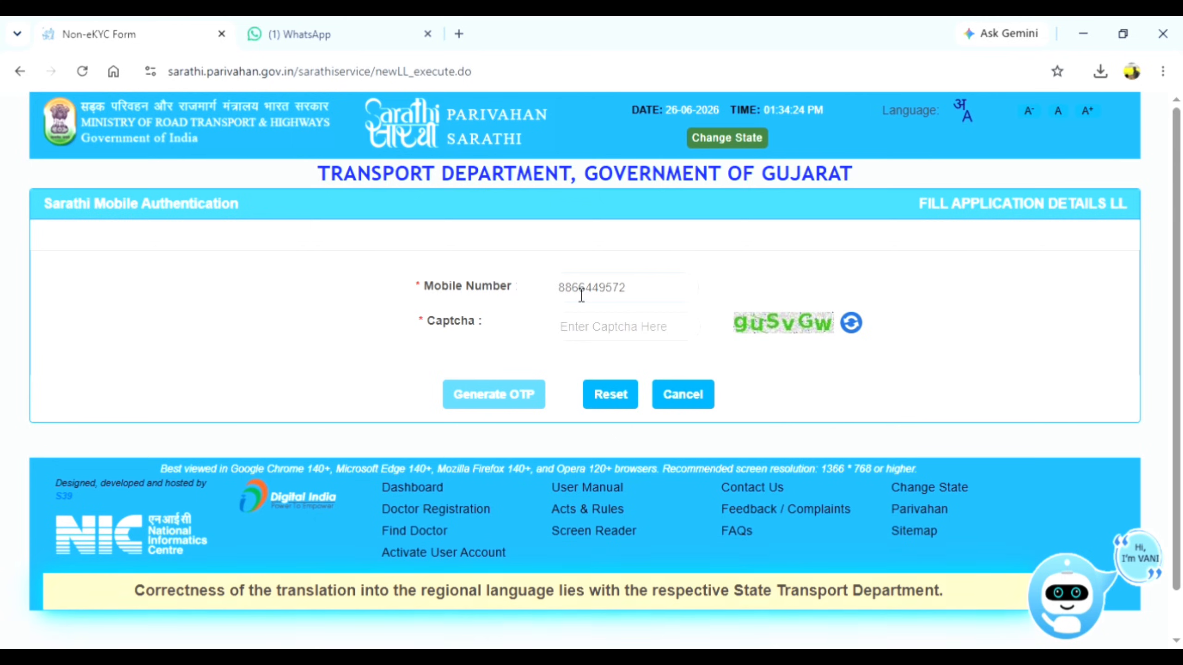
Step: Fill in the displayed captcha and generate the OTP
{"action": "left_click", "coordinate": [616, 337]}
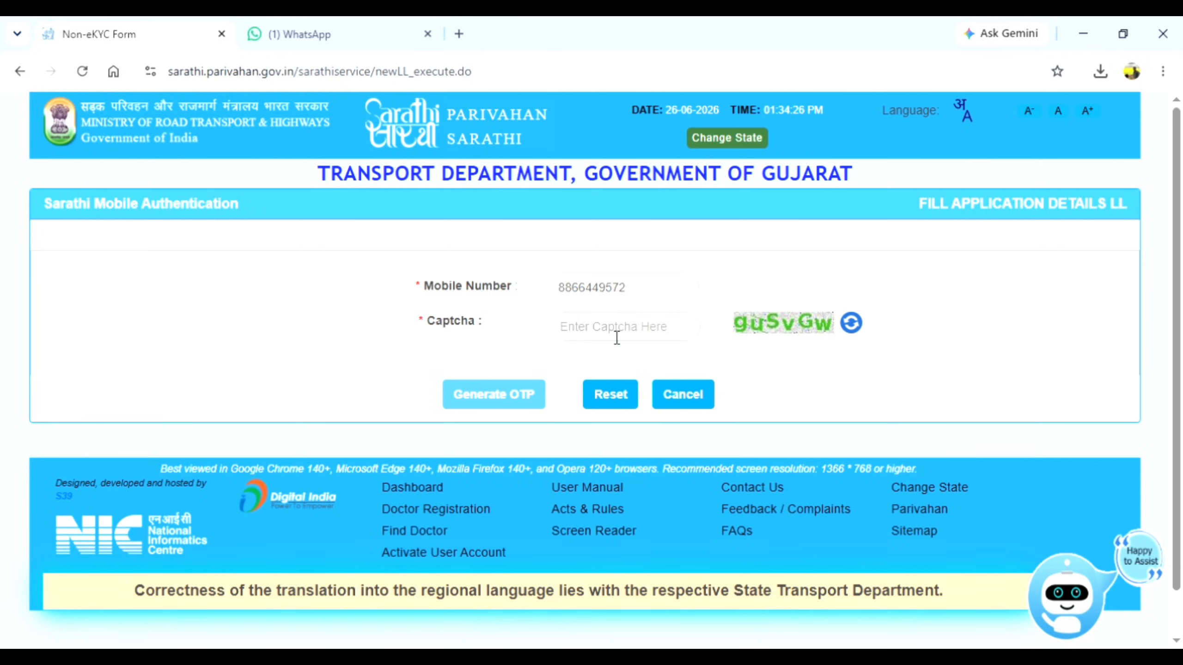
{"action": "type", "text": "gu"}
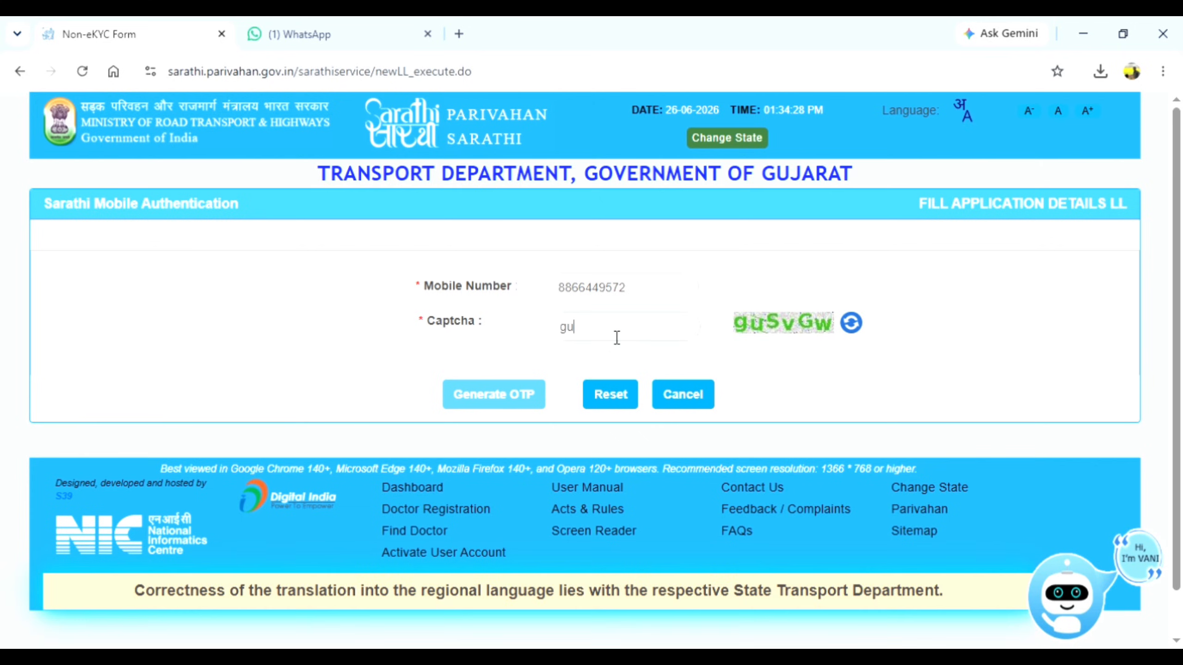
{"action": "type", "text": "S"}
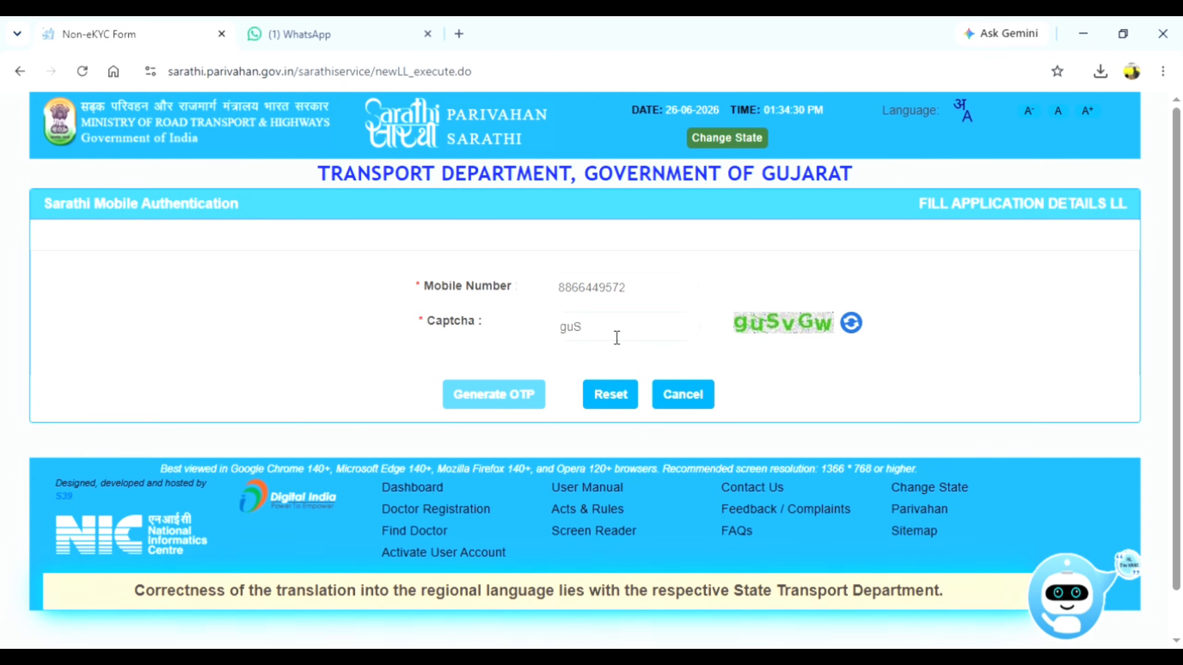
{"action": "type", "text": "vG"}
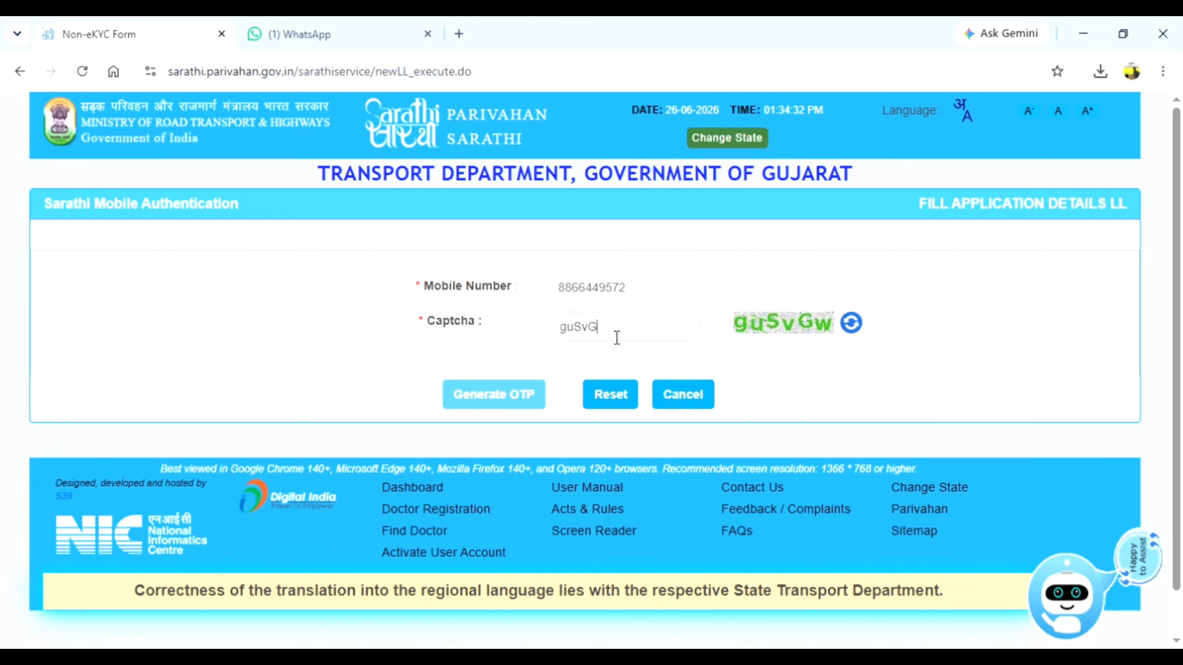
{"action": "type", "text": "w"}
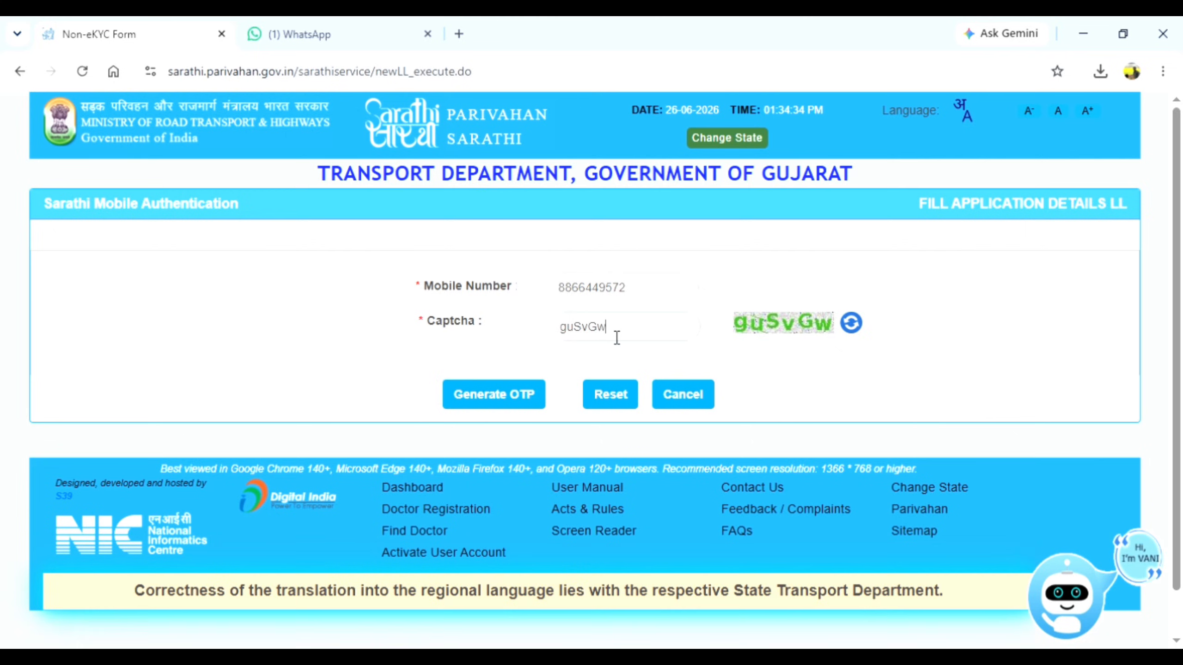
{"action": "left_click", "coordinate": [497, 396]}
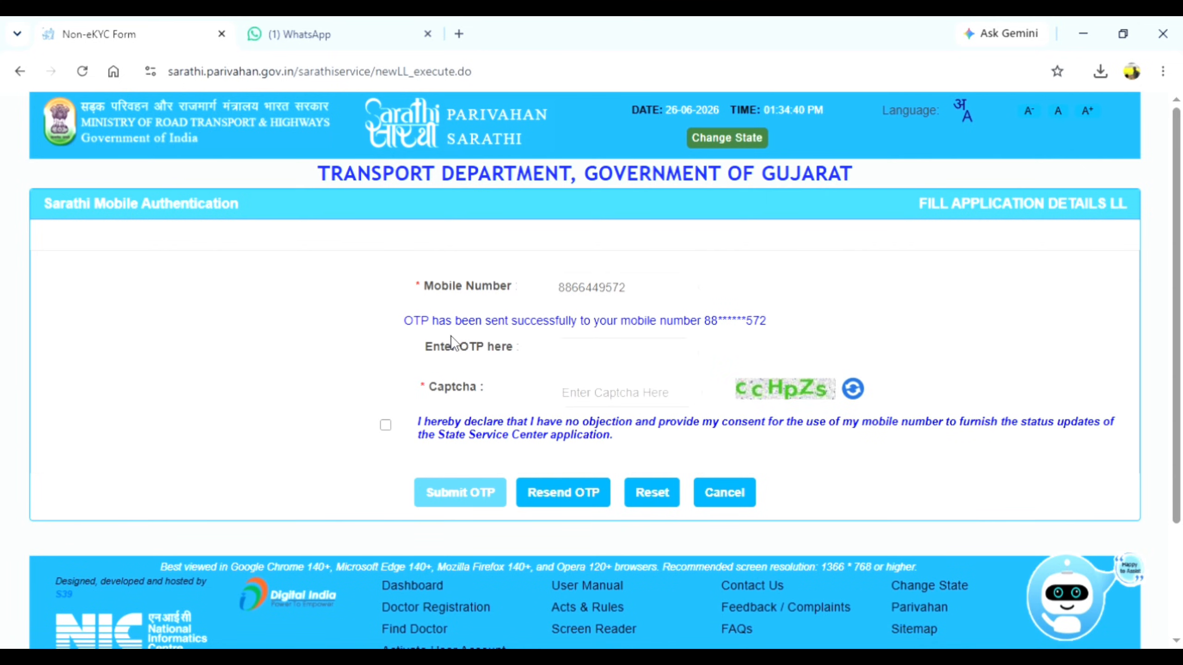
Step: Enter the received OTP in the OTP field
{"action": "left_click", "coordinate": [597, 362]}
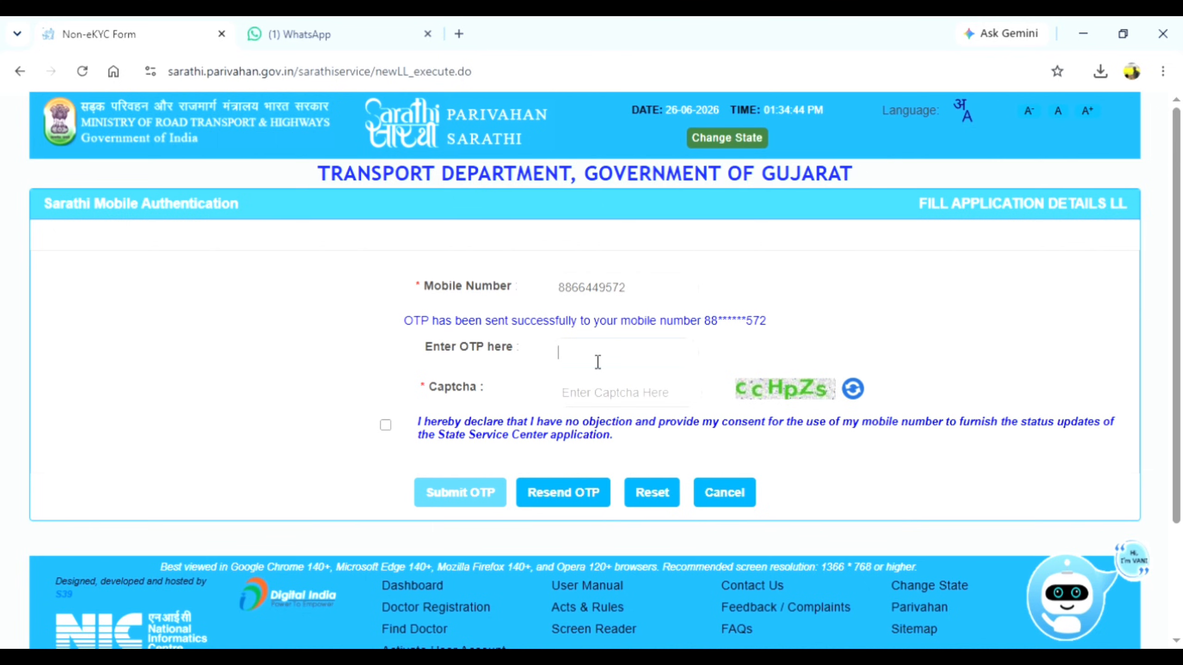
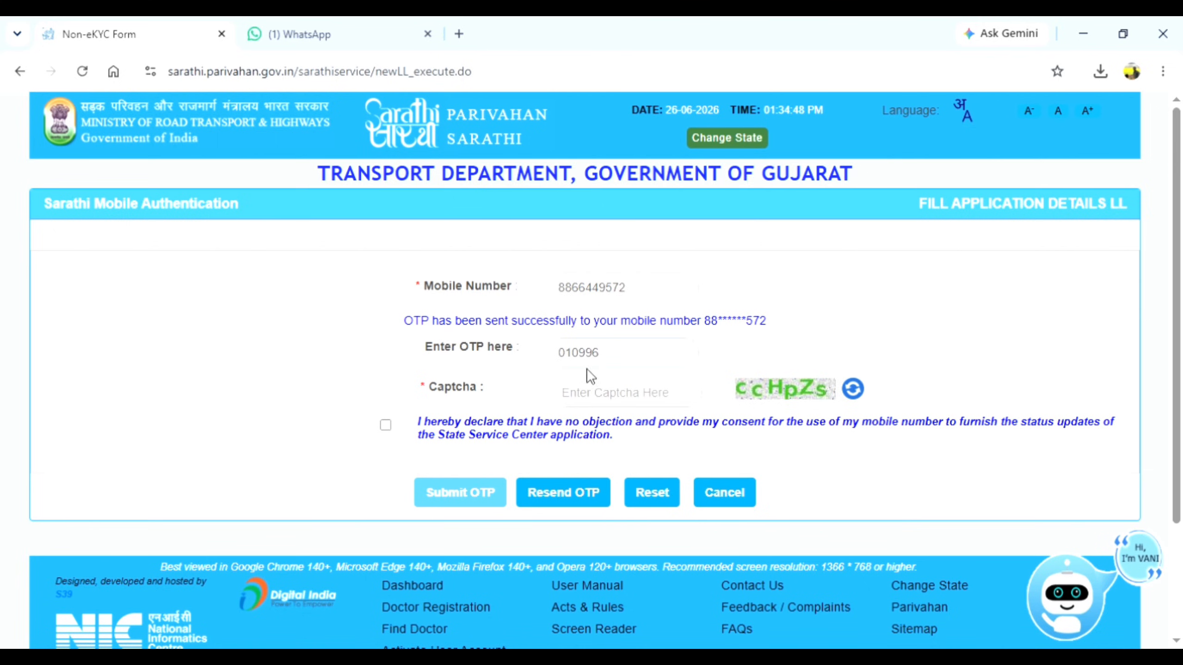
Step: Enter the new captcha and tick the consent declaration for using the mobile number
{"action": "left_click", "coordinate": [595, 395]}
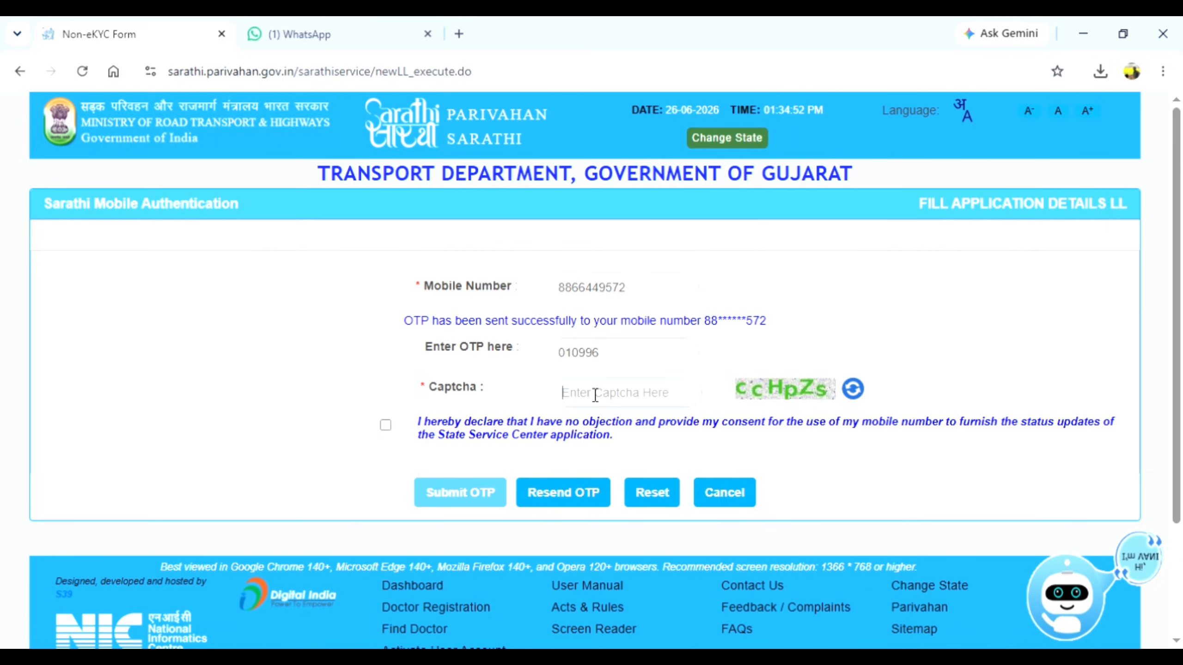
{"action": "type", "text": "ccH"}
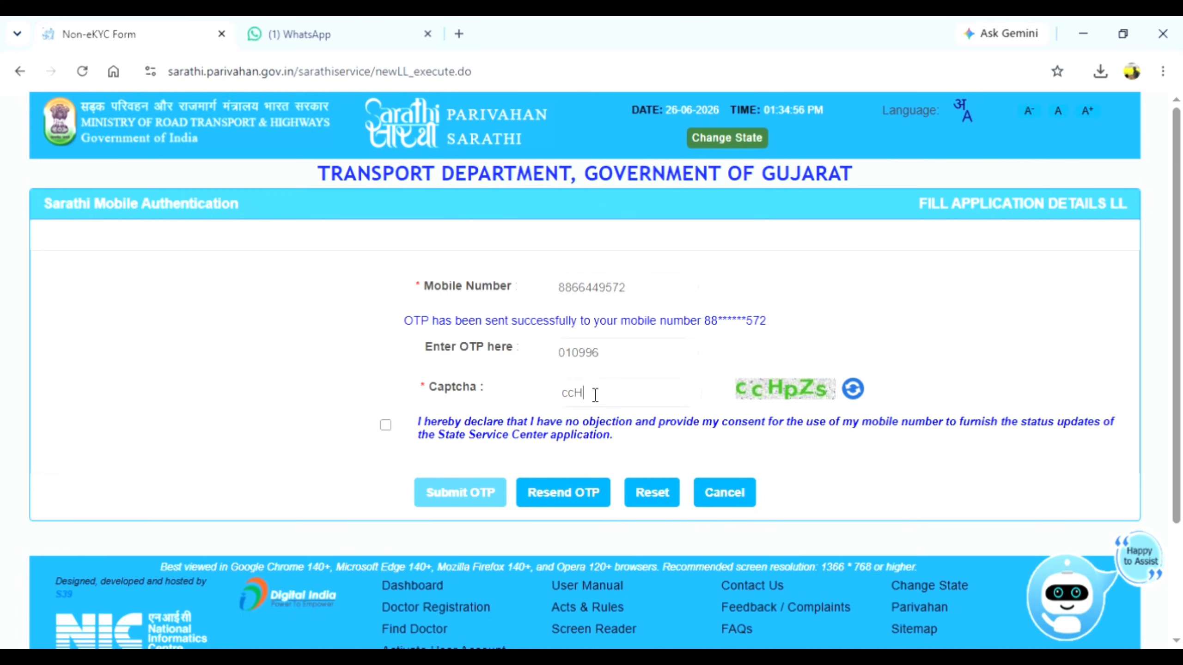
{"action": "type", "text": "pZ"}
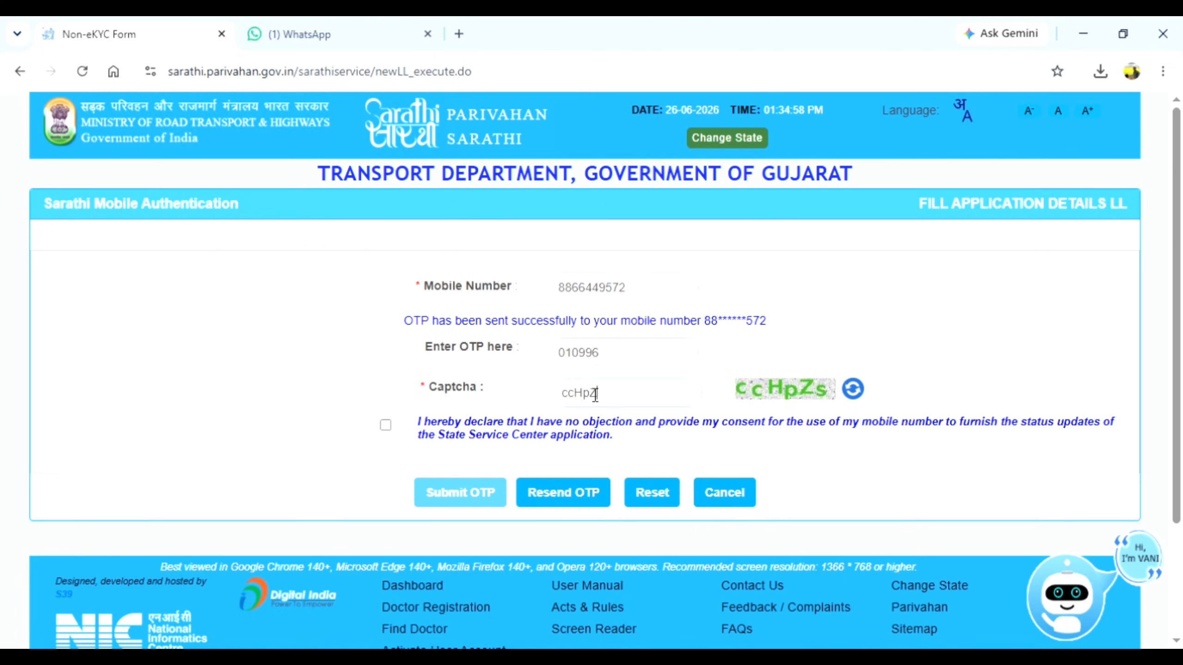
{"action": "type", "text": "s"}
{"action": "left_click", "coordinate": [386, 426]}
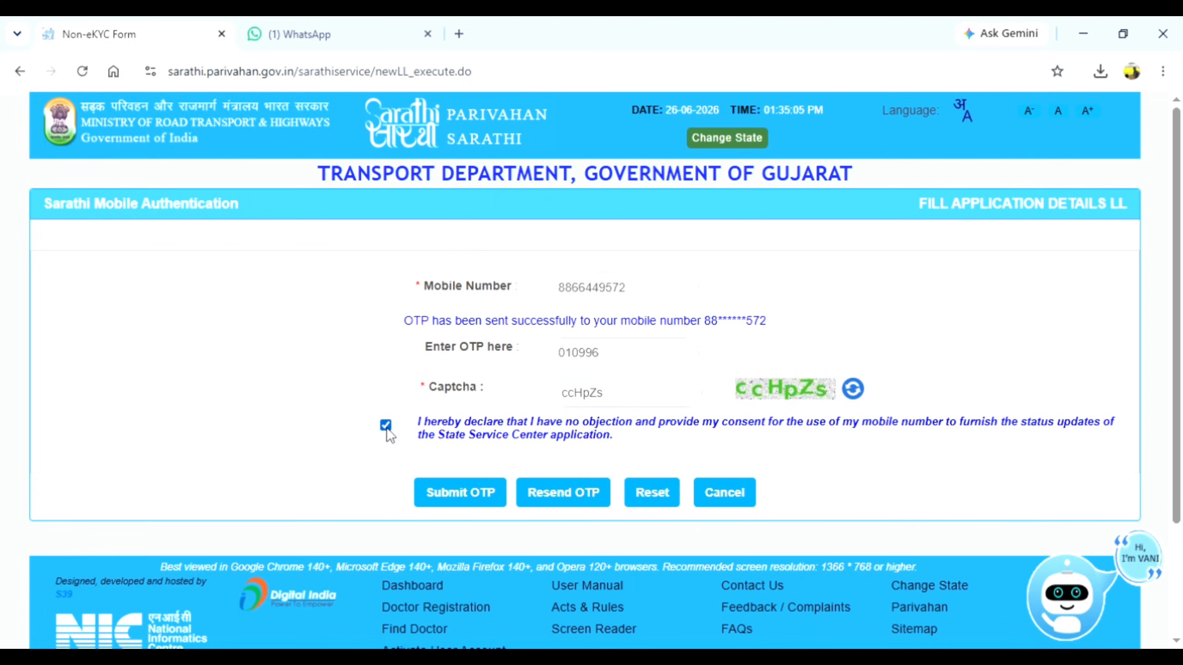
Step: Submit the OTP and enter the applicant's first name in the learner's licence application form
{"action": "left_click", "coordinate": [475, 495]}
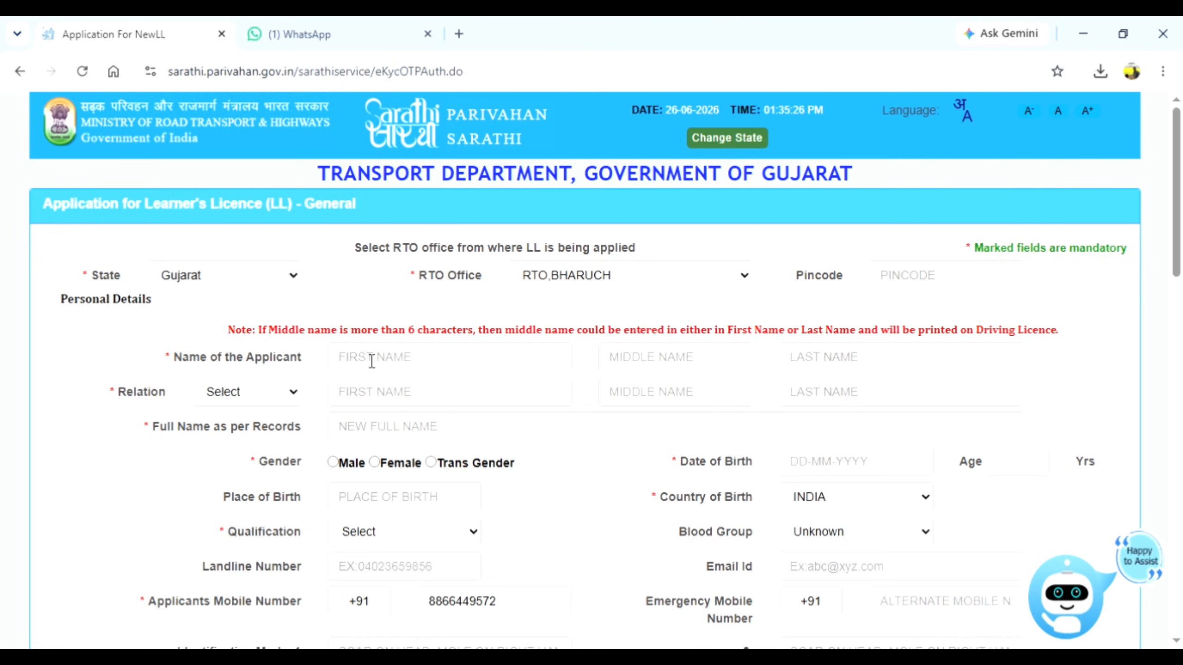
{"action": "left_click", "coordinate": [387, 364]}
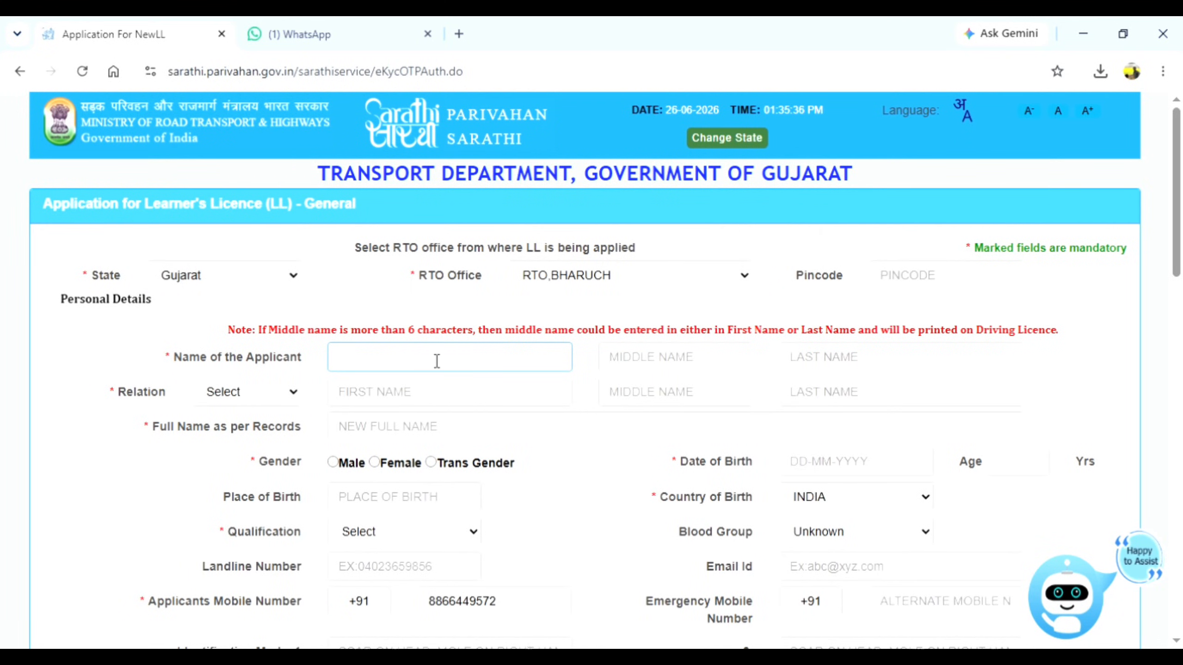
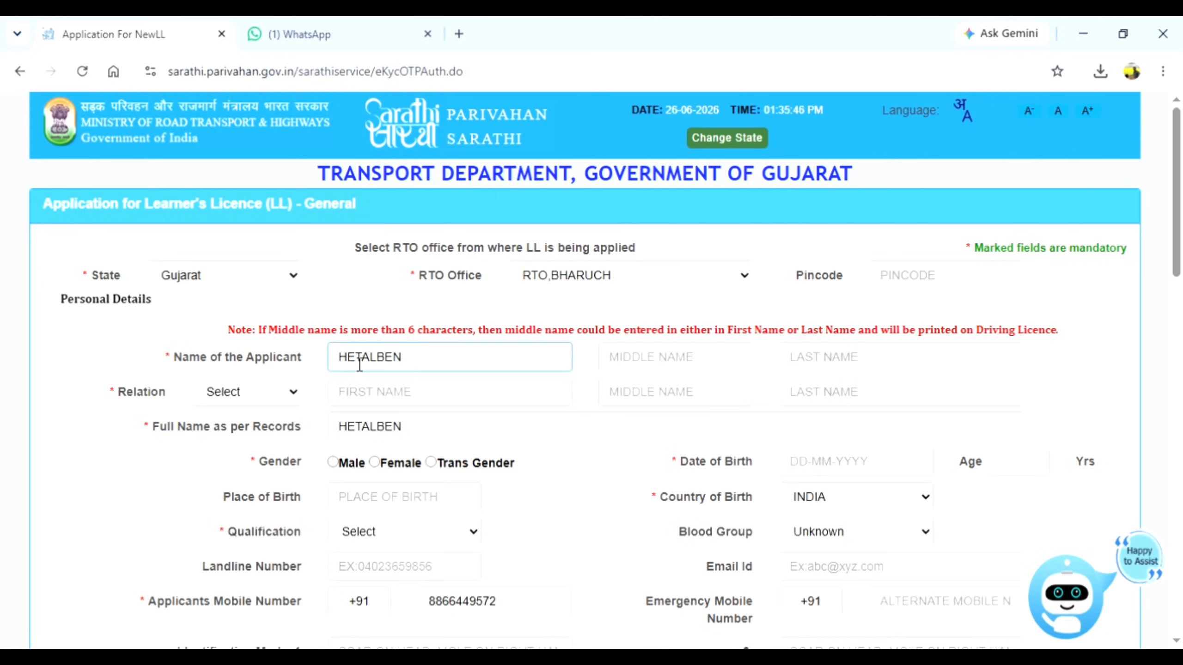
Step: Enter the applicant's middle name and last name
{"action": "left_click", "coordinate": [644, 368]}
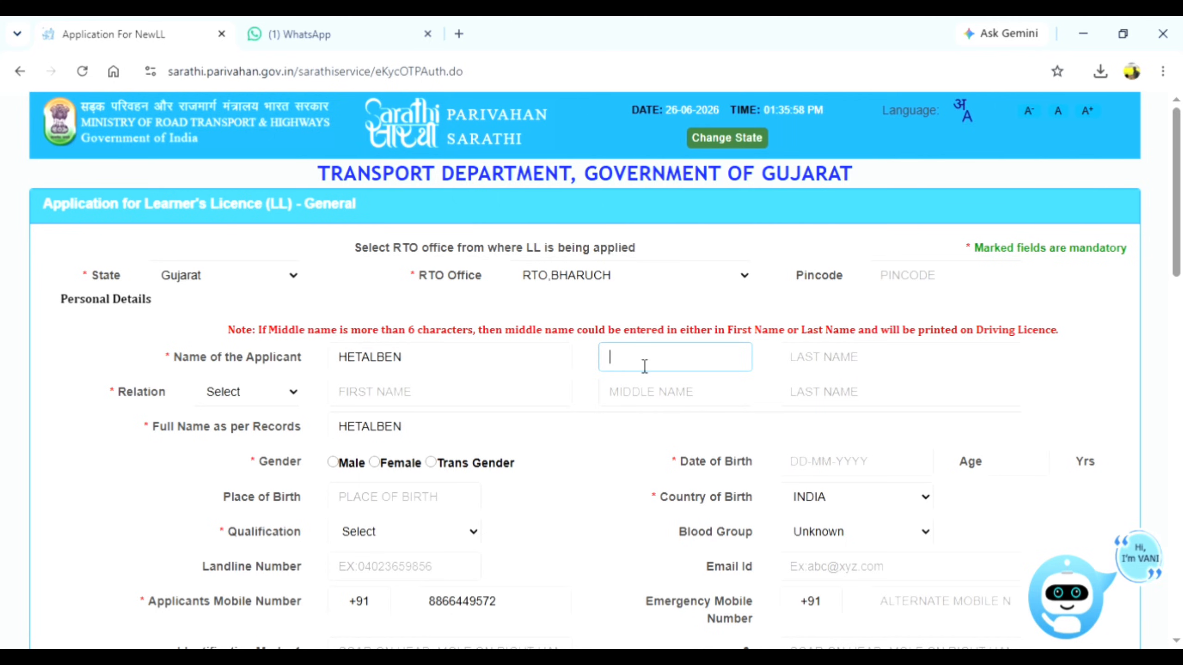
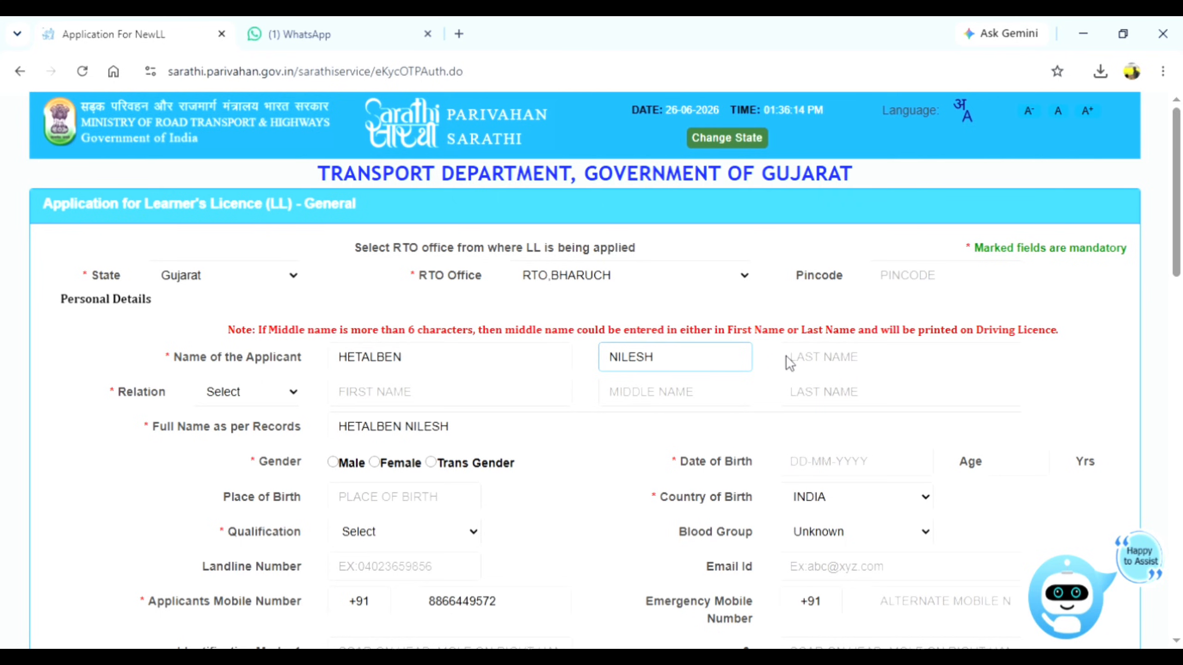
{"action": "left_click", "coordinate": [815, 367]}
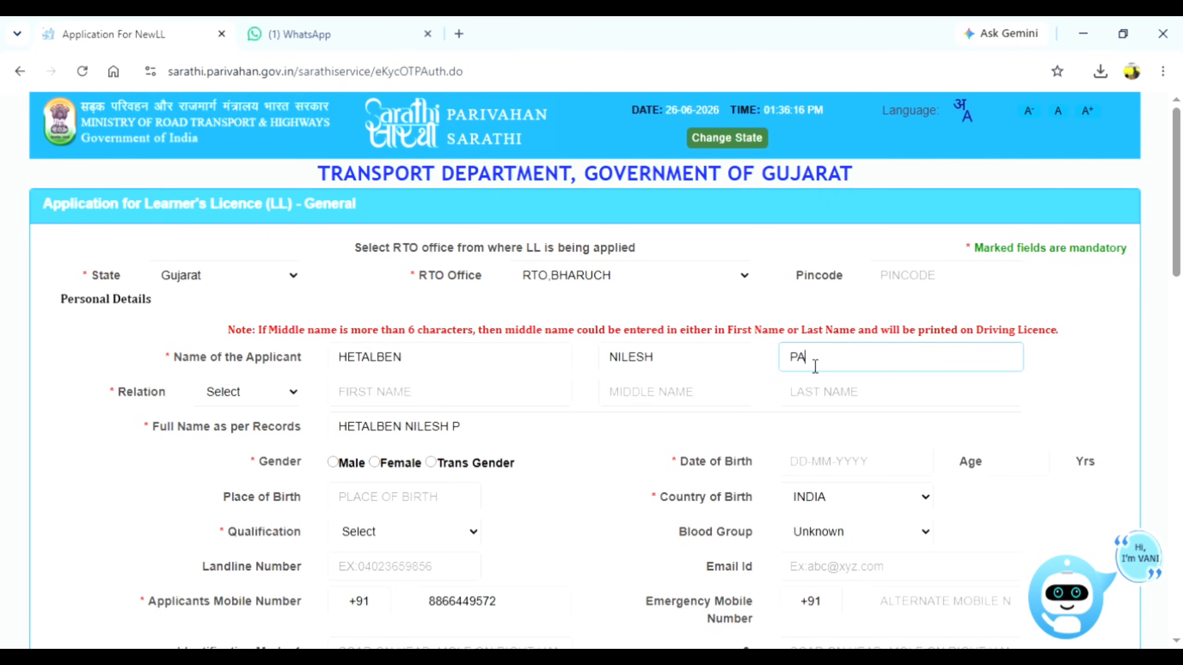
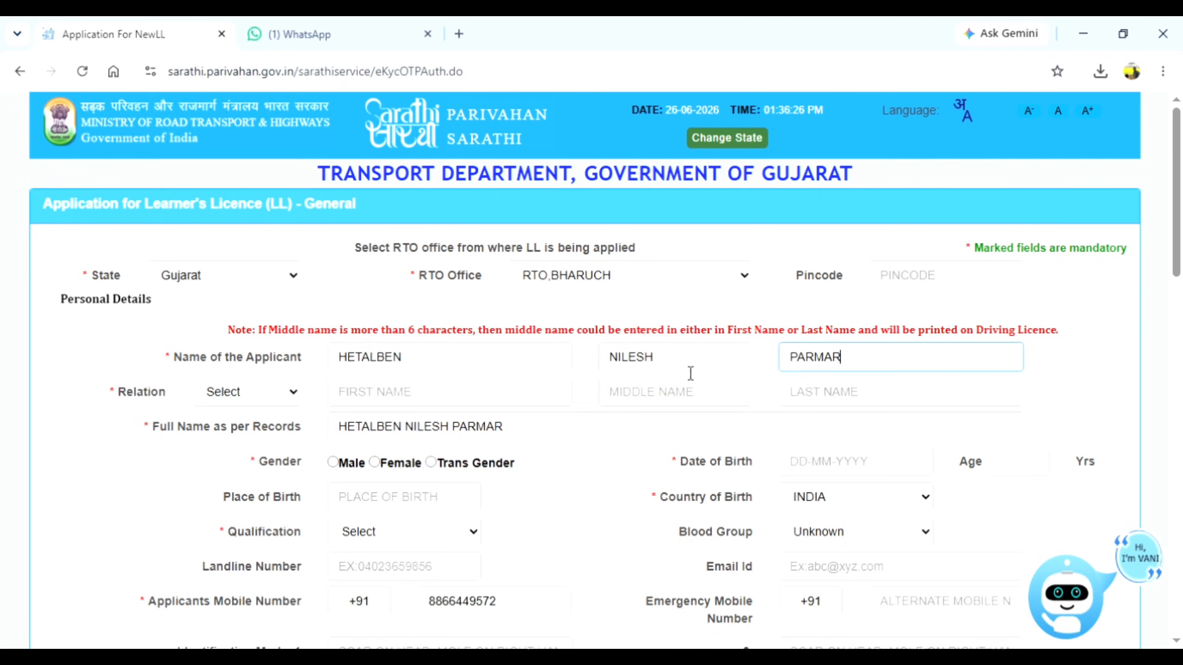
Step: Set the relation to Husband and enter the husband's first name
{"action": "left_click", "coordinate": [284, 401]}
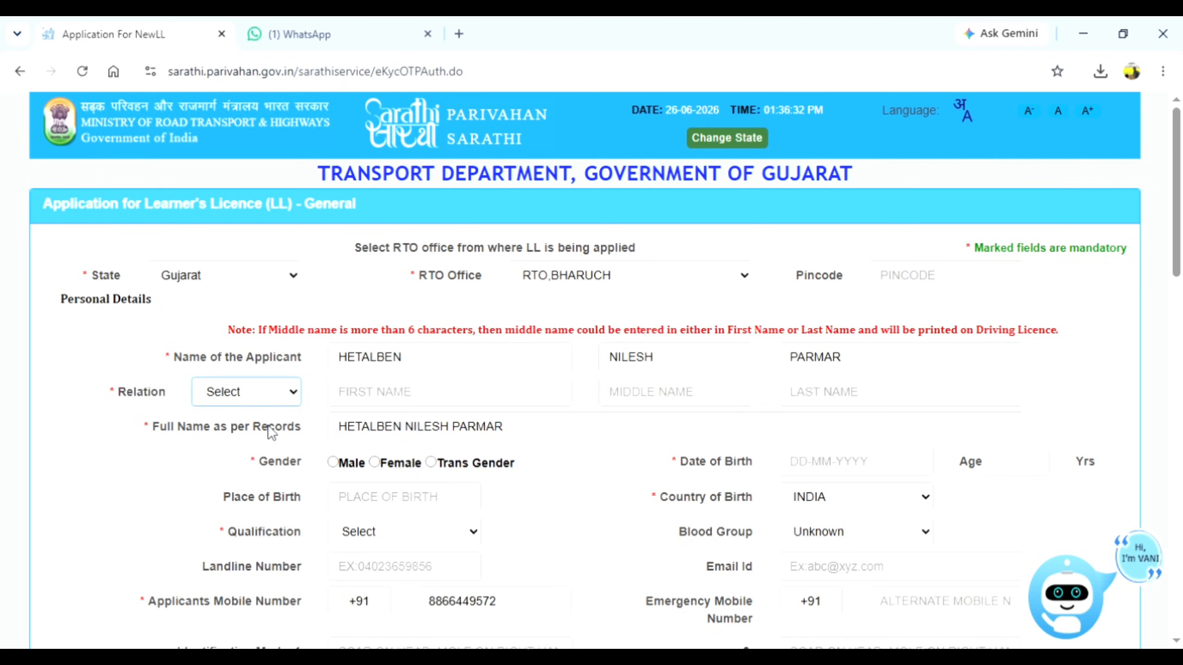
{"action": "left_click", "coordinate": [253, 481]}
{"action": "left_click", "coordinate": [381, 393]}
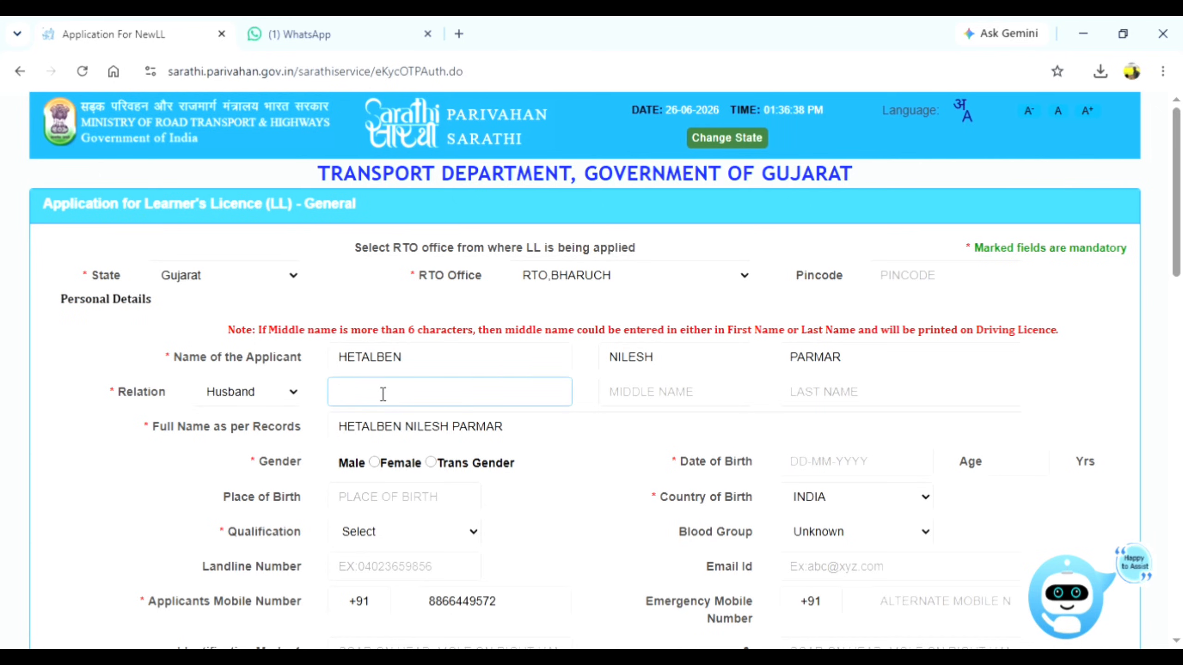
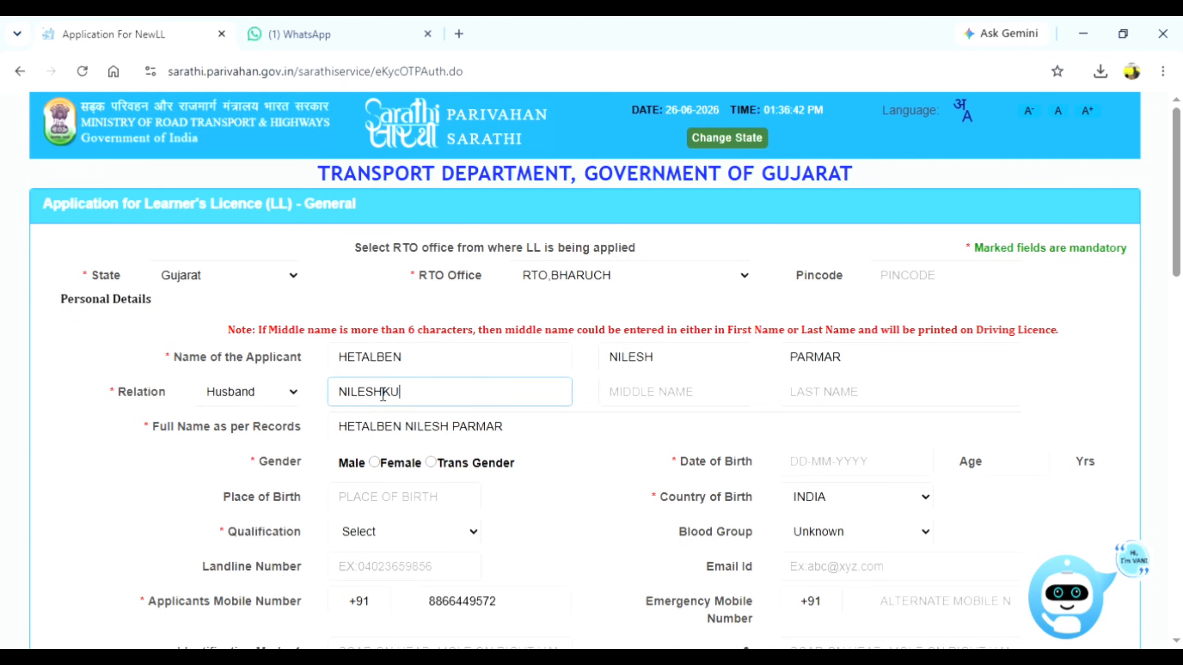
{"action": "key", "text": "Tab"}
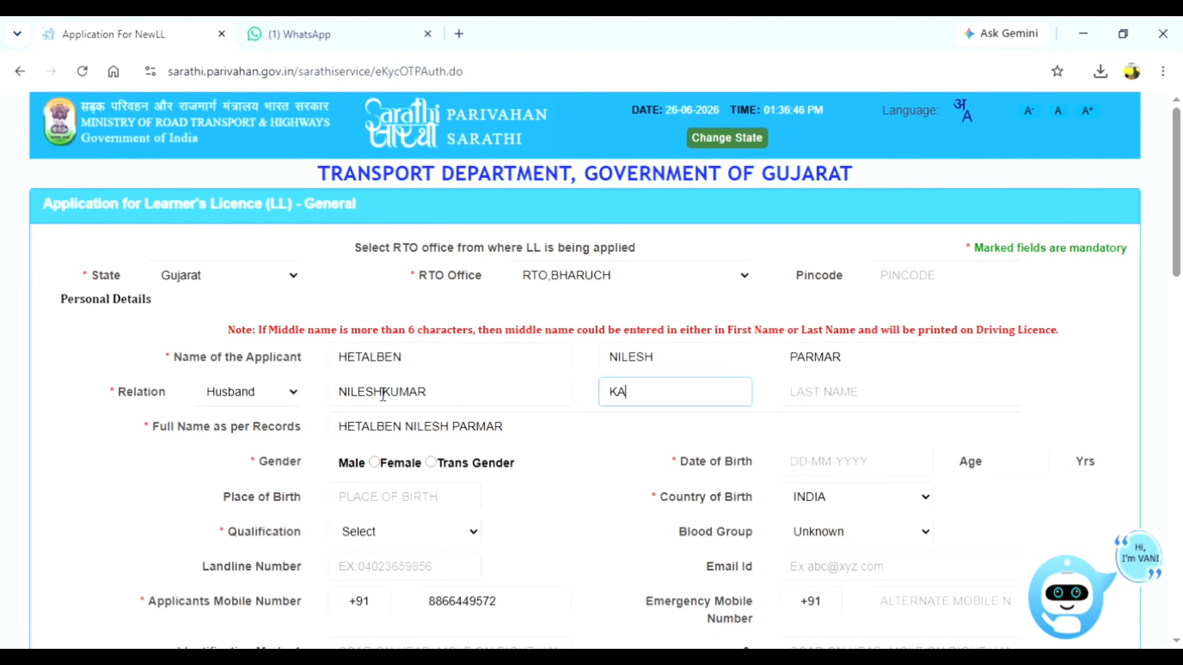
Step: Enter the husband's middle initial and last name
{"action": "type", "text": "KANCHA"}
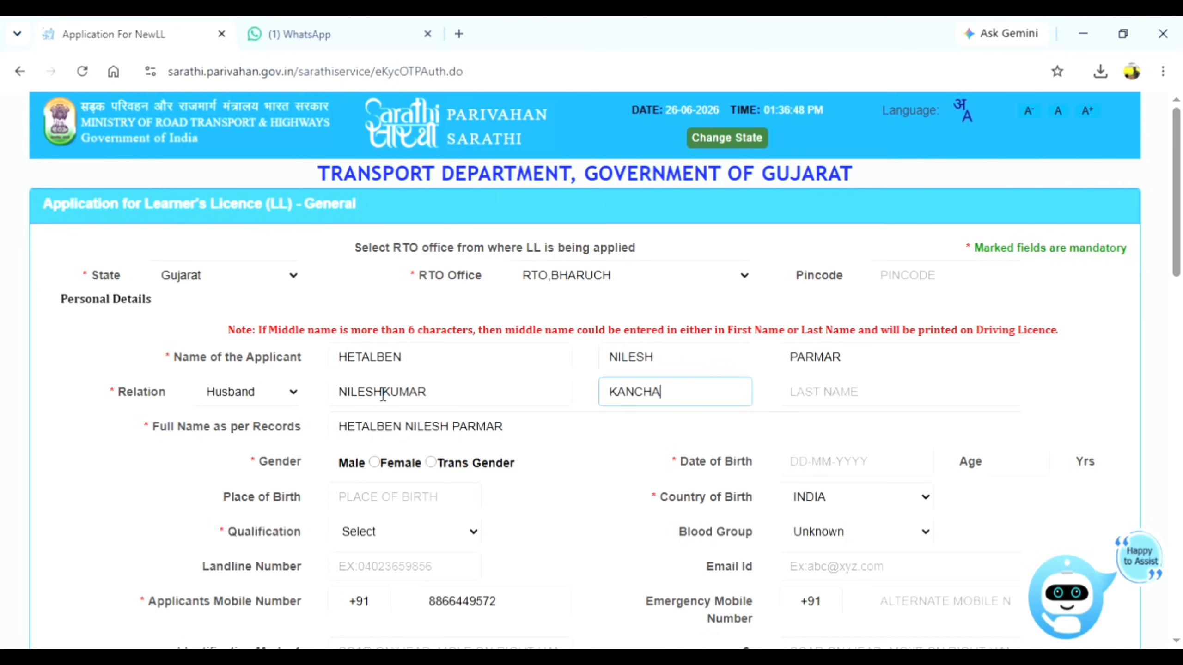
{"action": "key", "text": "BackSpace"}
{"action": "key", "text": "BackSpace"}
{"action": "key", "text": "BackSpace"}
{"action": "key", "text": "BackSpace"}
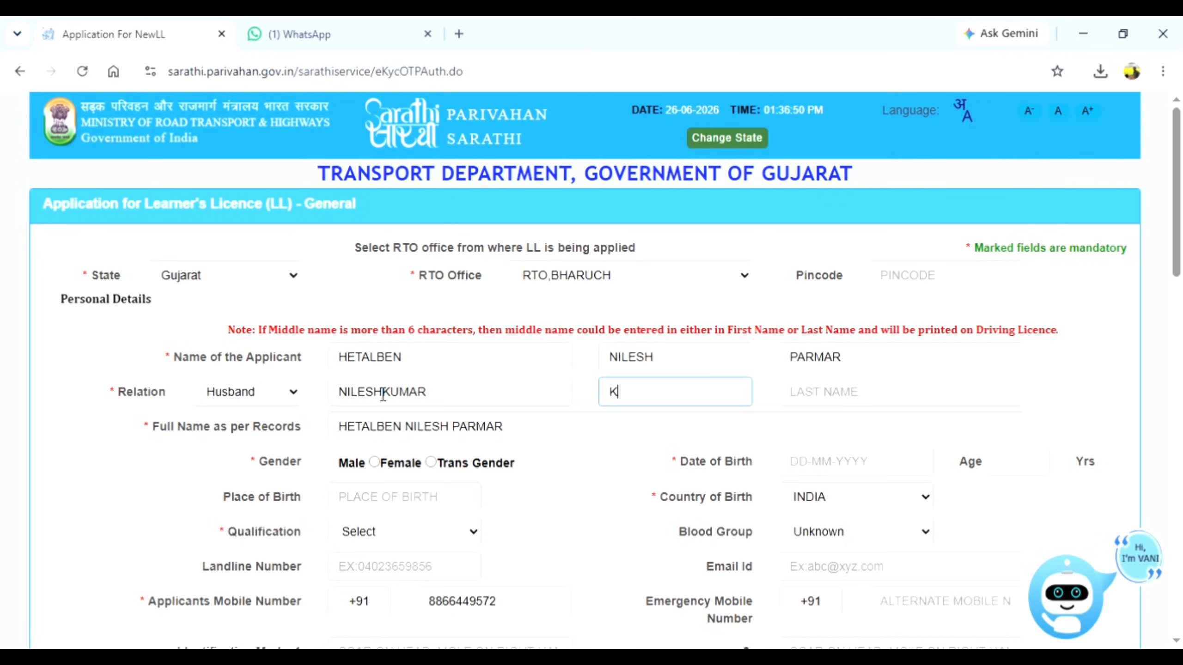
{"action": "left_click", "coordinate": [807, 399]}
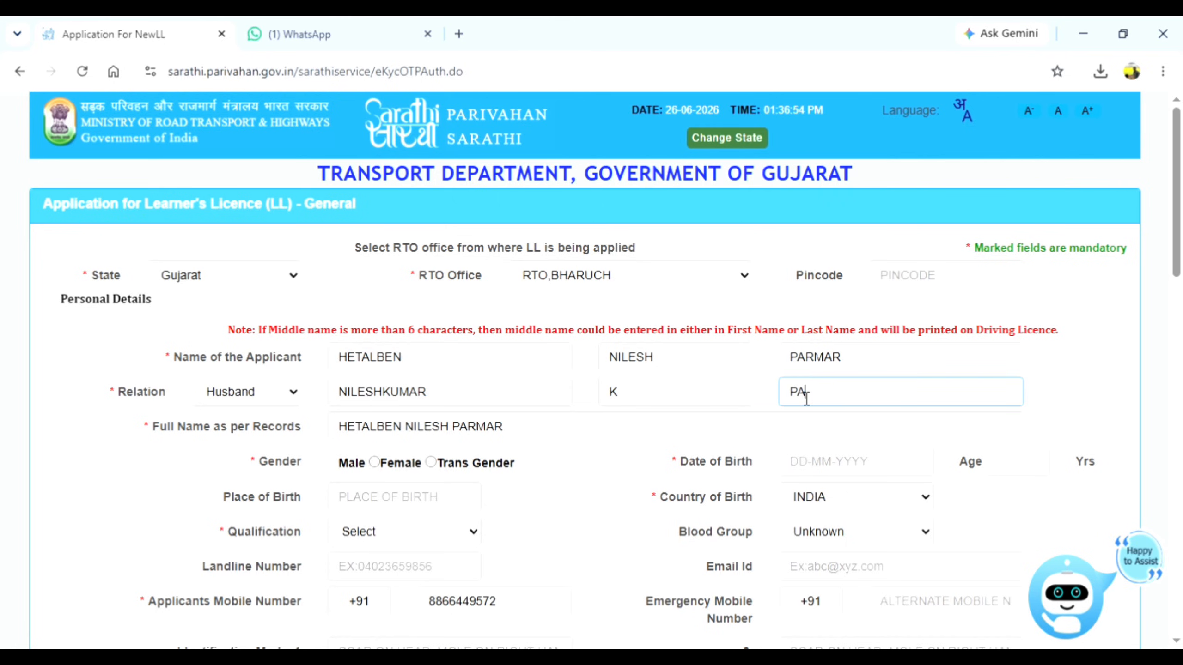
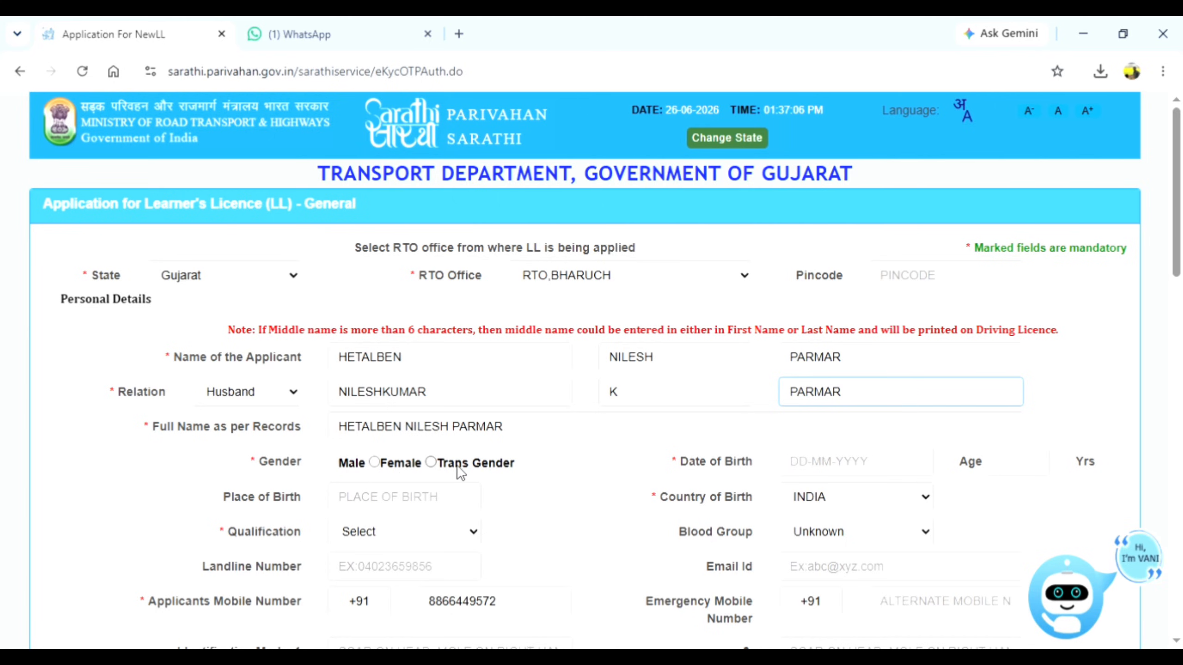
Step: Select Female as gender and enter the applicant's date of birth
{"action": "left_click", "coordinate": [375, 464]}
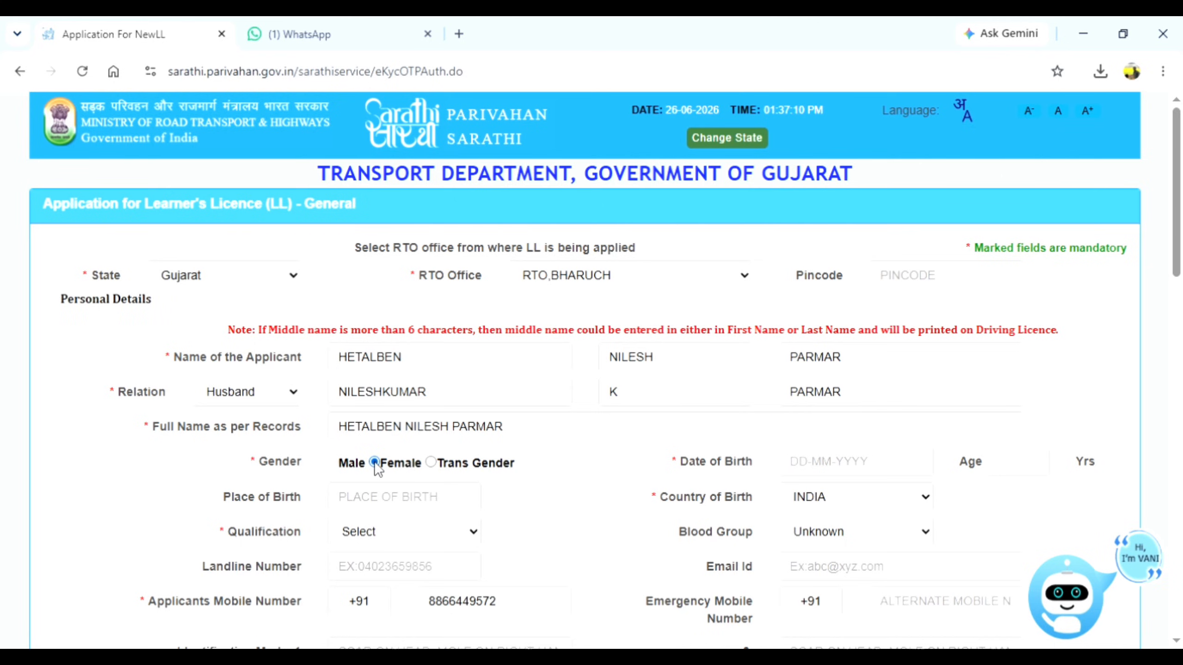
{"action": "left_click", "coordinate": [799, 472]}
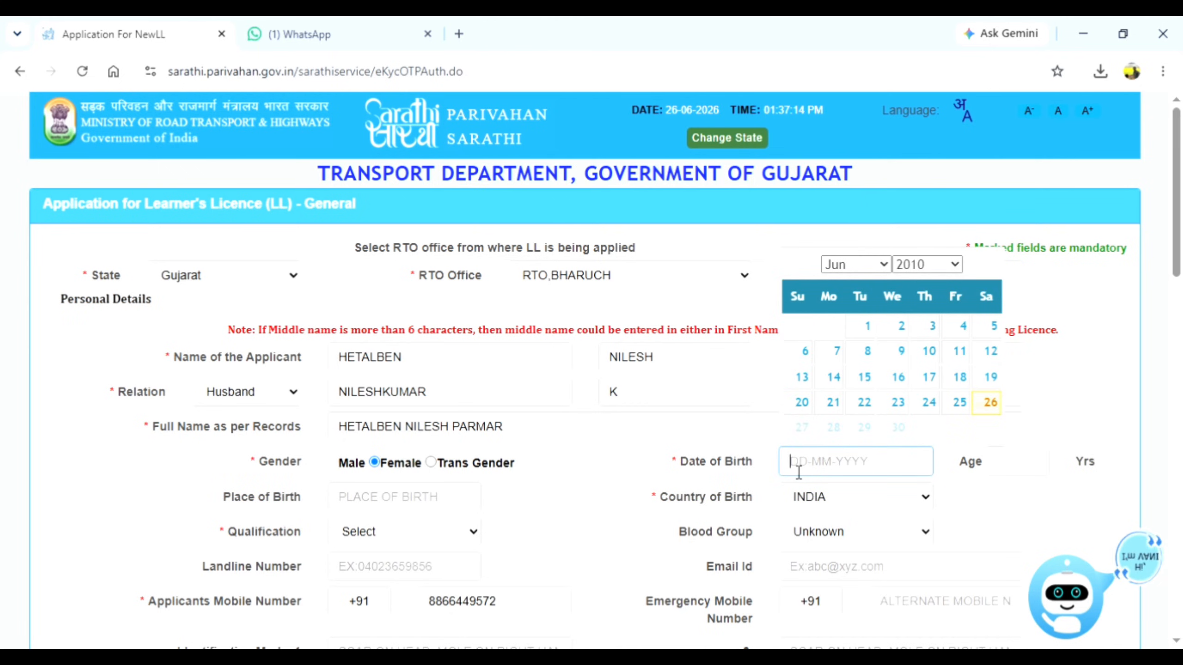
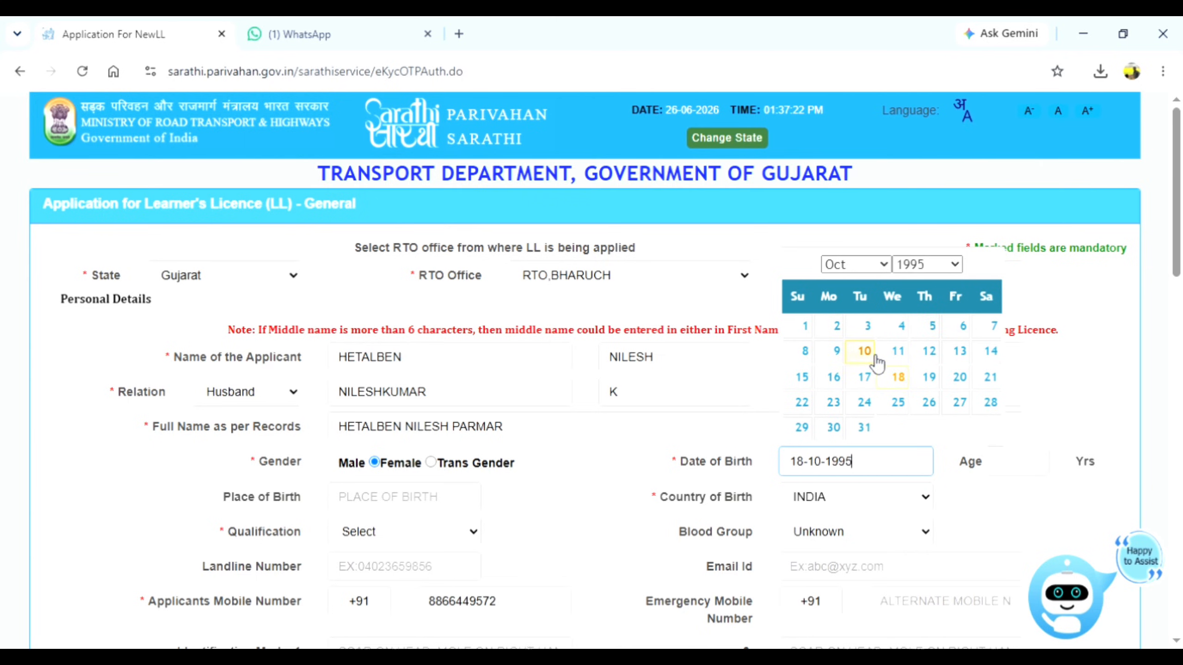
{"action": "left_click", "coordinate": [897, 380]}
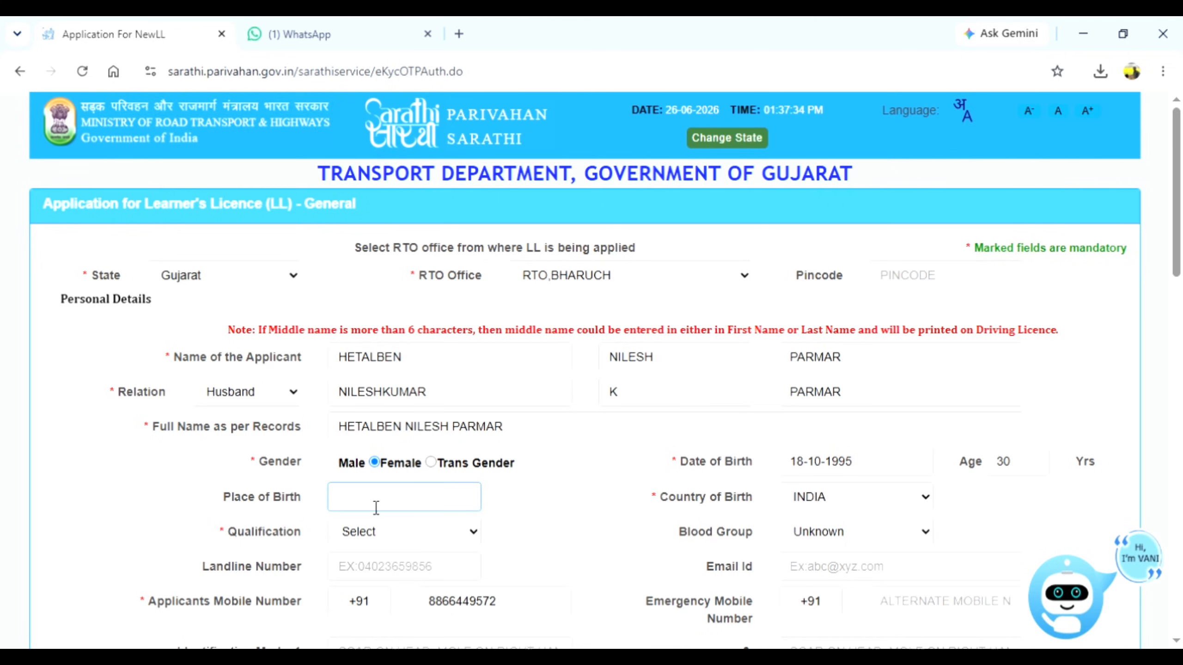
Step: Enter the place of birth and set the qualification to 10+2 or Equivalent
{"action": "type", "text": "DADA"}
{"action": "key", "text": "Tab"}
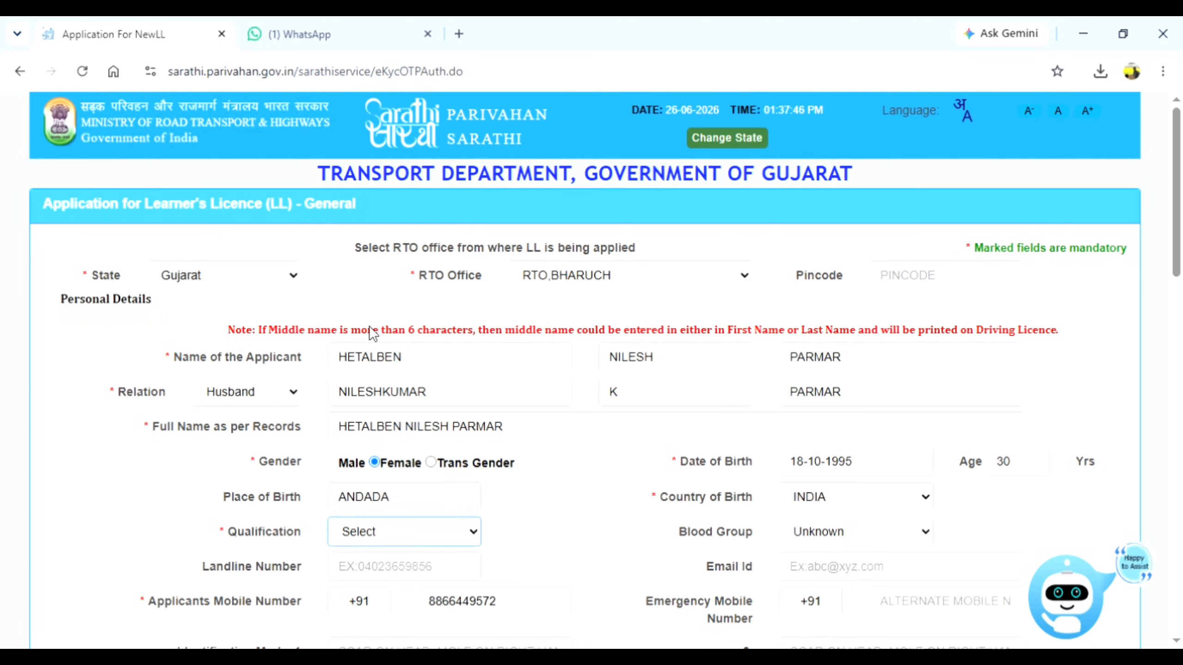
{"action": "left_click", "coordinate": [373, 237]}
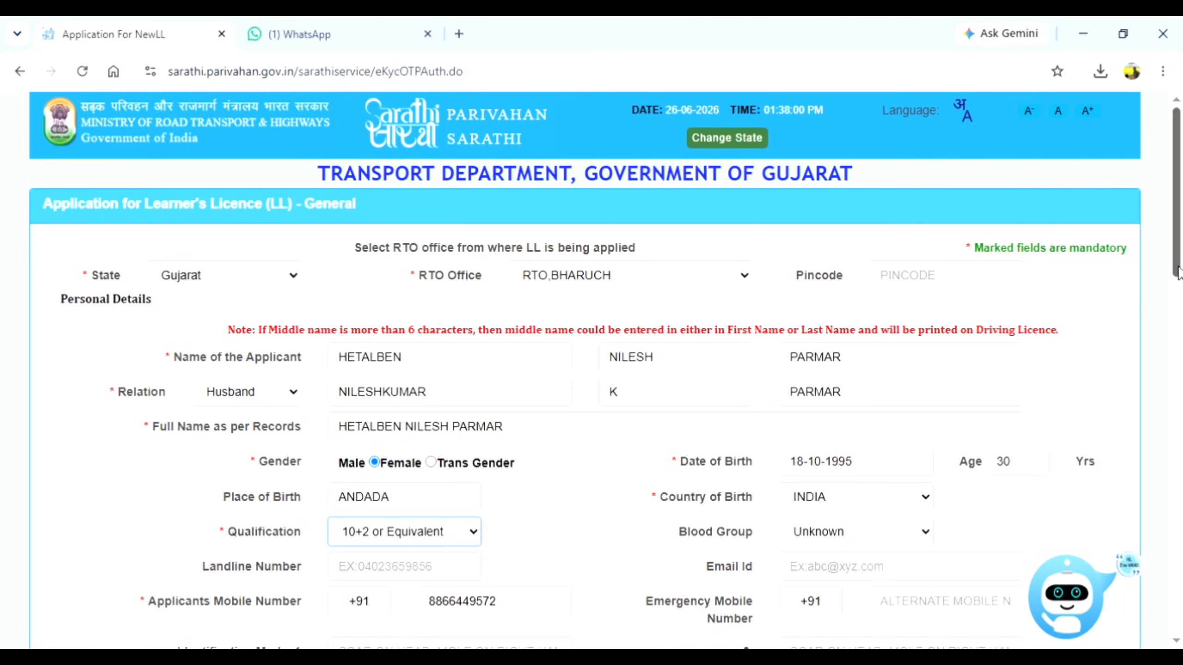
Step: Enter the emergency mobile number
{"action": "left_click_drag", "start_coordinate": [1178, 273], "coordinate": [1178, 340]}
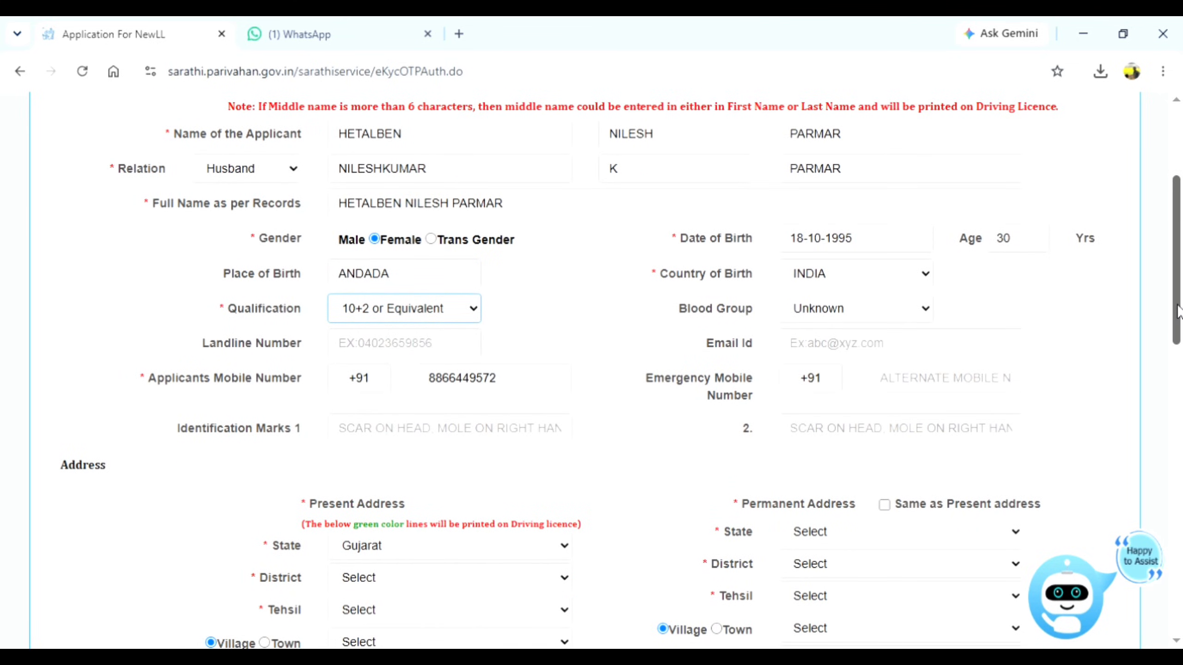
{"action": "left_click_drag", "start_coordinate": [1175, 312], "coordinate": [1178, 343]}
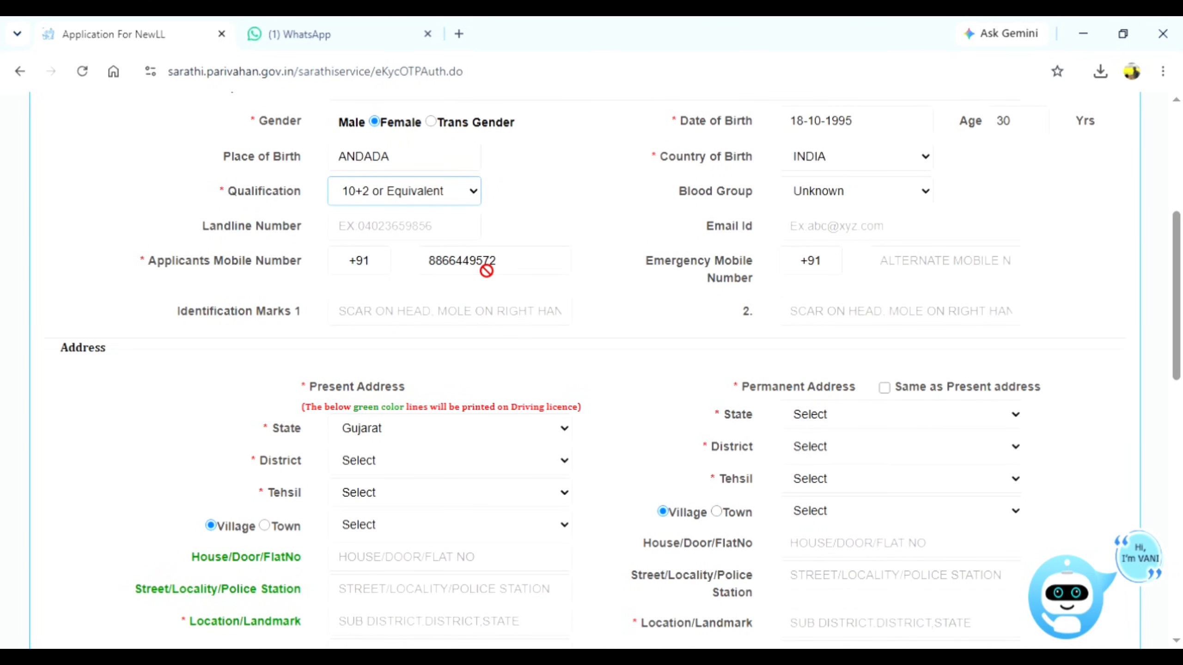
{"action": "left_click", "coordinate": [915, 271]}
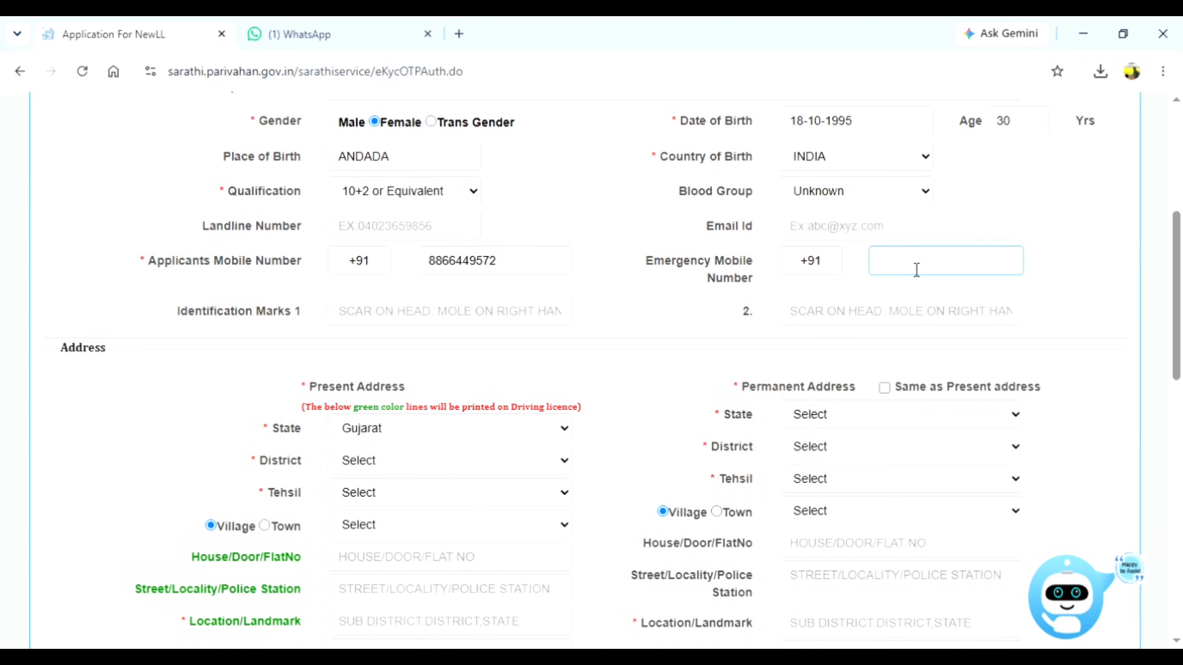
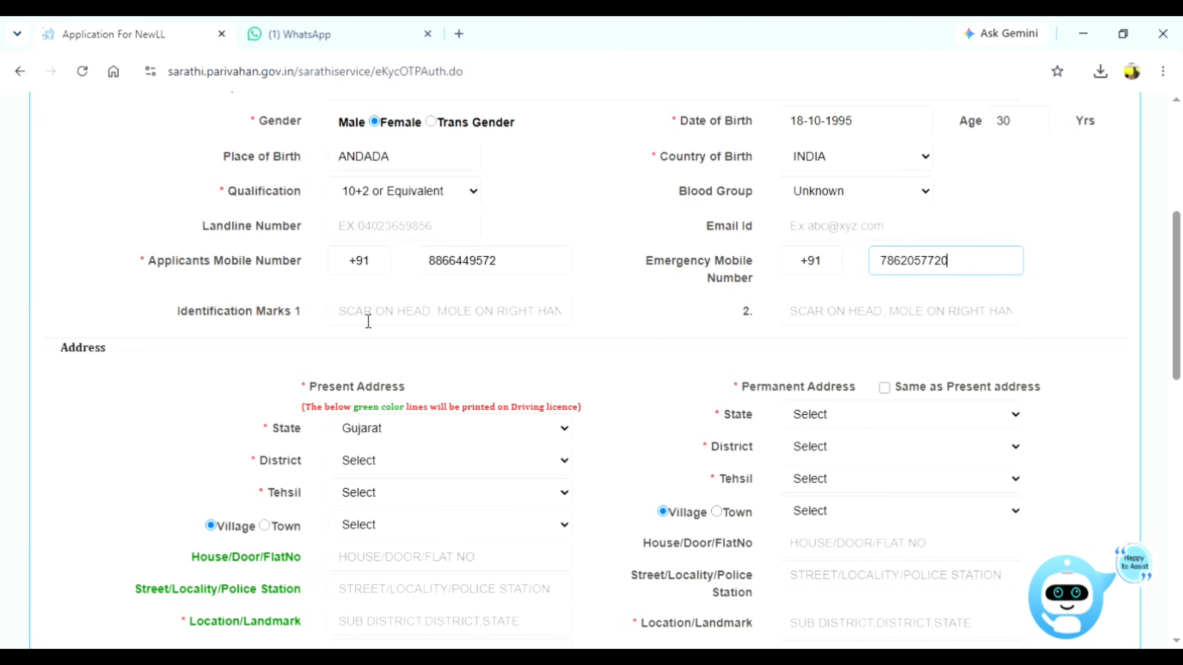
Step: Set the present address district to Bharuch
{"action": "left_click", "coordinate": [367, 320]}
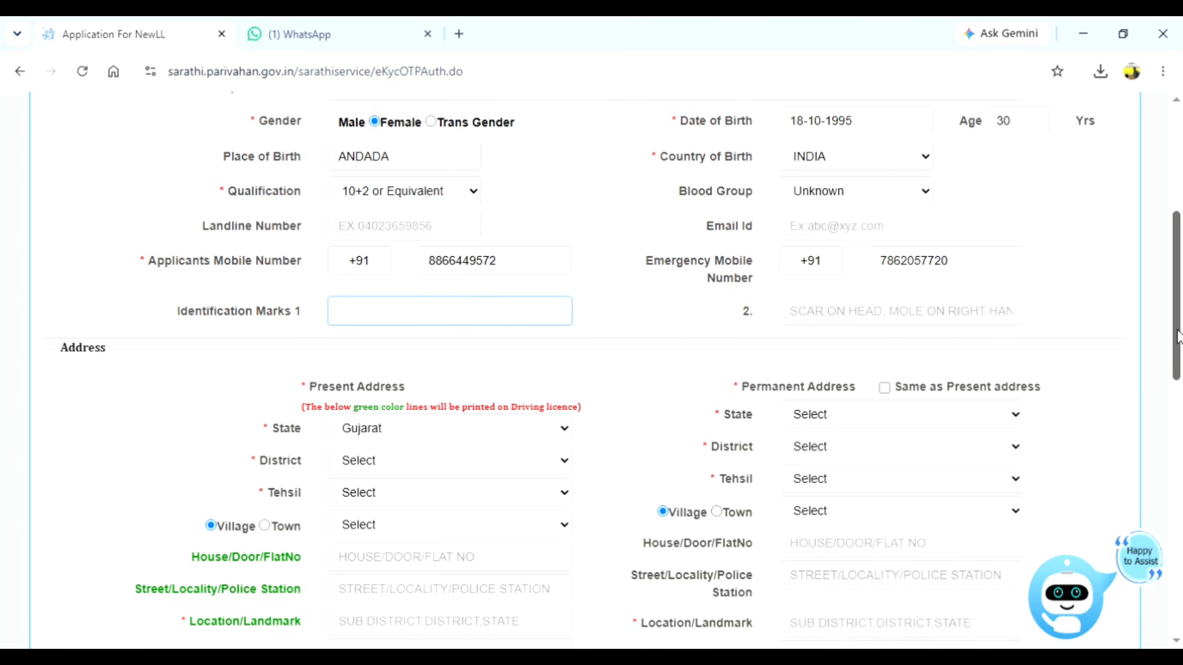
{"action": "left_click_drag", "start_coordinate": [1178, 336], "coordinate": [1178, 410]}
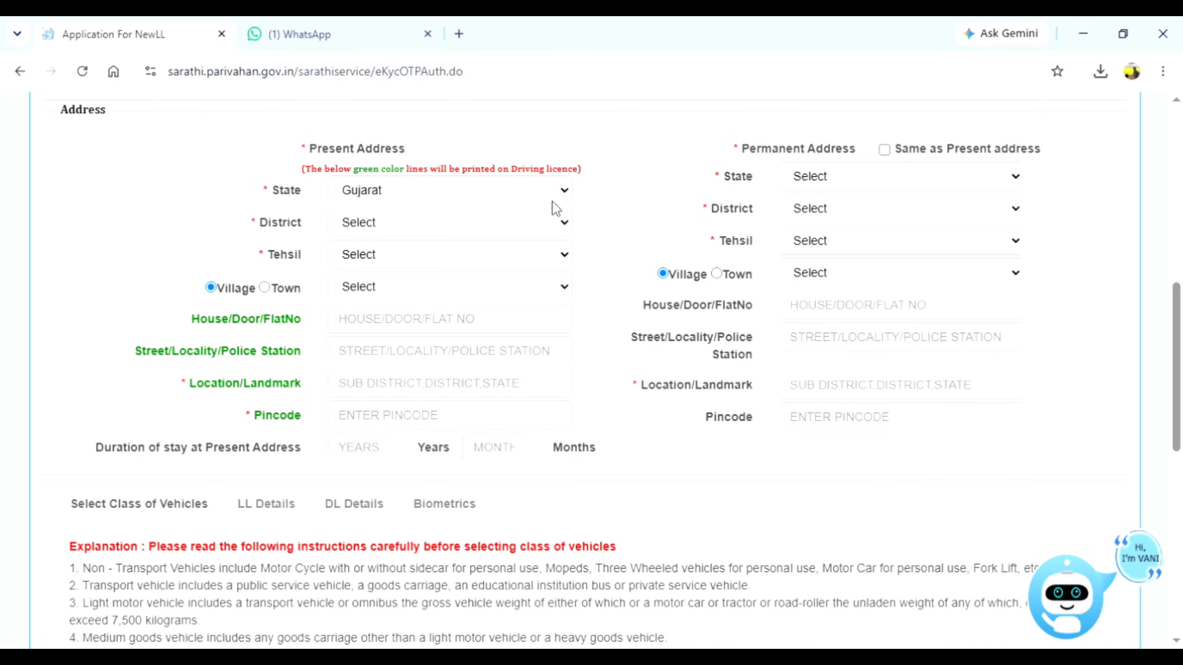
{"action": "left_click", "coordinate": [494, 228]}
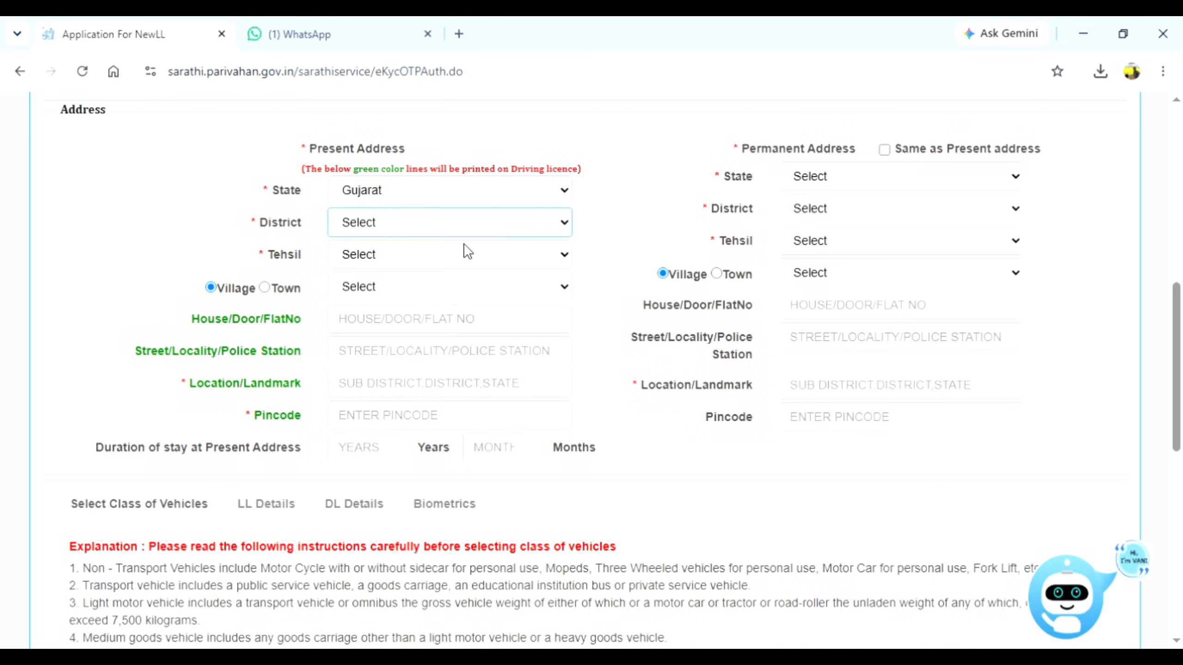
{"action": "left_click", "coordinate": [413, 433]}
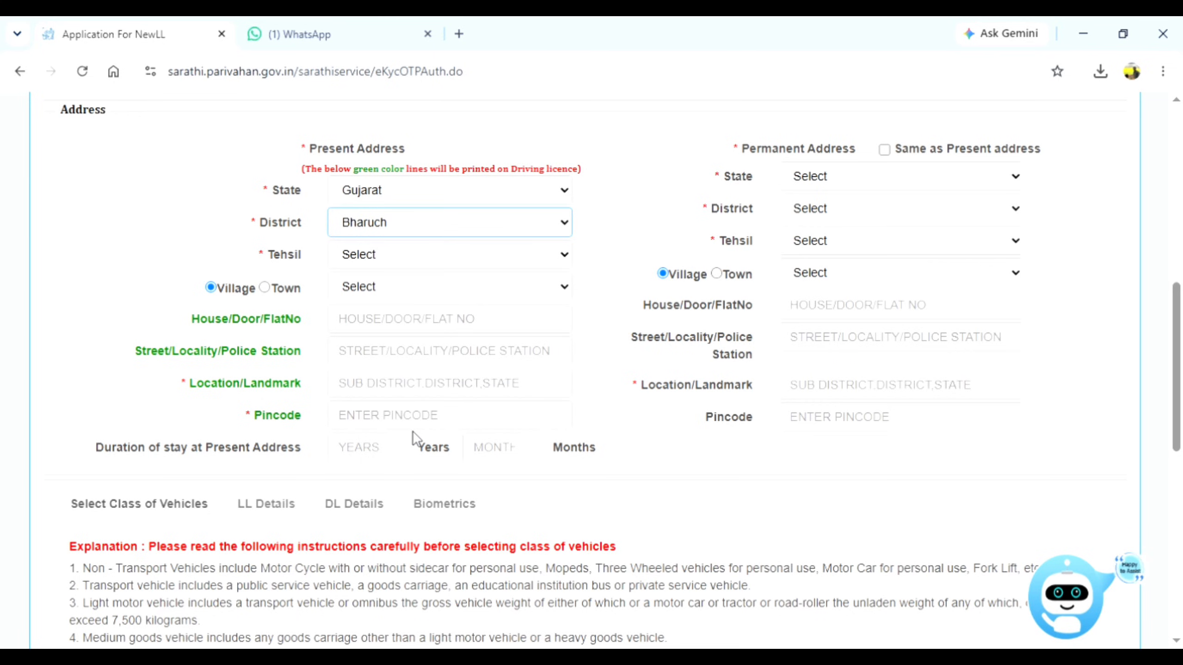
Step: Enter BHARUCH,GJ as the present location/landmark and set the tehsil to Anklesvar
{"action": "left_click", "coordinate": [404, 383]}
{"action": "type", "text": "BHARUCH,GJ"}
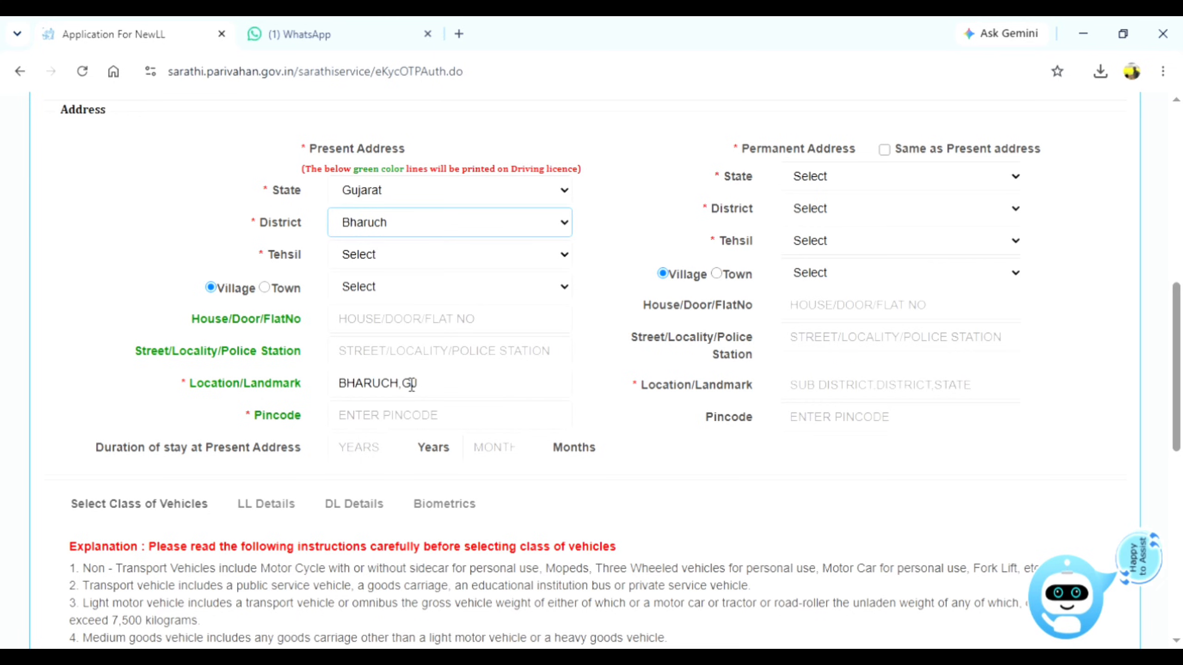
{"action": "left_click", "coordinate": [400, 258]}
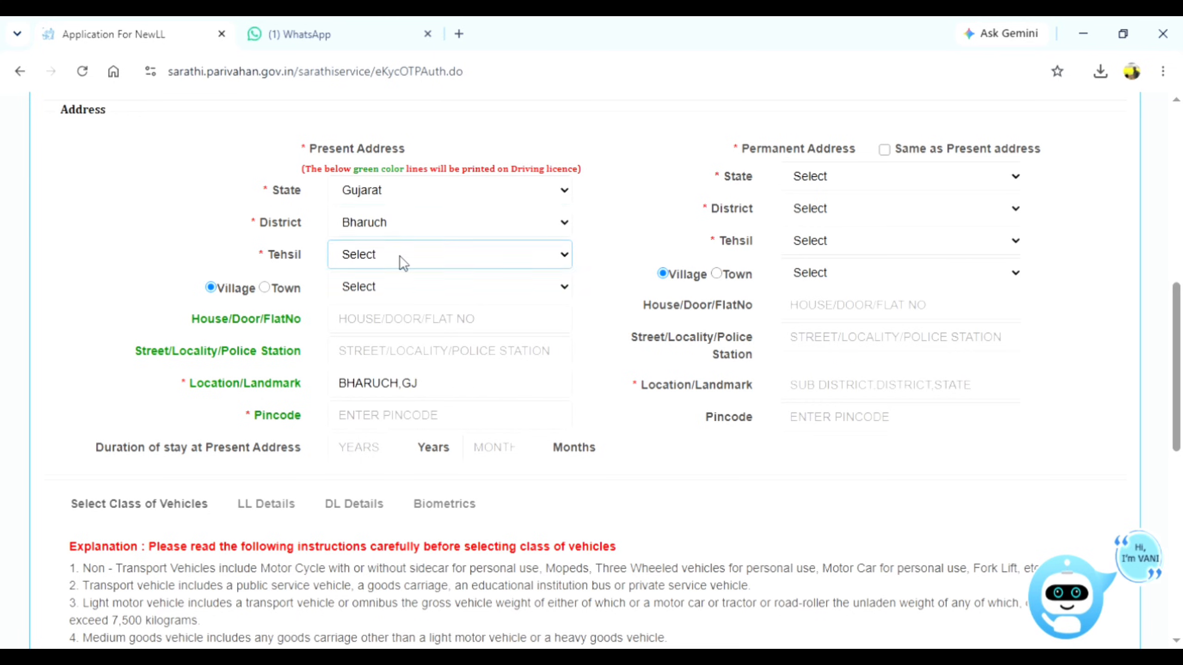
{"action": "left_click", "coordinate": [382, 320]}
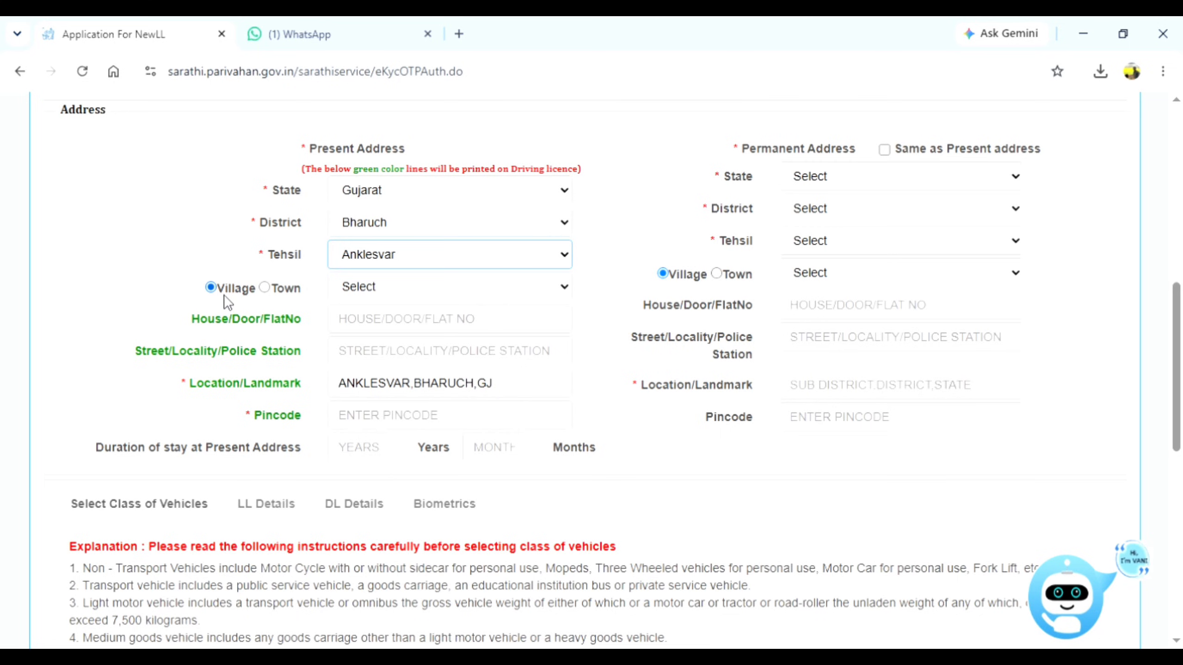
Step: Set the present address village to Adadara
{"action": "left_click", "coordinate": [419, 290]}
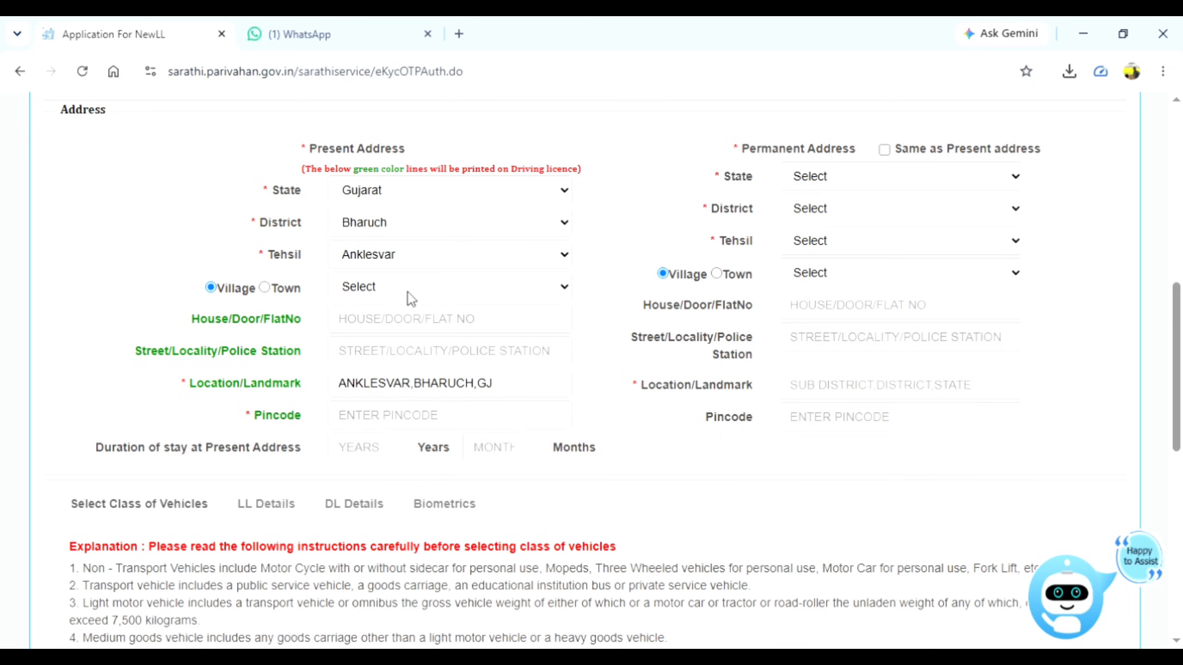
{"action": "left_click", "coordinate": [406, 290]}
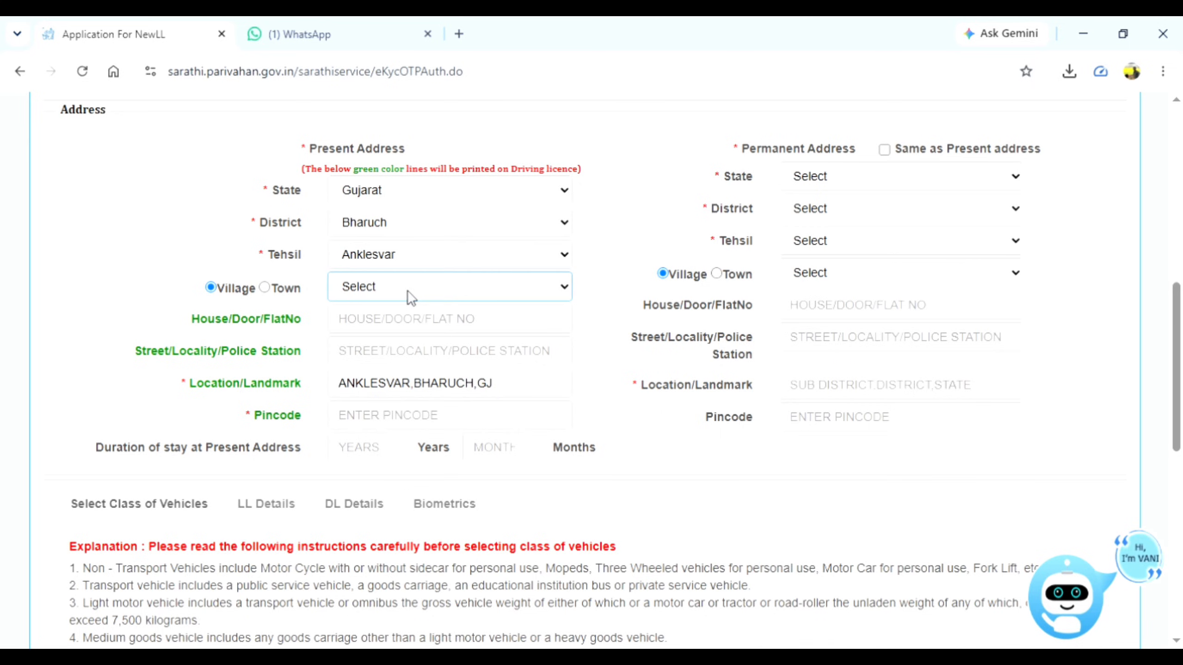
{"action": "left_click", "coordinate": [370, 339]}
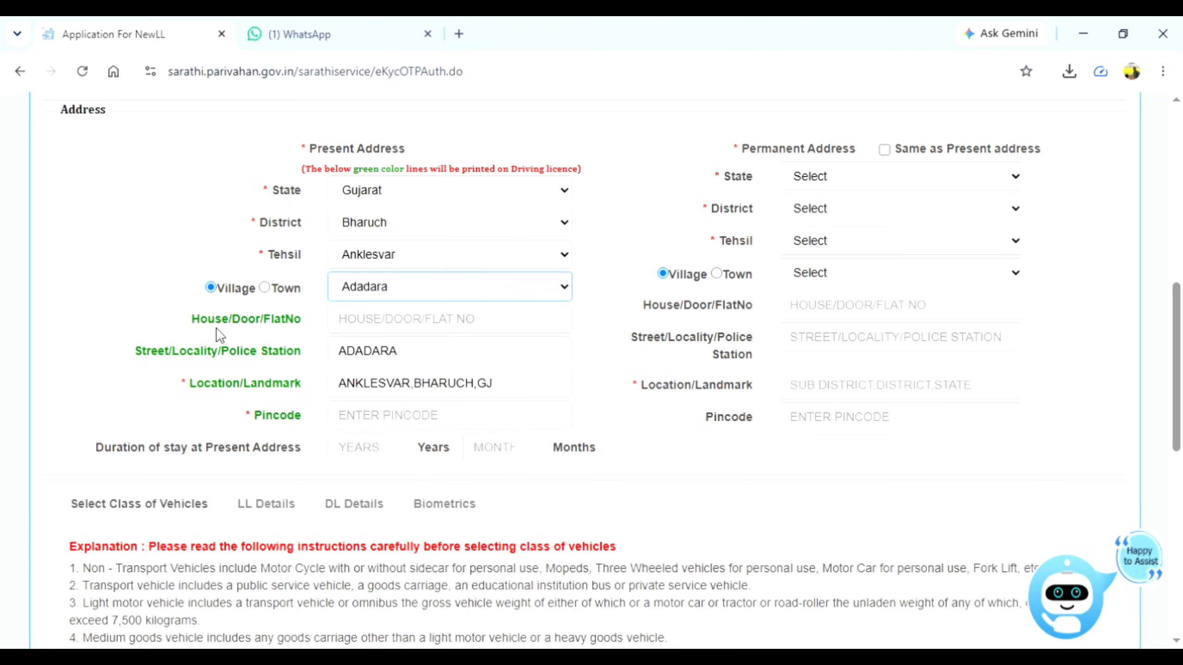
{"action": "left_click", "coordinate": [388, 332]}
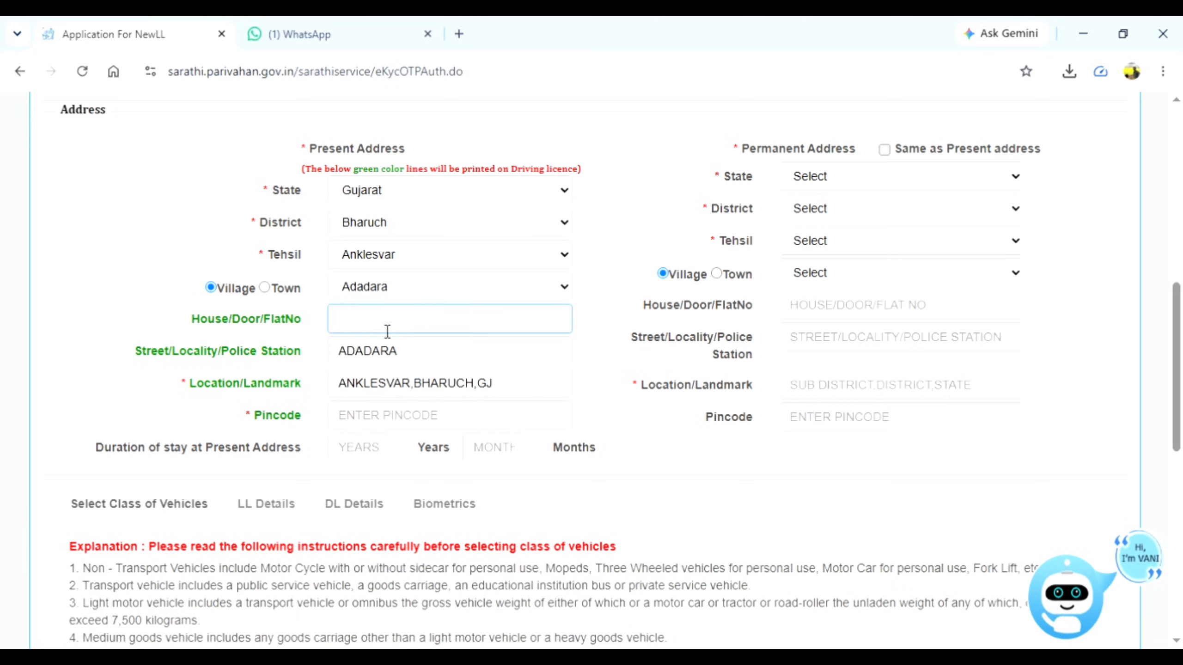
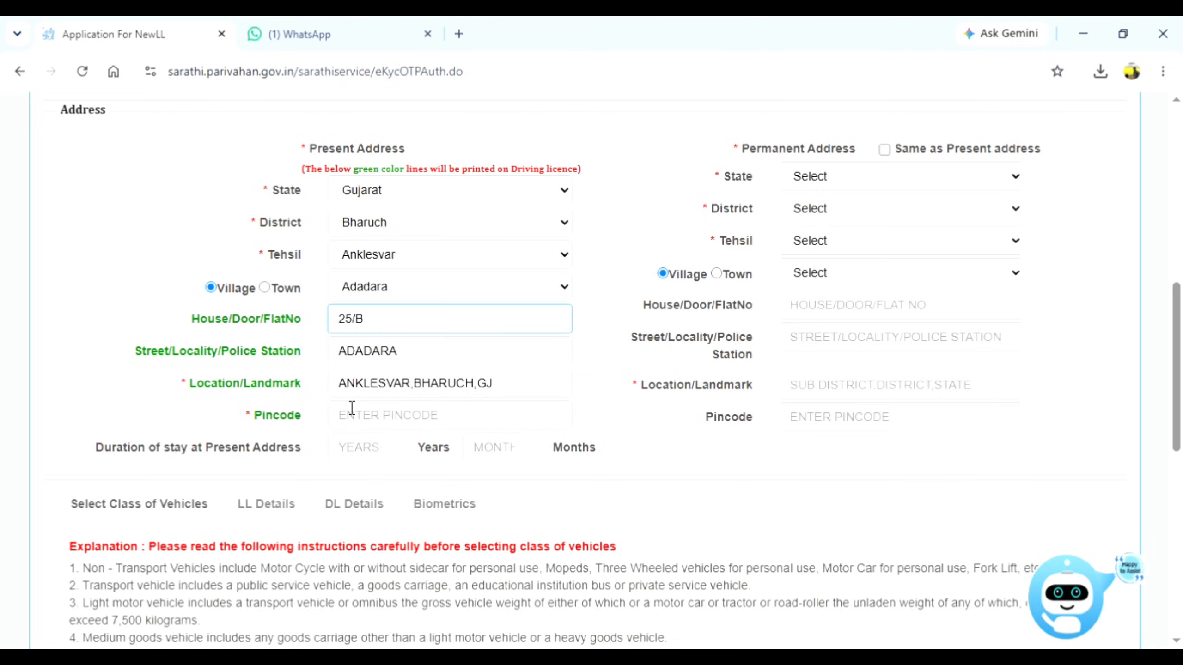
{"action": "left_click", "coordinate": [360, 422]}
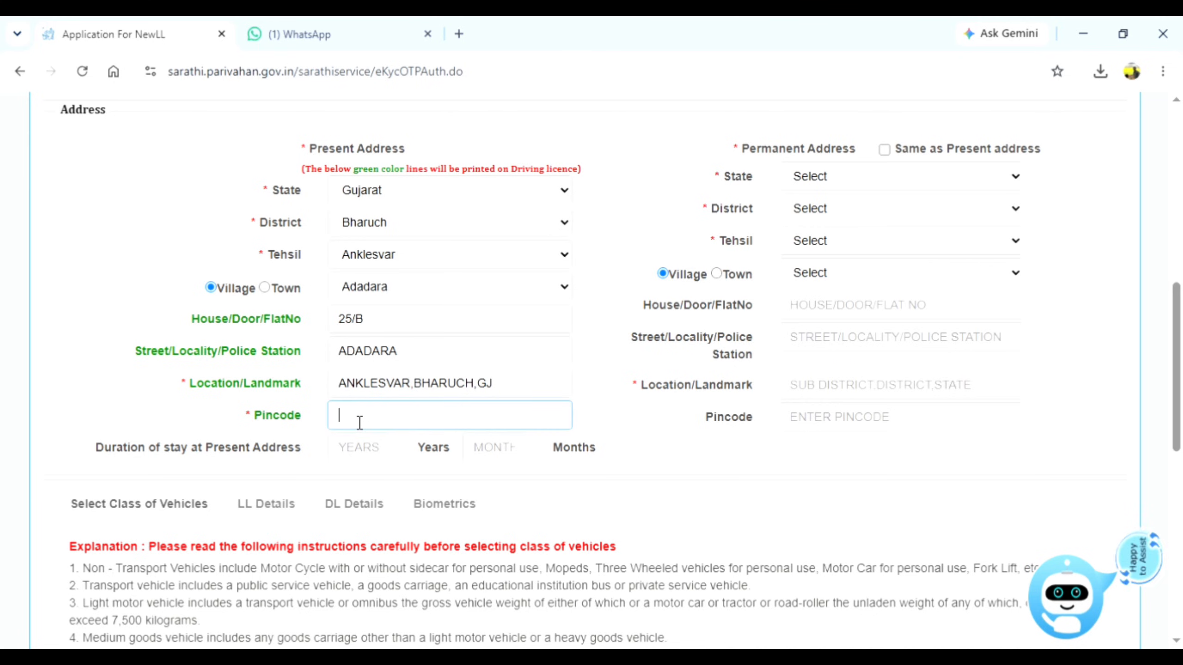
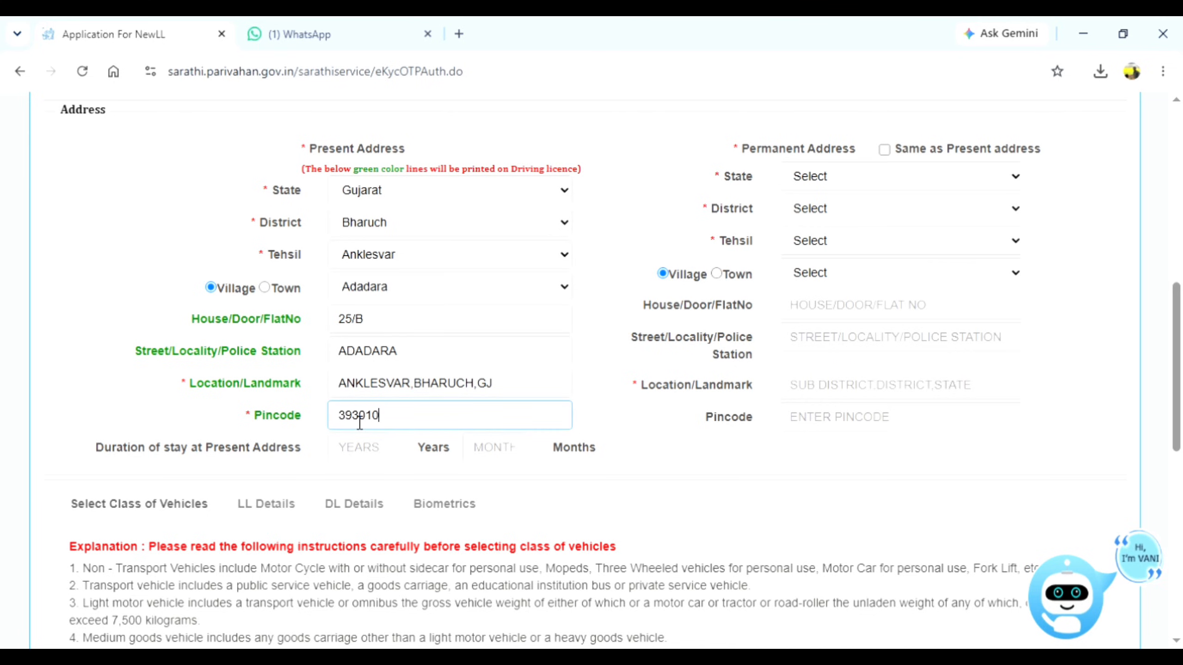
Step: Enter a stay duration of 26 years 2 months and mark the permanent address as same as present
{"action": "left_click", "coordinate": [363, 462]}
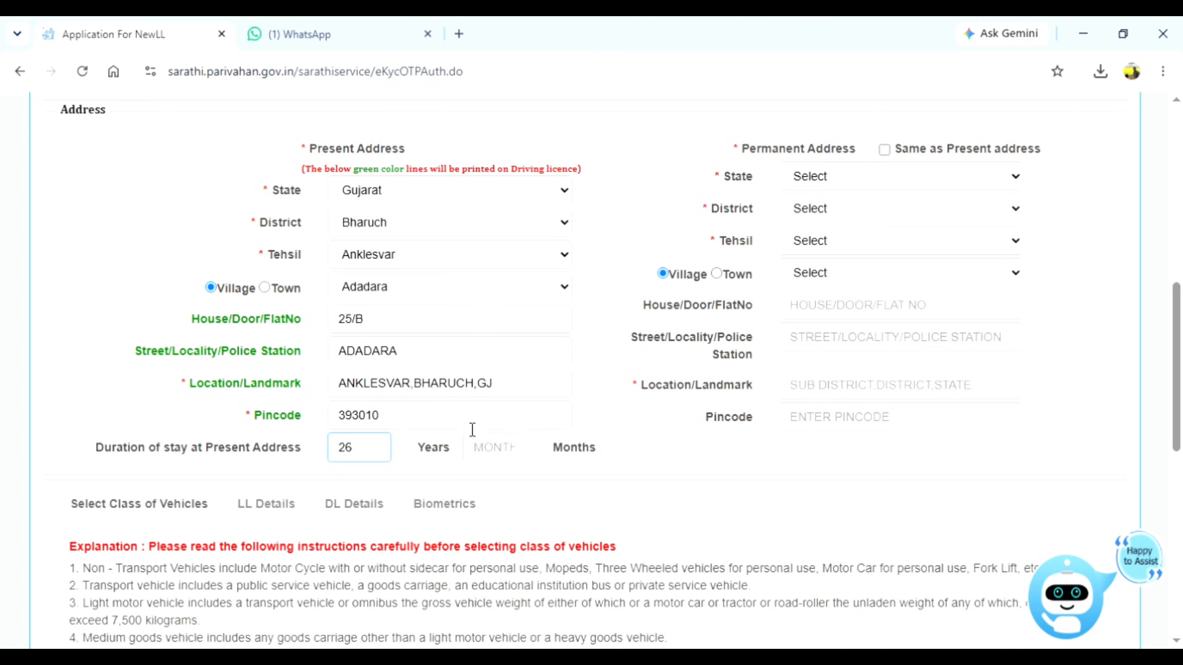
{"action": "left_click", "coordinate": [498, 451]}
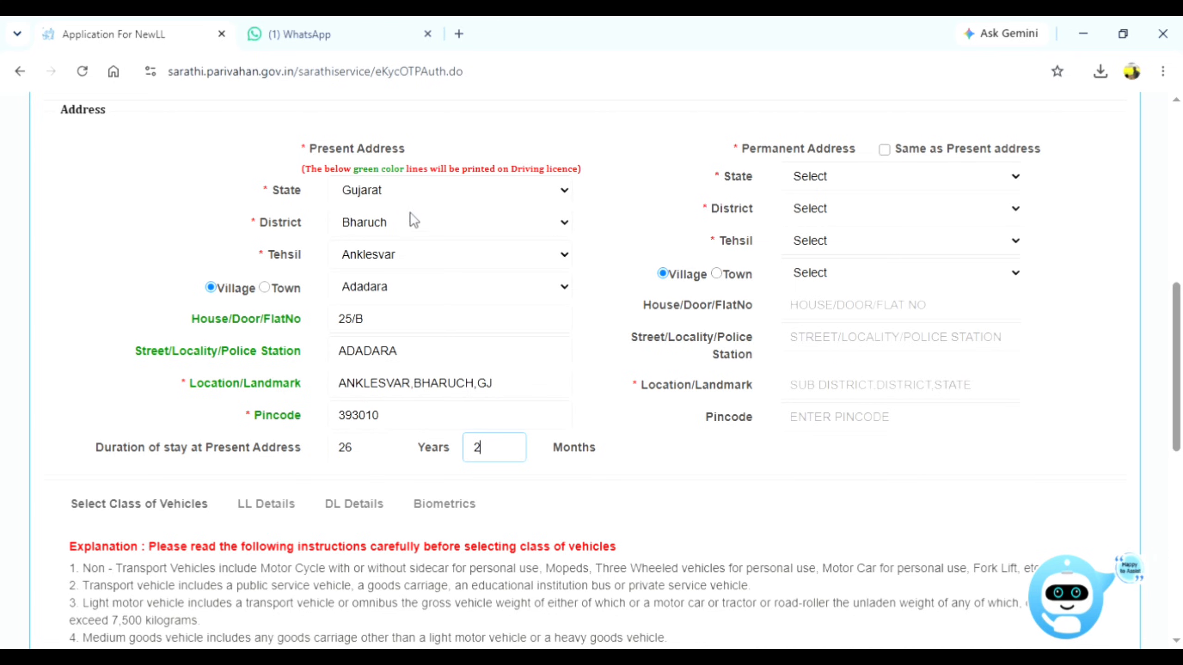
{"action": "left_click", "coordinate": [887, 154]}
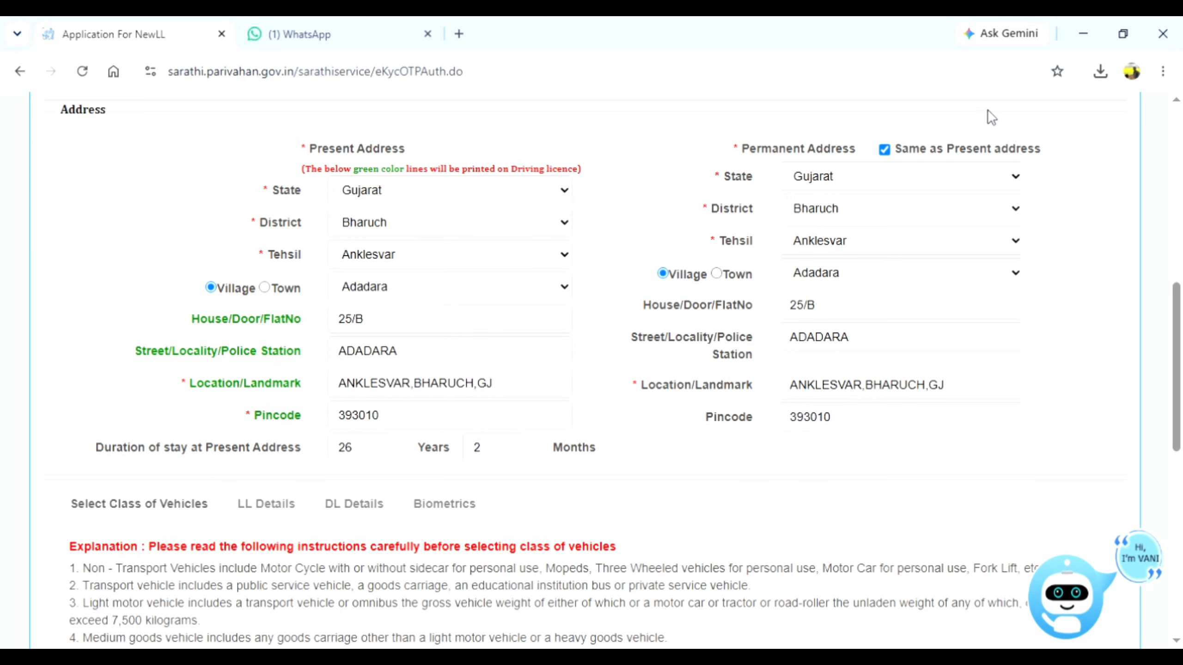
Step: Add Motor cycle without Gear (Non Transport) (MCWOG) and LIGHT MOTOR VEHICLE (LMV) to the selected vehicle classes
{"action": "scroll", "coordinate": [1069, 391], "scroll_direction": "down", "scroll_amount": 8}
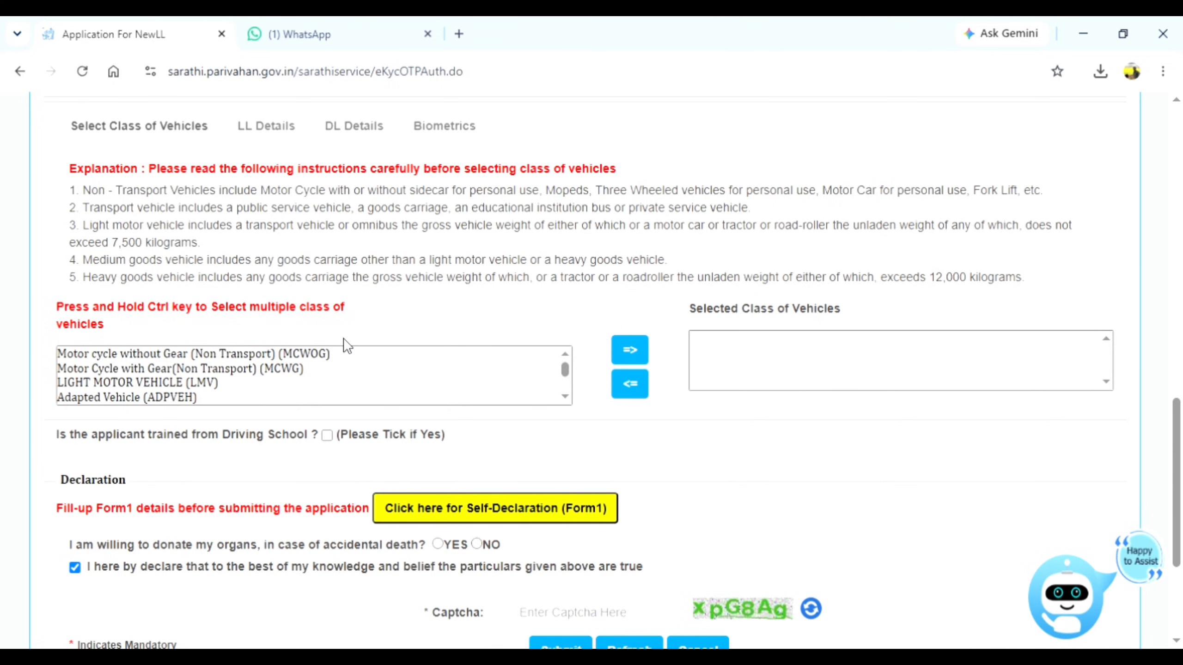
{"action": "left_click", "coordinate": [263, 357]}
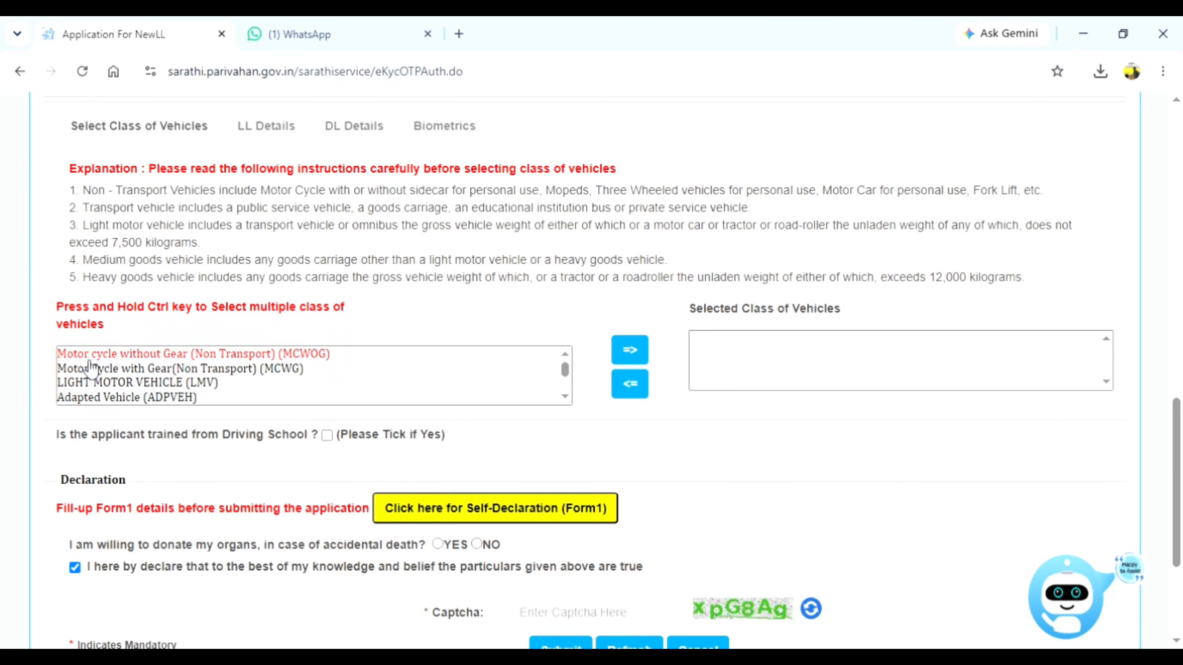
{"action": "left_click", "coordinate": [140, 357]}
{"action": "left_click", "coordinate": [147, 384]}
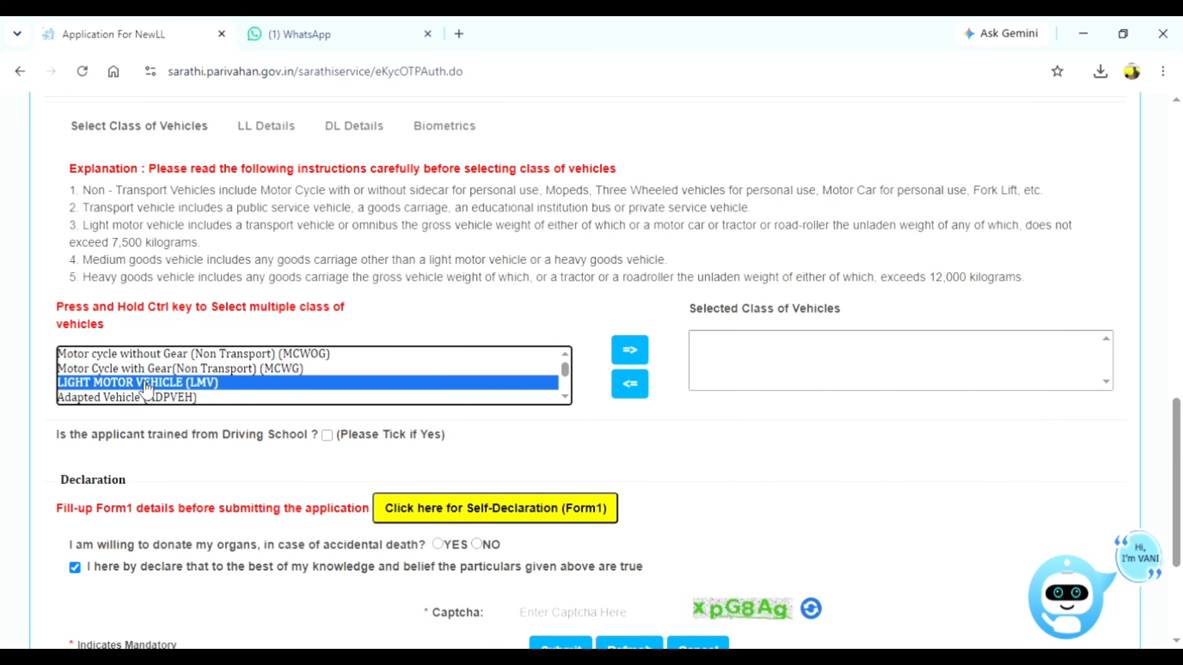
{"action": "left_click", "coordinate": [147, 358]}
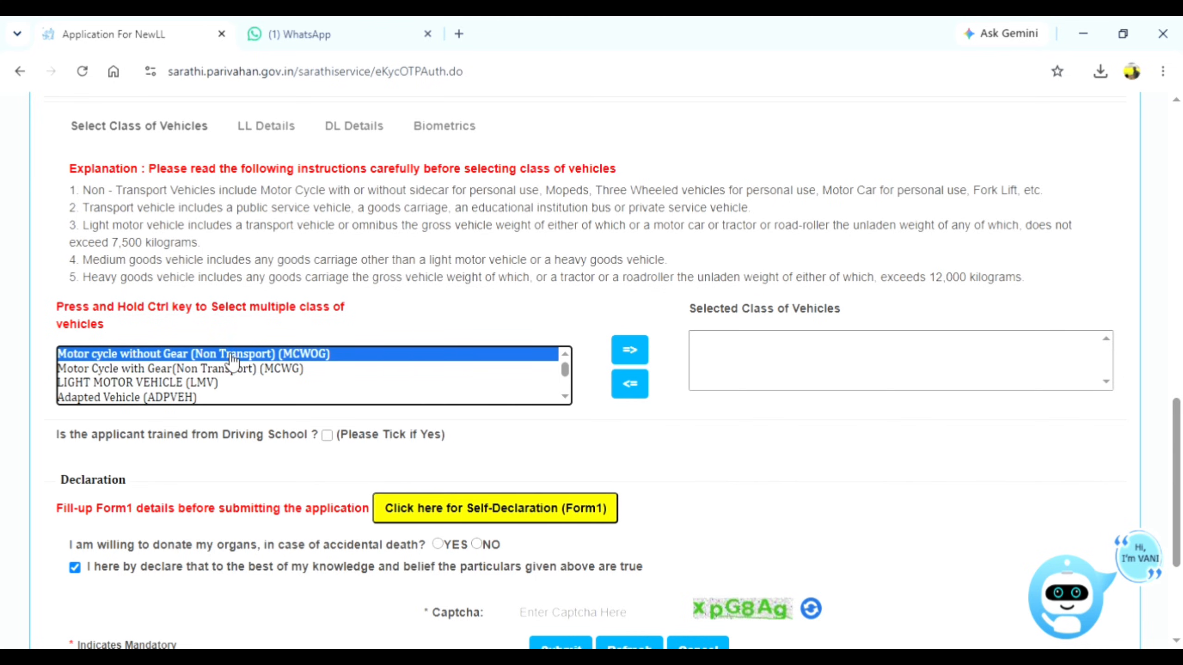
{"action": "left_click", "coordinate": [633, 359]}
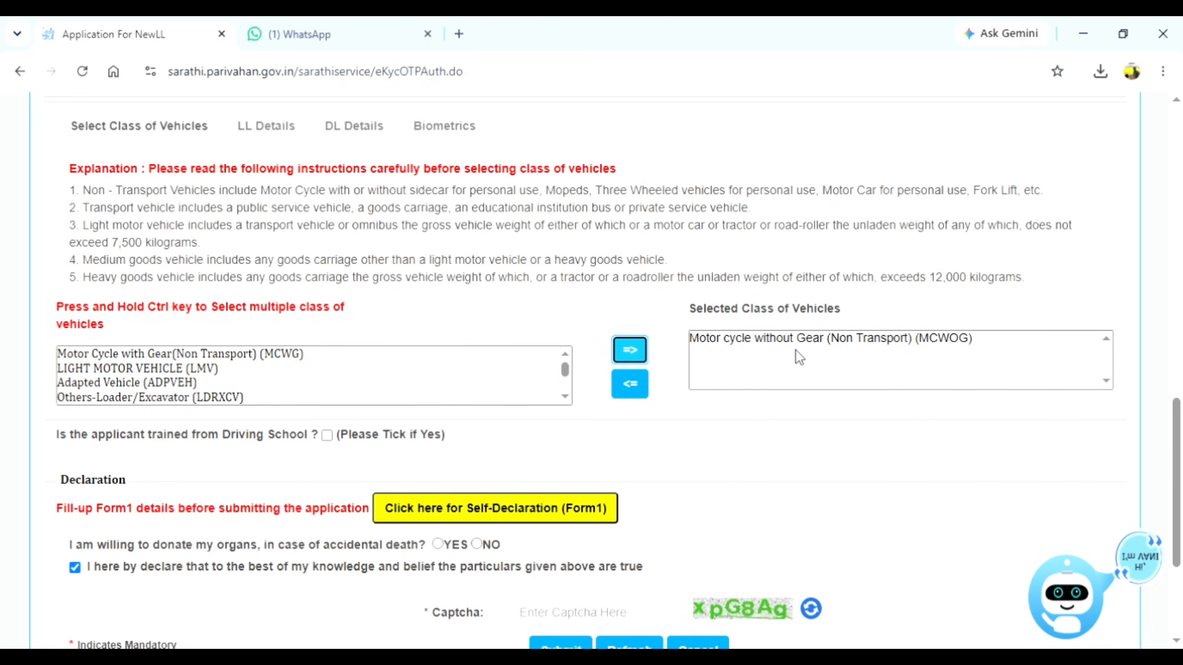
{"action": "left_click", "coordinate": [132, 370]}
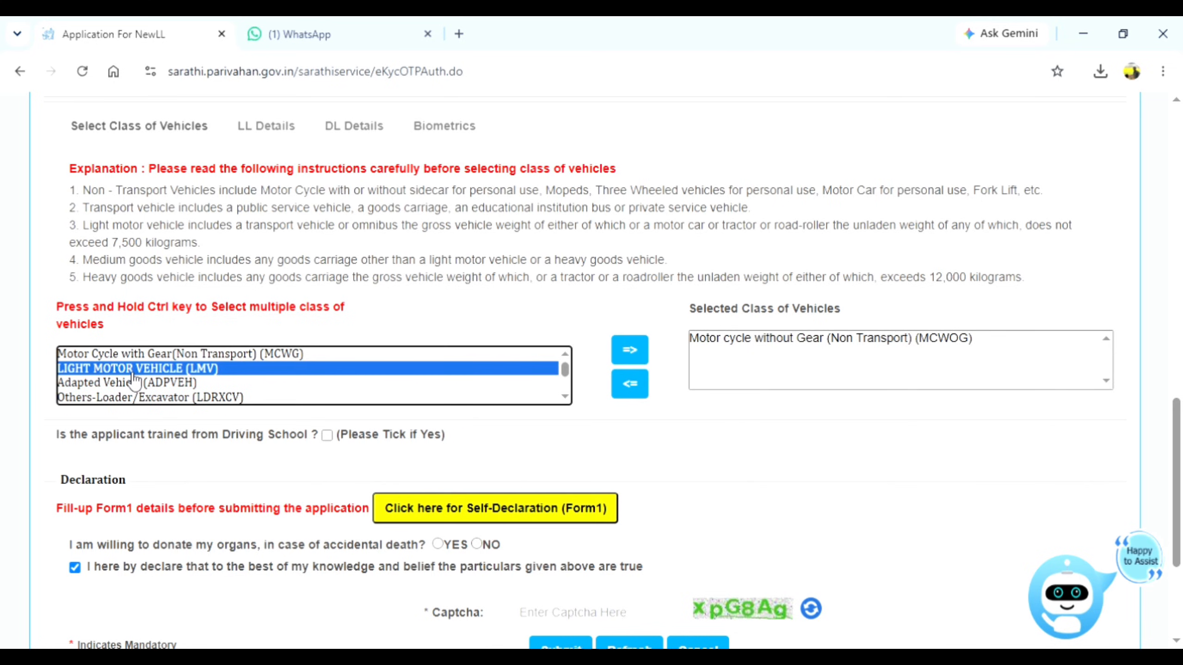
{"action": "left_click", "coordinate": [630, 349]}
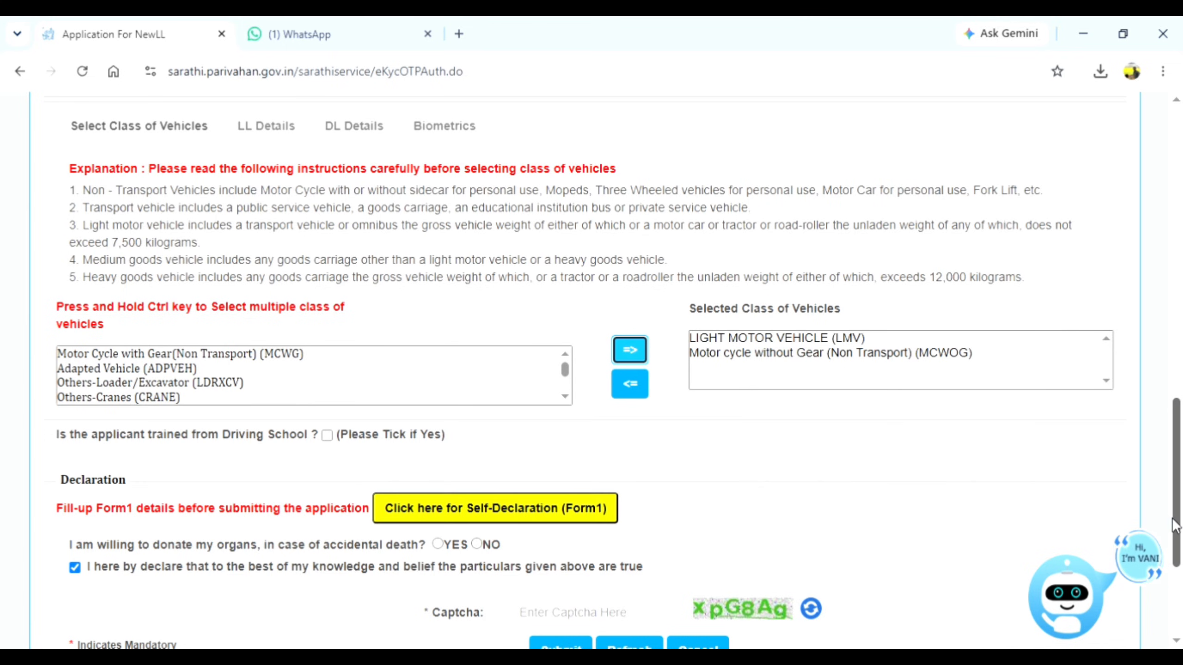
Step: Open the Self-Declaration (Form1) and answer NO to epilepsy and YES to distinguishing with each eye
{"action": "scroll", "coordinate": [1177, 524], "scroll_direction": "down", "scroll_amount": 3}
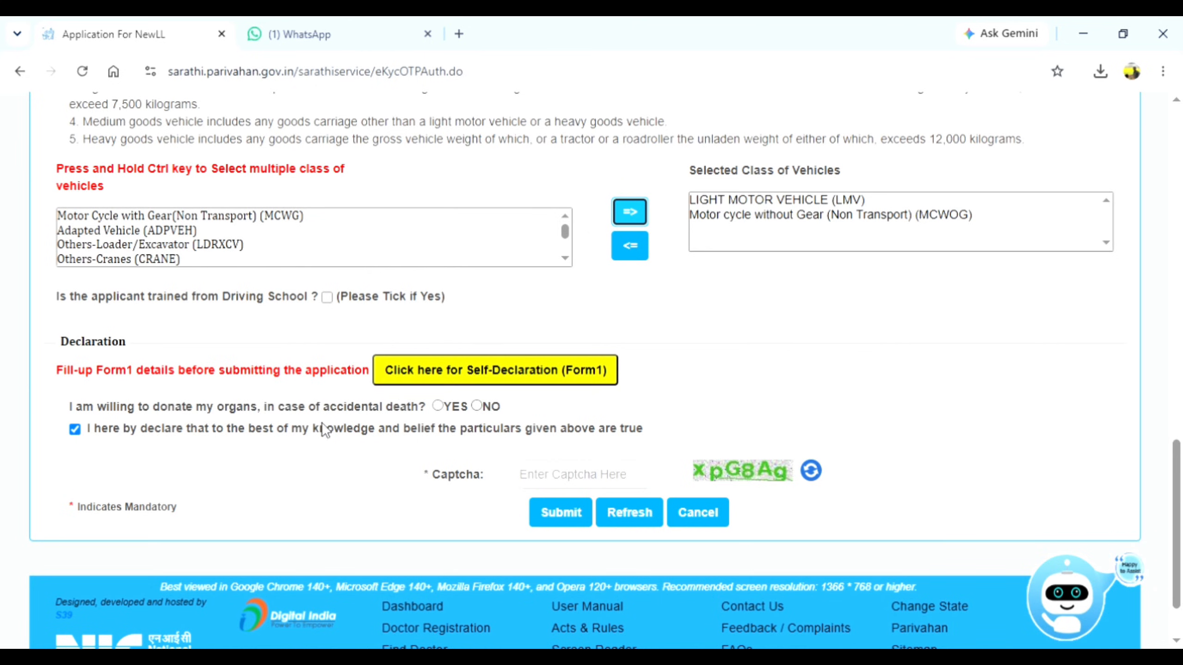
{"action": "left_click", "coordinate": [441, 379]}
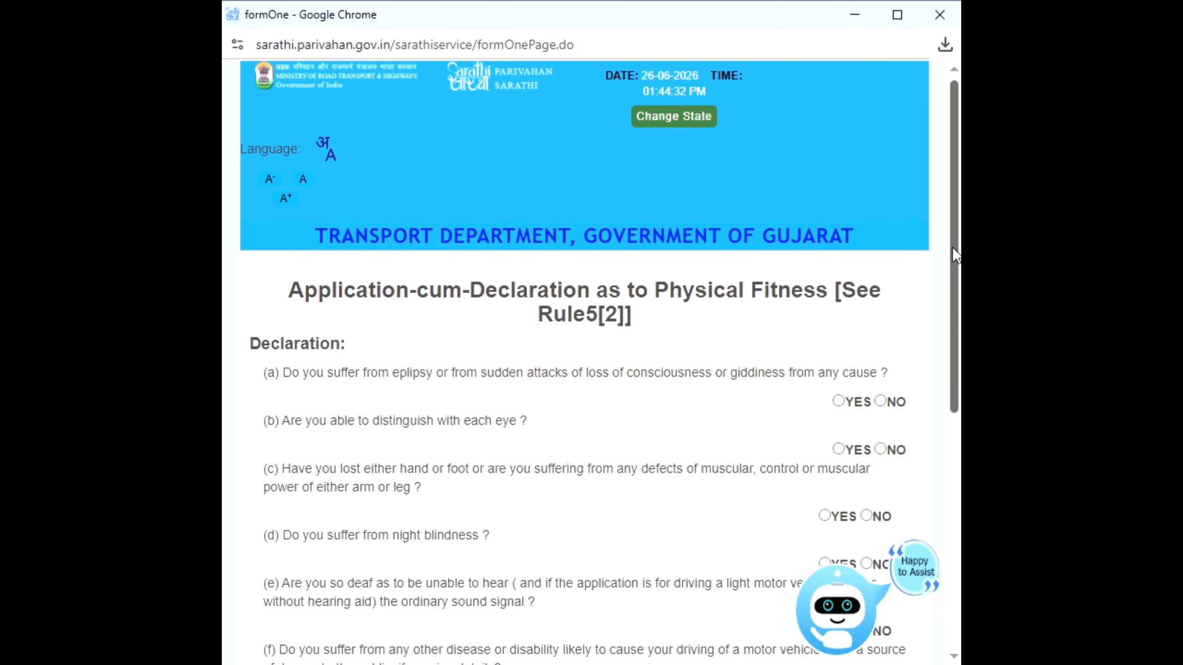
{"action": "left_click_drag", "start_coordinate": [954, 254], "coordinate": [959, 319]}
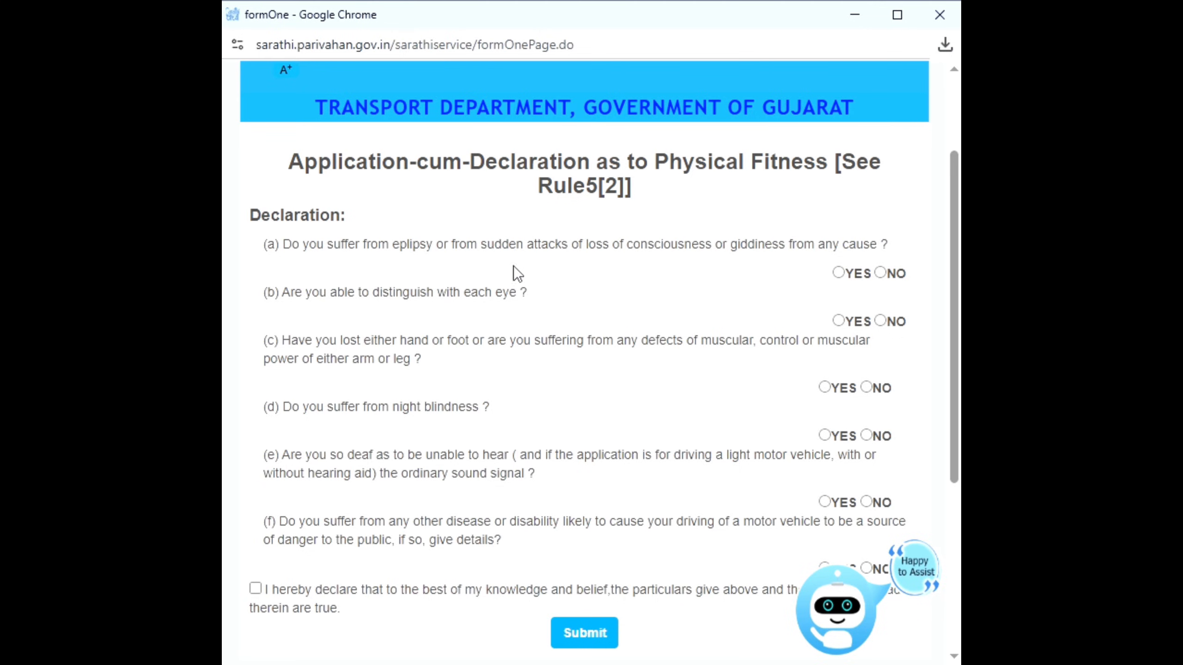
{"action": "left_click", "coordinate": [885, 273]}
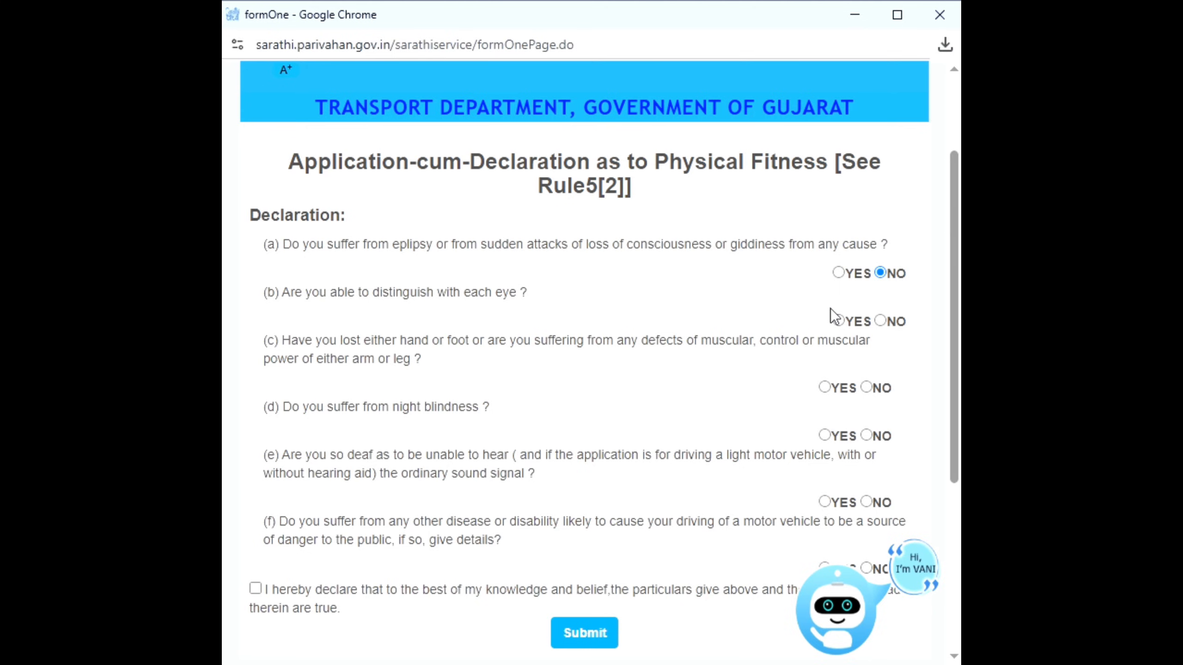
{"action": "left_click", "coordinate": [837, 324]}
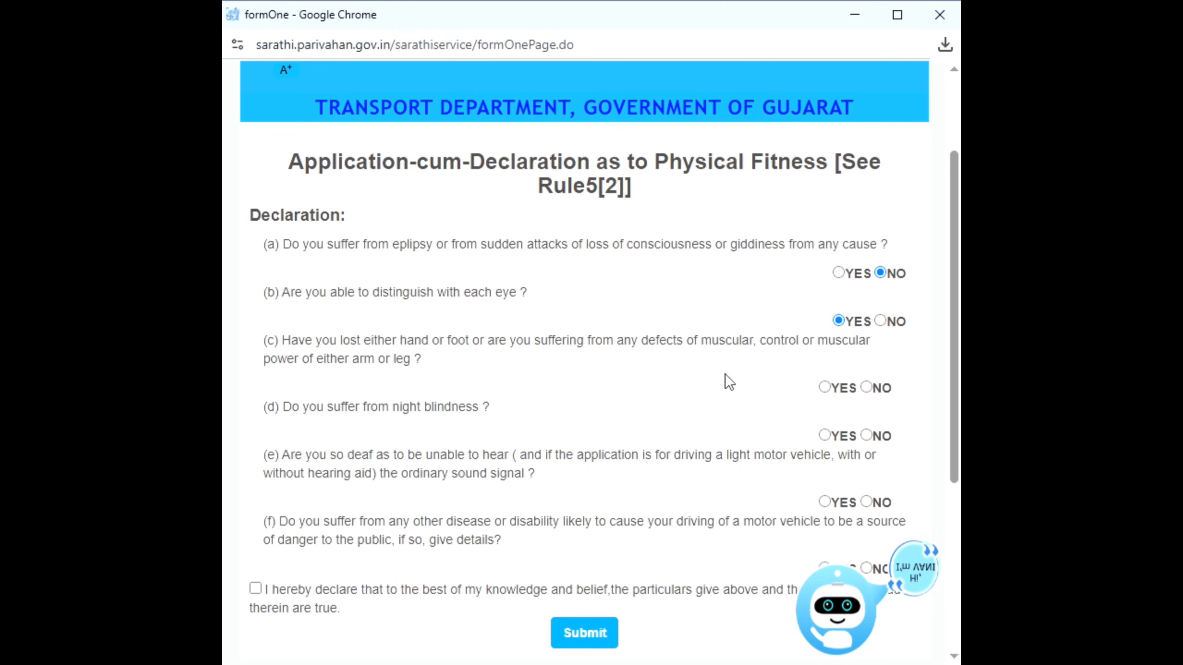
Step: Answer NO to the limb, night blindness, deafness and other disease questions, then tick the declaration checkbox
{"action": "left_click", "coordinate": [867, 388]}
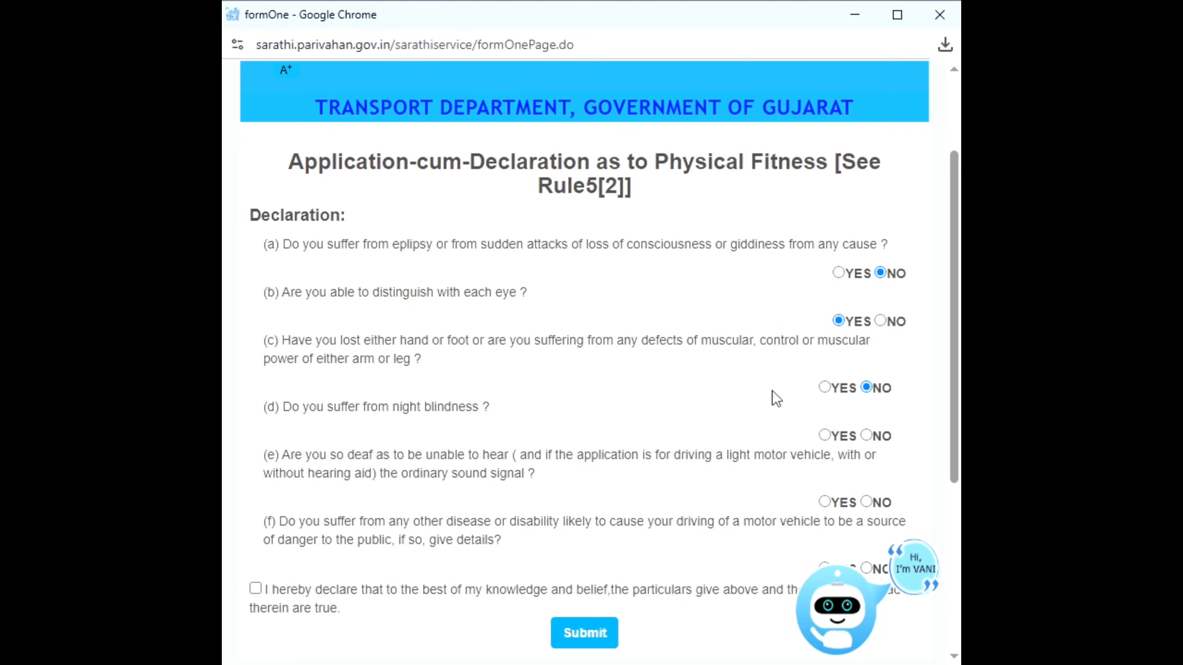
{"action": "left_click", "coordinate": [866, 435]}
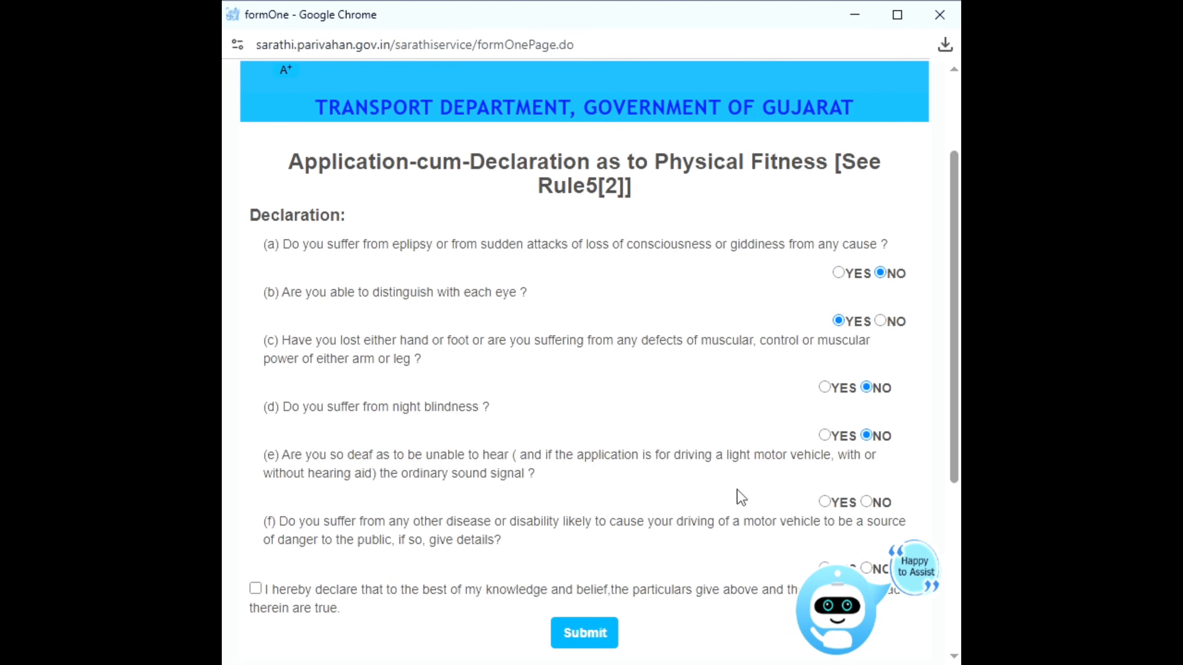
{"action": "left_click", "coordinate": [867, 501]}
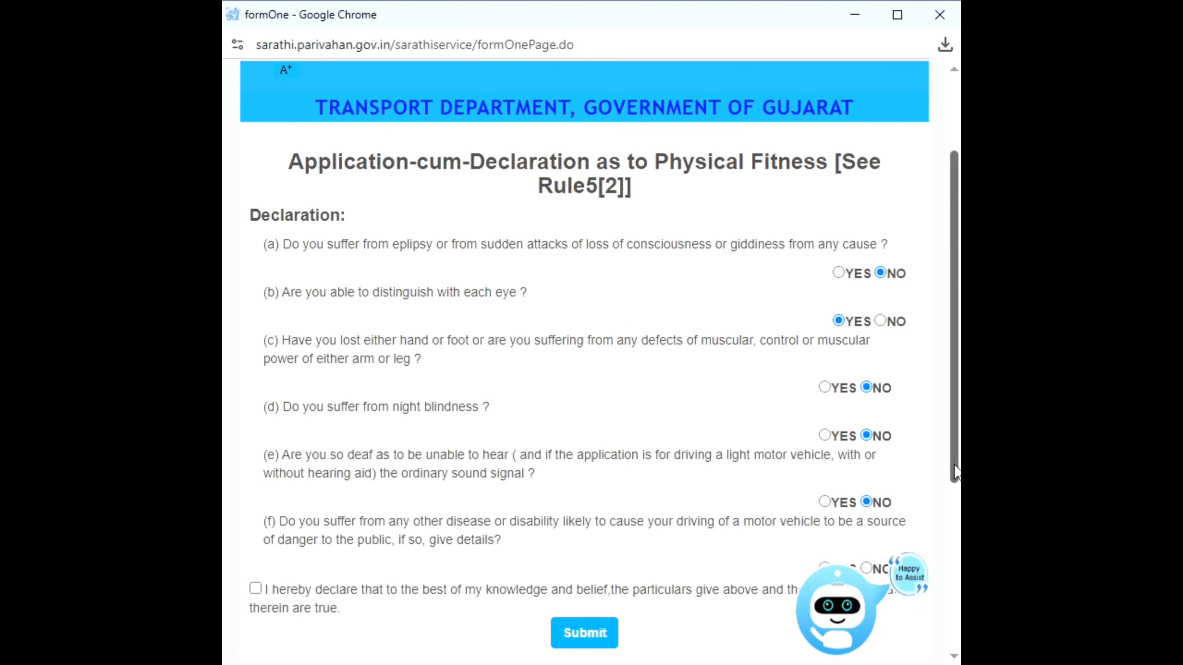
{"action": "left_click_drag", "start_coordinate": [954, 472], "coordinate": [956, 529]}
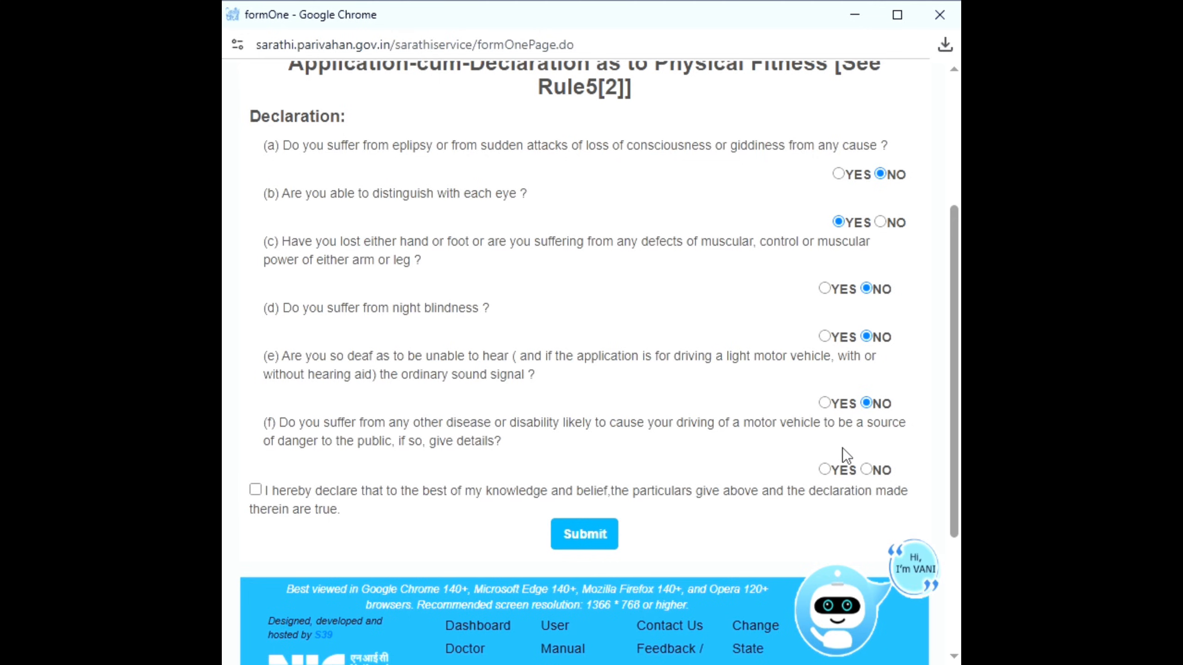
{"action": "left_click", "coordinate": [866, 469]}
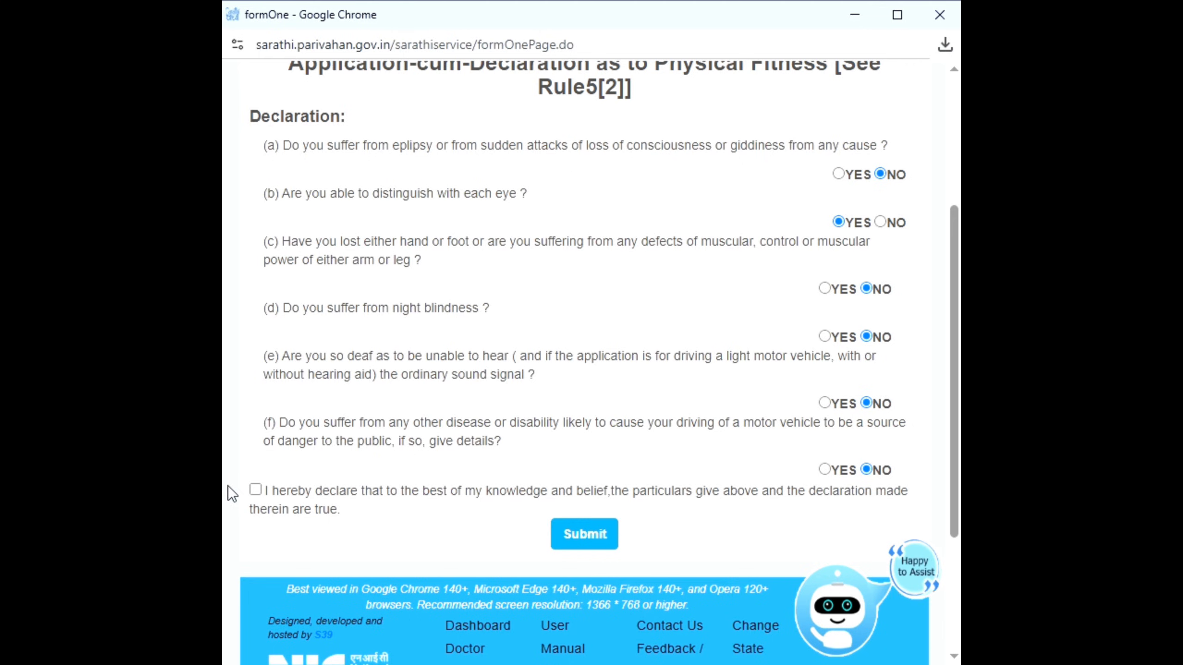
{"action": "left_click", "coordinate": [256, 493]}
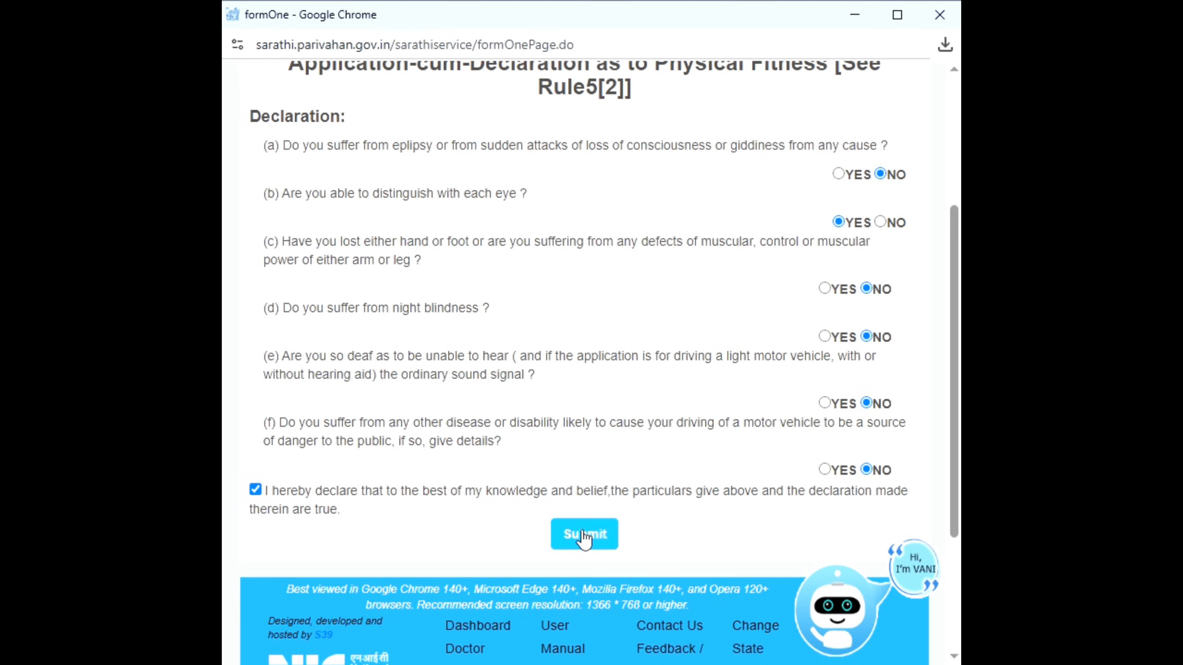
Step: Submit the physical fitness self-declaration, confirm it, and return to the application form
{"action": "left_click", "coordinate": [585, 545]}
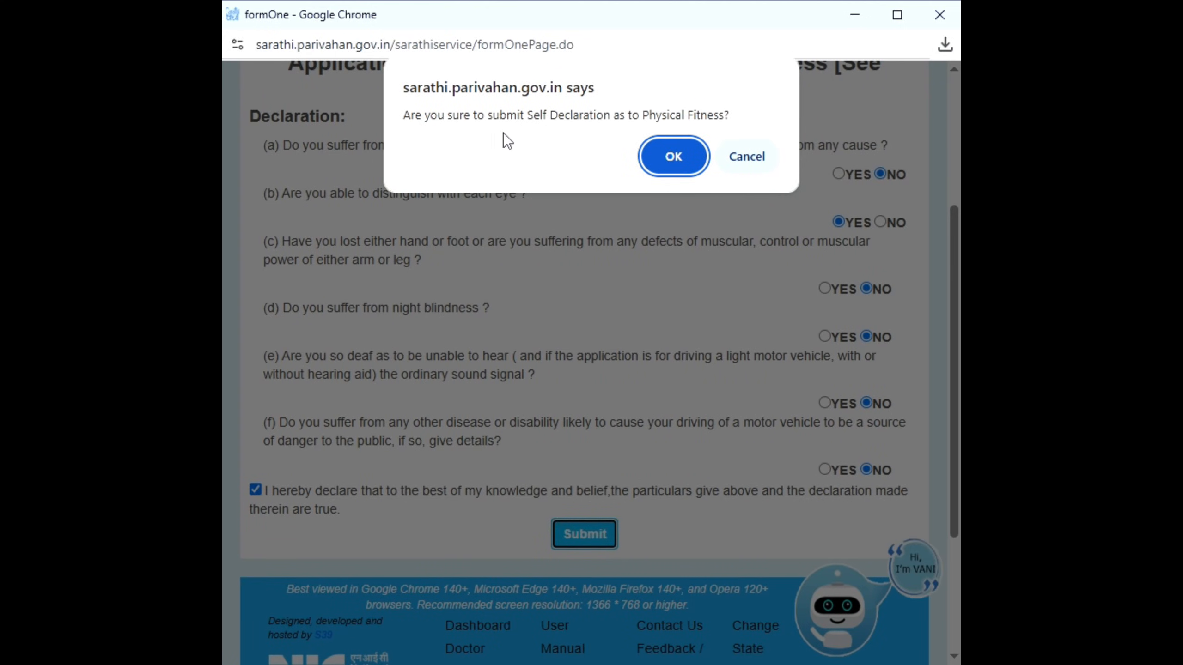
{"action": "left_click", "coordinate": [675, 155]}
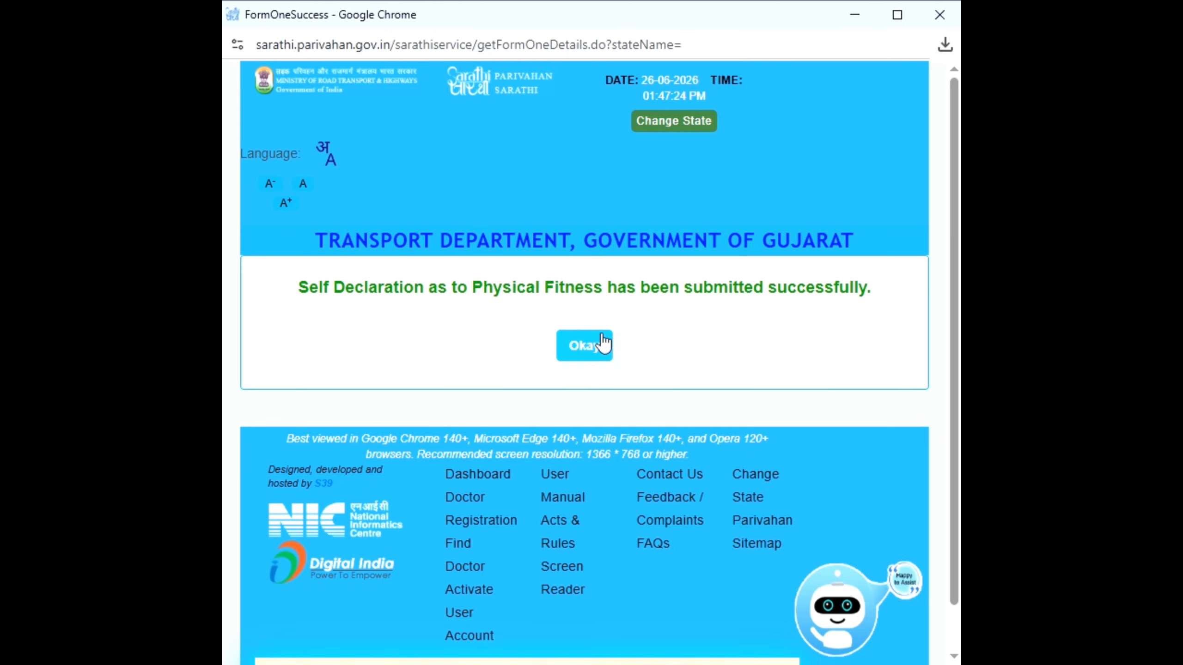
{"action": "left_click", "coordinate": [594, 355]}
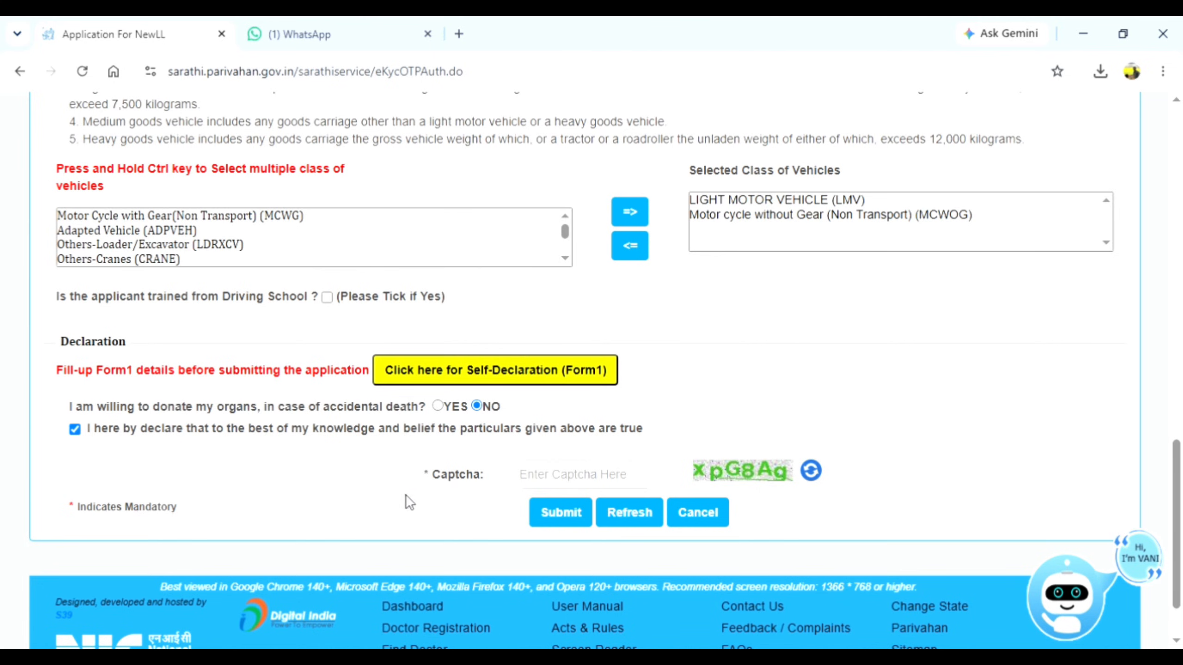
Step: Fill in the captcha, submit the learner's licence application and confirm the acceptance warning
{"action": "left_click", "coordinate": [554, 485]}
{"action": "type", "text": "xp"}
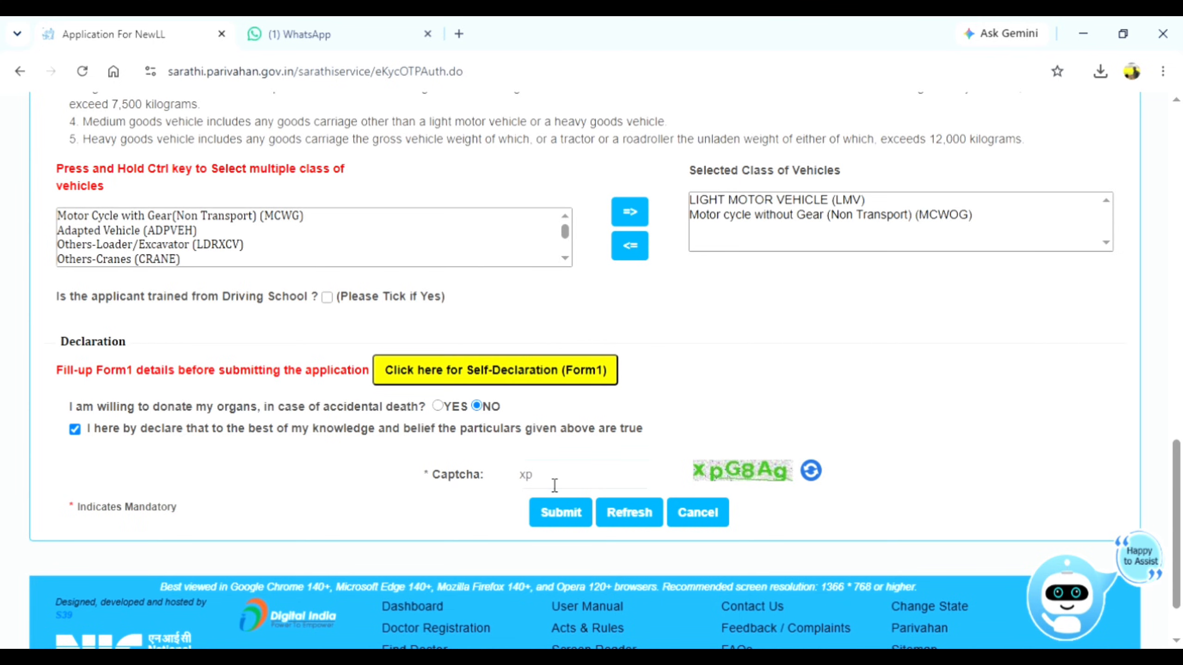
{"action": "type", "text": "G8"}
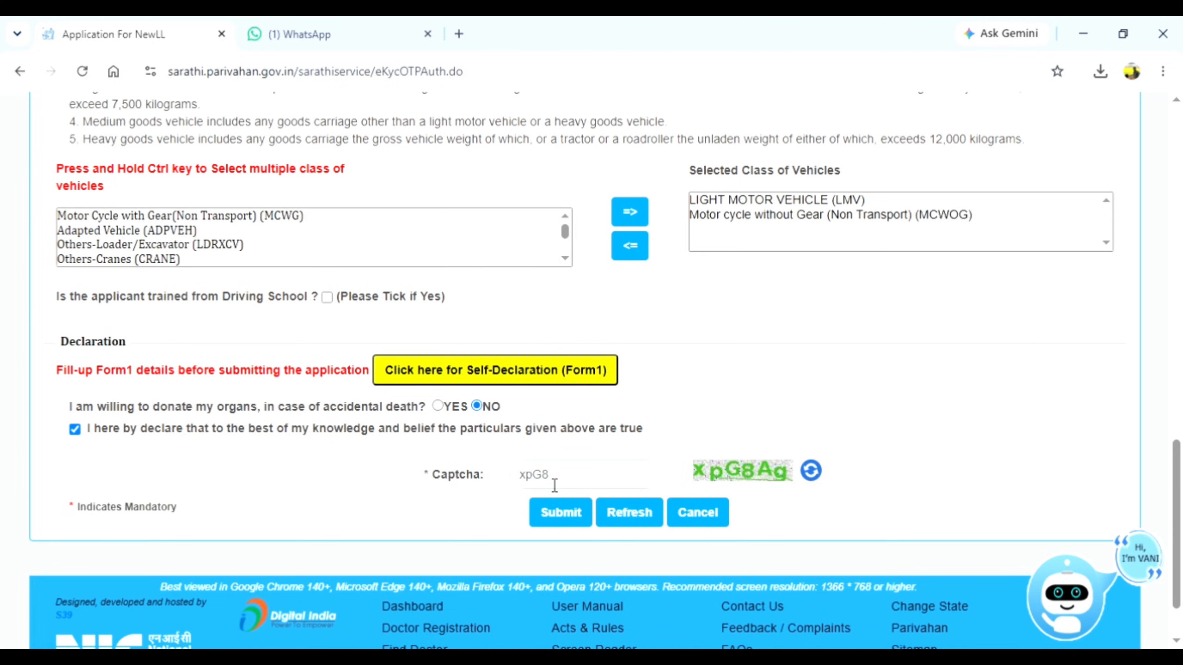
{"action": "type", "text": "A"}
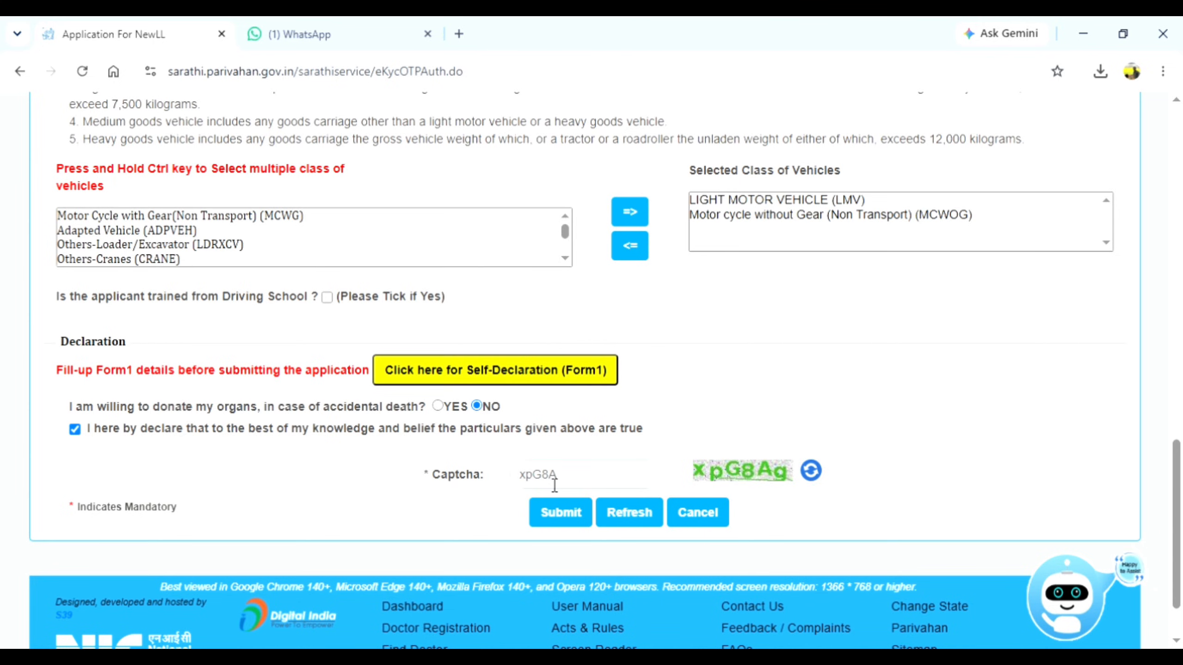
{"action": "type", "text": "g"}
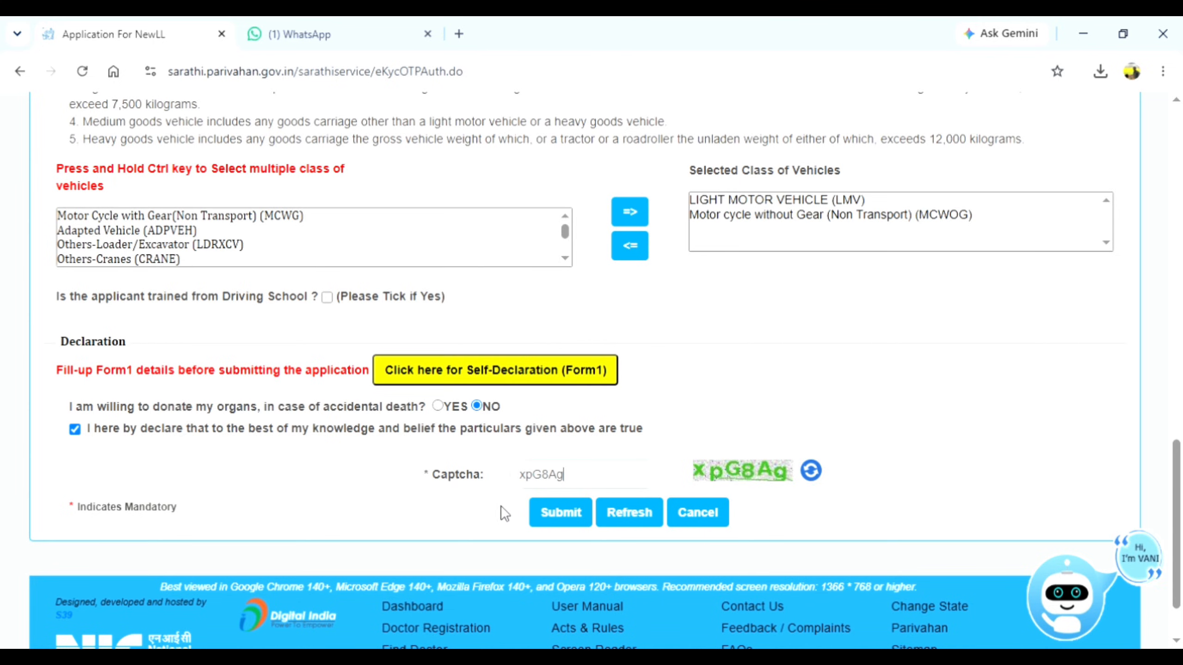
{"action": "left_click", "coordinate": [557, 515]}
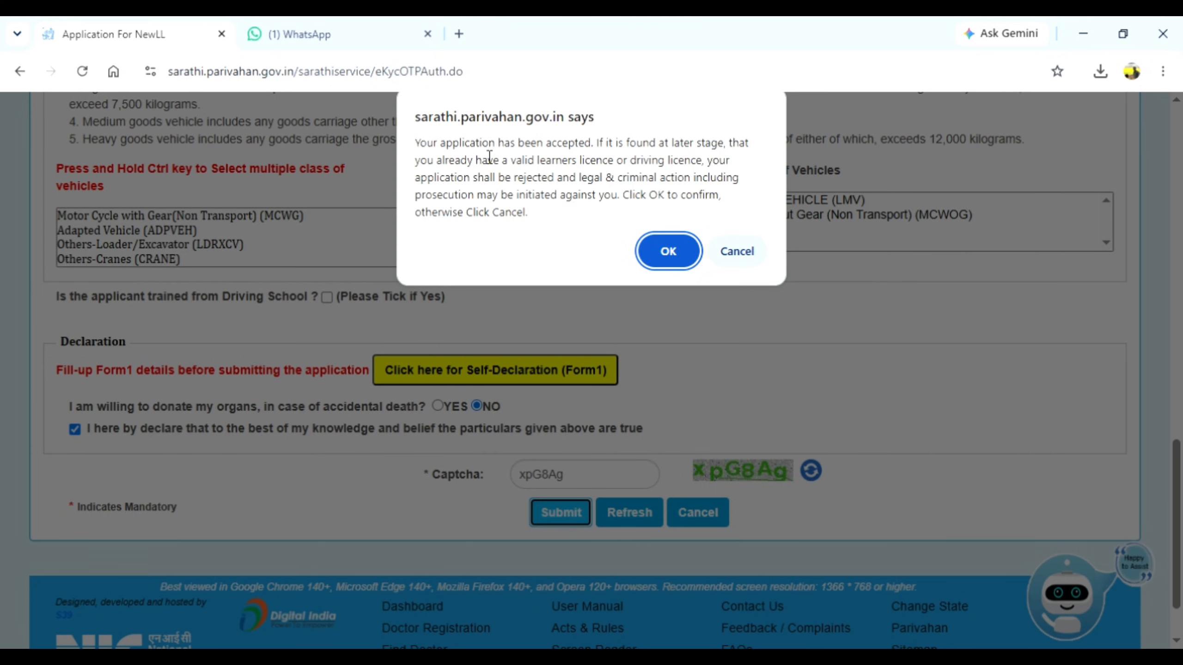
{"action": "left_click", "coordinate": [669, 251]}
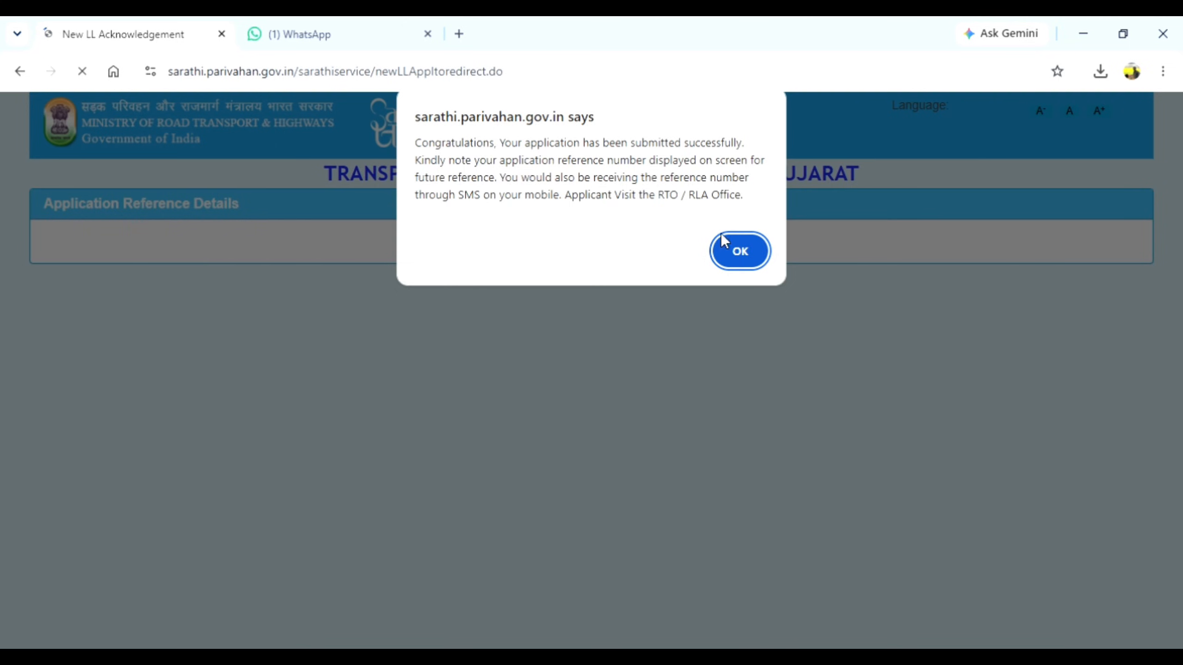
Step: Acknowledge the successful-submission message and continue past the application reference slip
{"action": "left_click", "coordinate": [736, 256]}
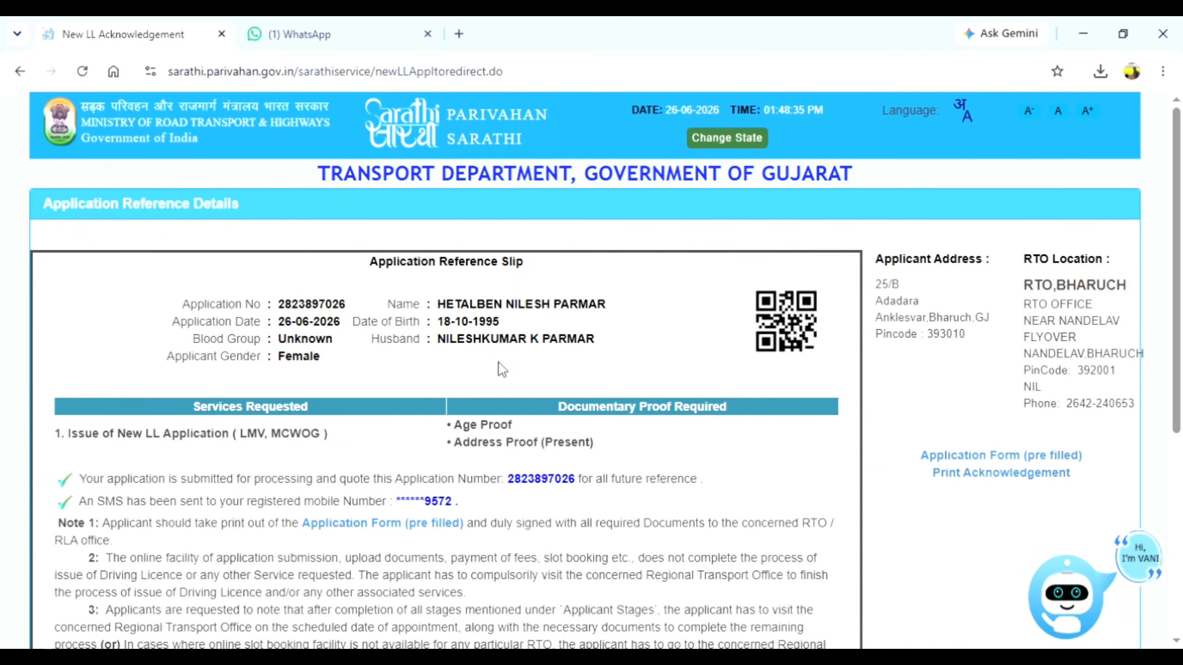
{"action": "left_click_drag", "start_coordinate": [1174, 321], "coordinate": [1174, 385]}
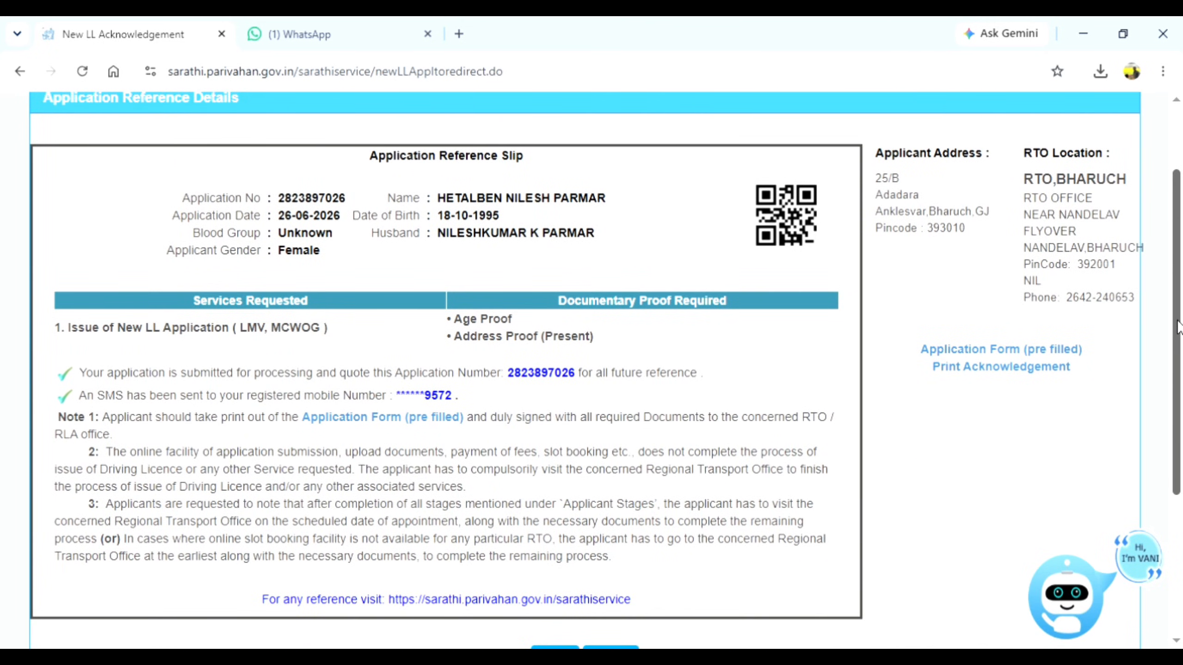
{"action": "mouse_move", "coordinate": [1179, 326]}
{"action": "left_mouse_down"}
{"action": "mouse_move", "coordinate": [1175, 422]}
{"action": "mouse_move", "coordinate": [1177, 310]}
{"action": "mouse_move", "coordinate": [1178, 343]}
{"action": "mouse_move", "coordinate": [1178, 322]}
{"action": "left_mouse_up"}
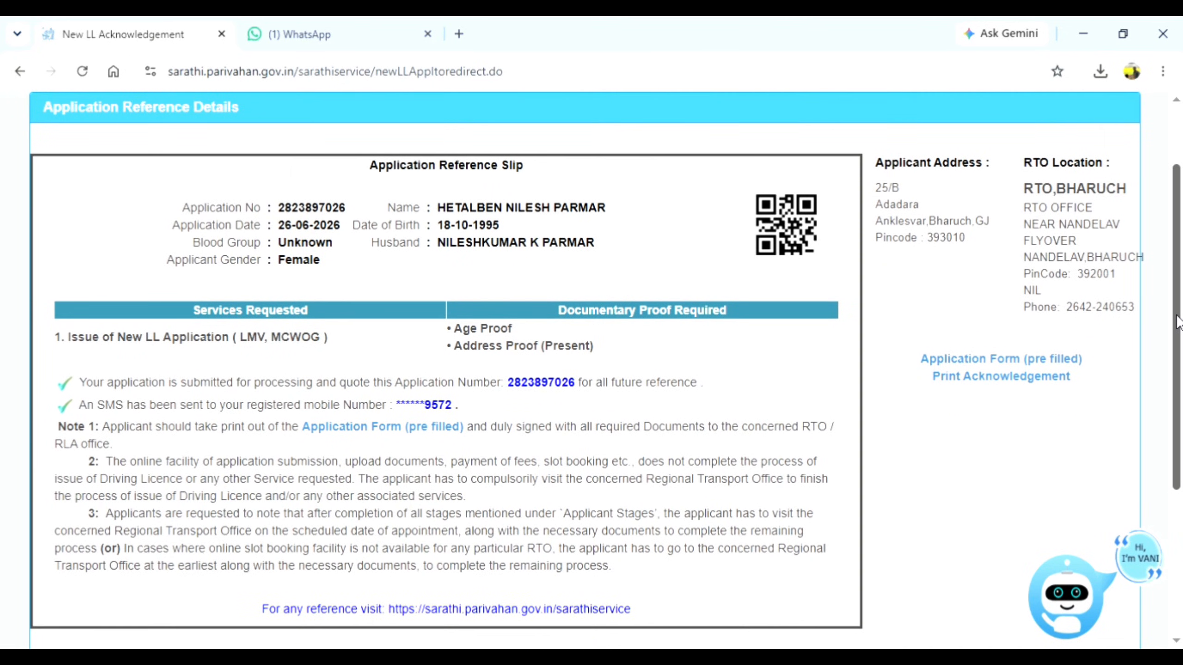
{"action": "scroll", "coordinate": [538, 472], "scroll_direction": "down", "scroll_amount": 4}
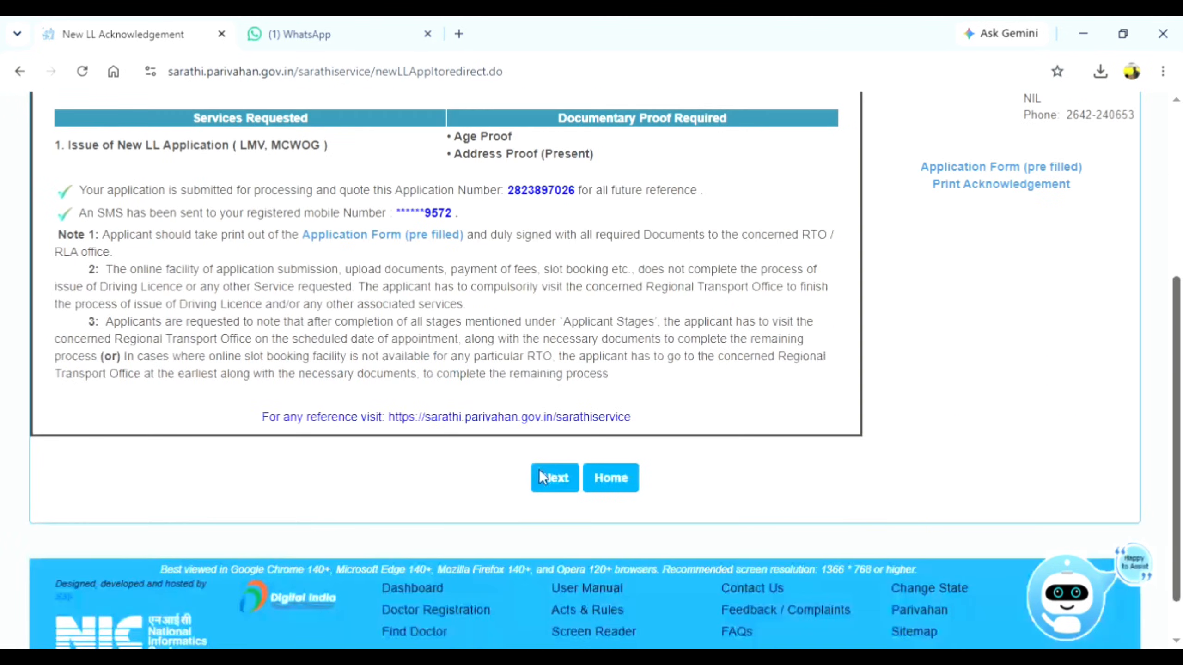
{"action": "scroll", "coordinate": [538, 469], "scroll_direction": "down", "scroll_amount": 1}
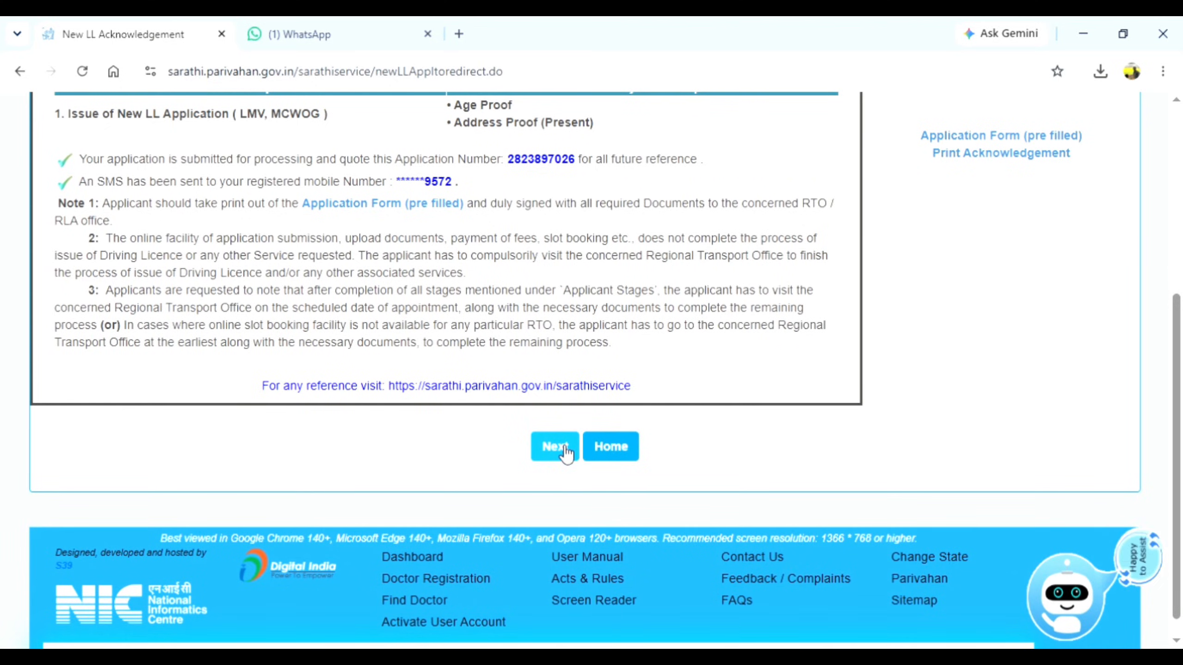
{"action": "left_click", "coordinate": [562, 456]}
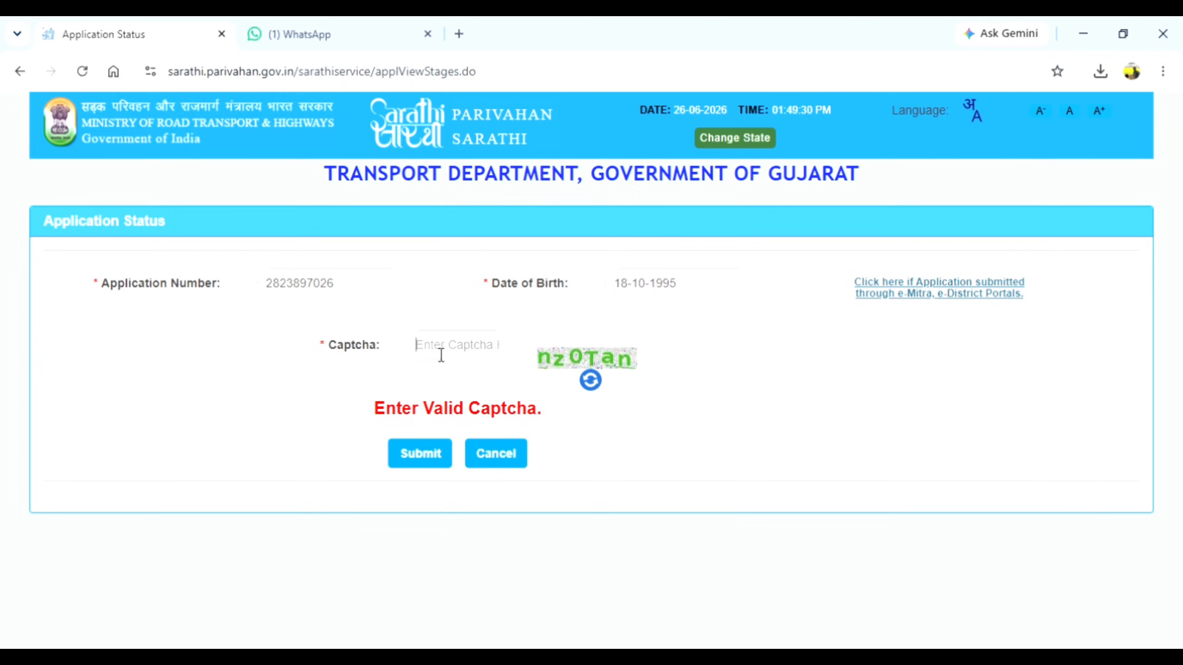
Step: Enter the captcha on the Application Status page and submit it to open the application's stages
{"action": "type", "text": "nzoTan"}
{"action": "left_click", "coordinate": [422, 455]}
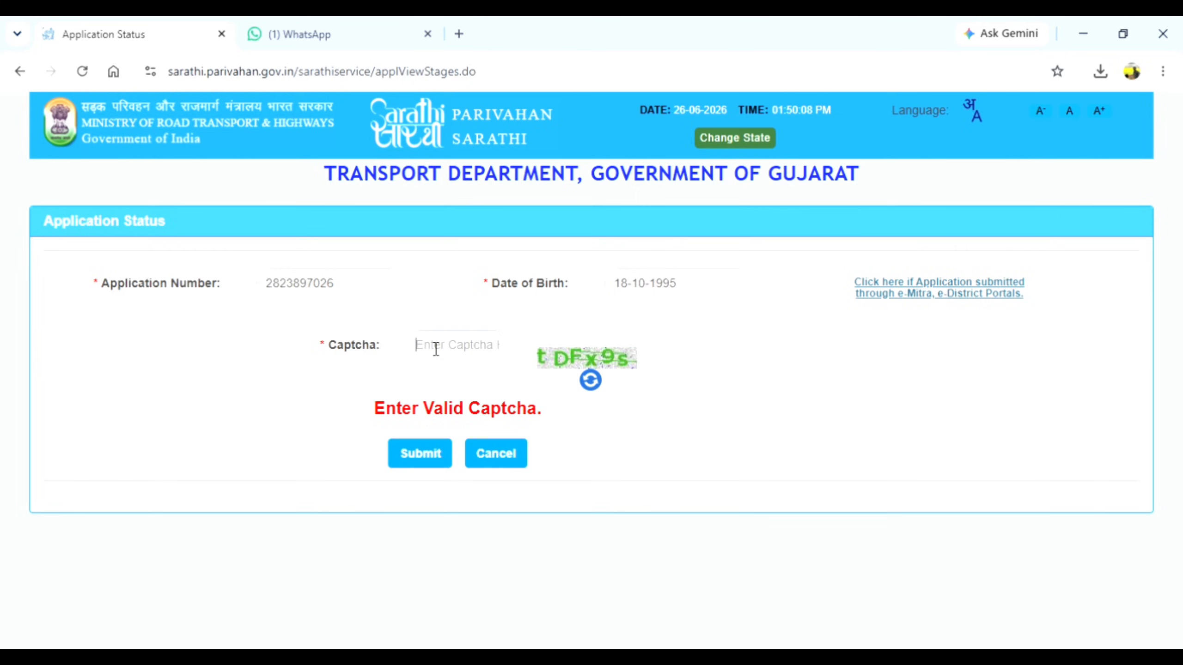
{"action": "type", "text": "tDFx9s"}
{"action": "left_click", "coordinate": [430, 455]}
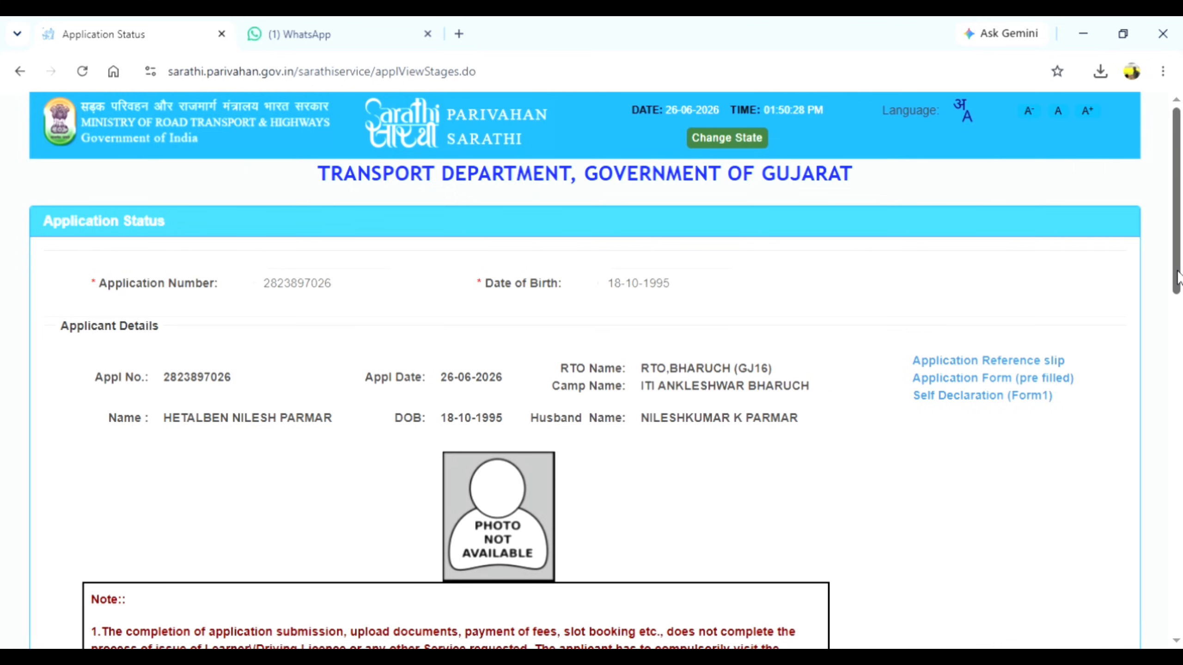
Step: Proceed with the UPLOAD DOCUMENTS stage from the application status page
{"action": "left_click_drag", "start_coordinate": [1177, 279], "coordinate": [1170, 328]}
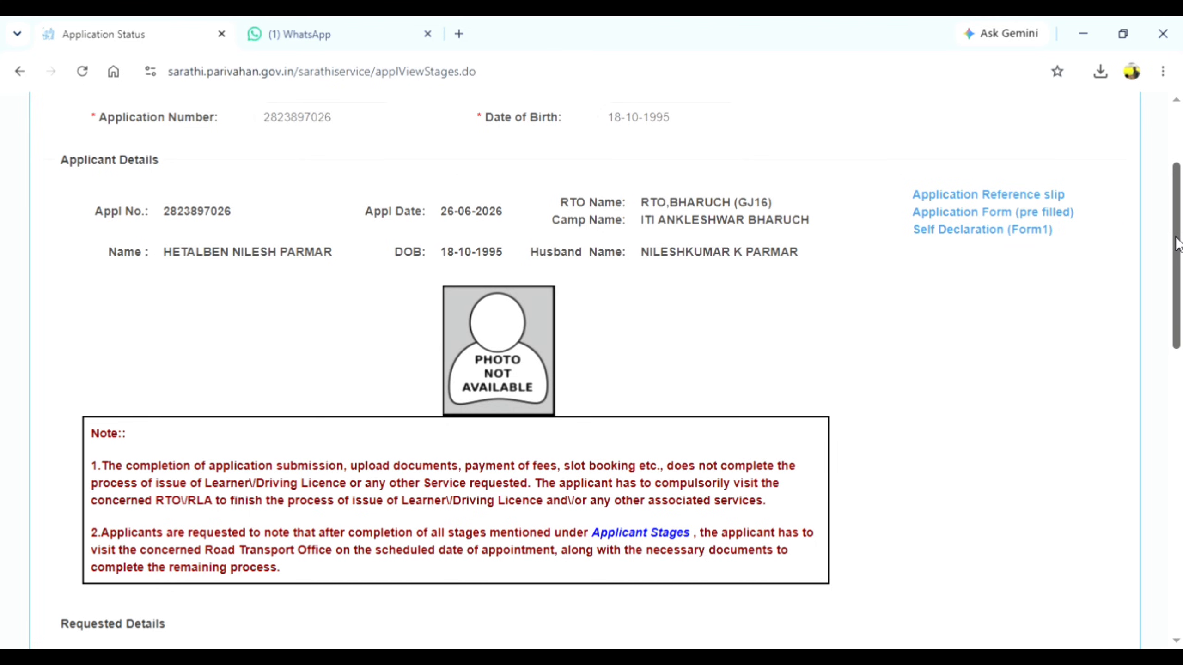
{"action": "scroll", "coordinate": [1177, 244], "scroll_direction": "down", "scroll_amount": 5}
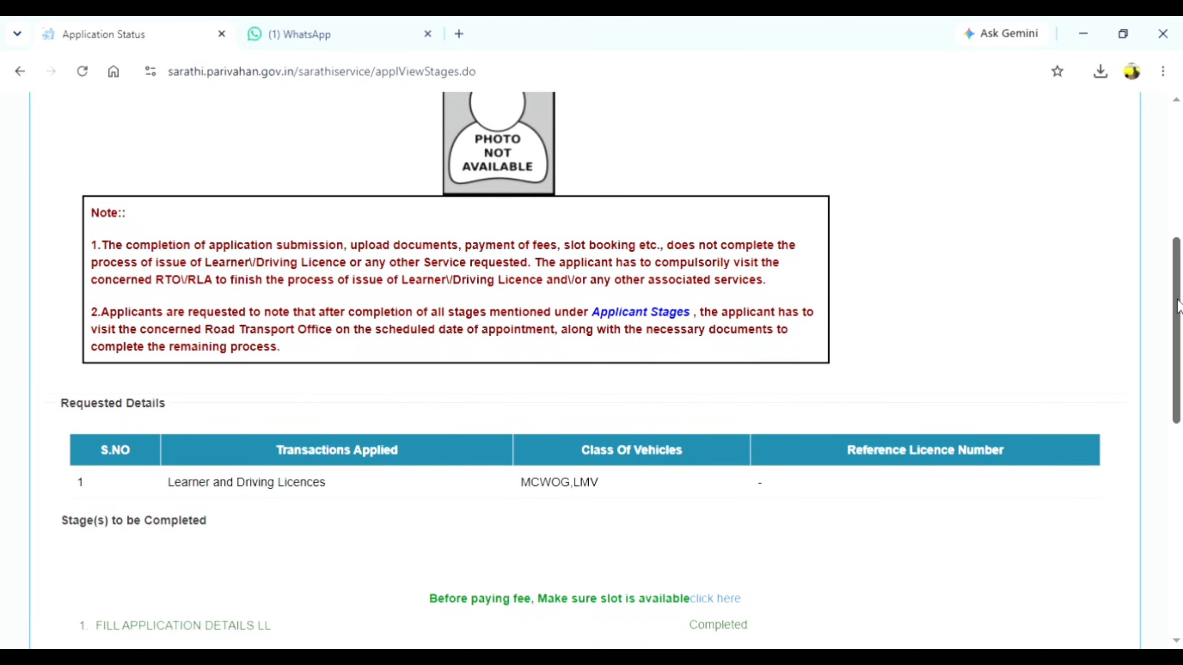
{"action": "left_click_drag", "start_coordinate": [1177, 310], "coordinate": [1180, 451]}
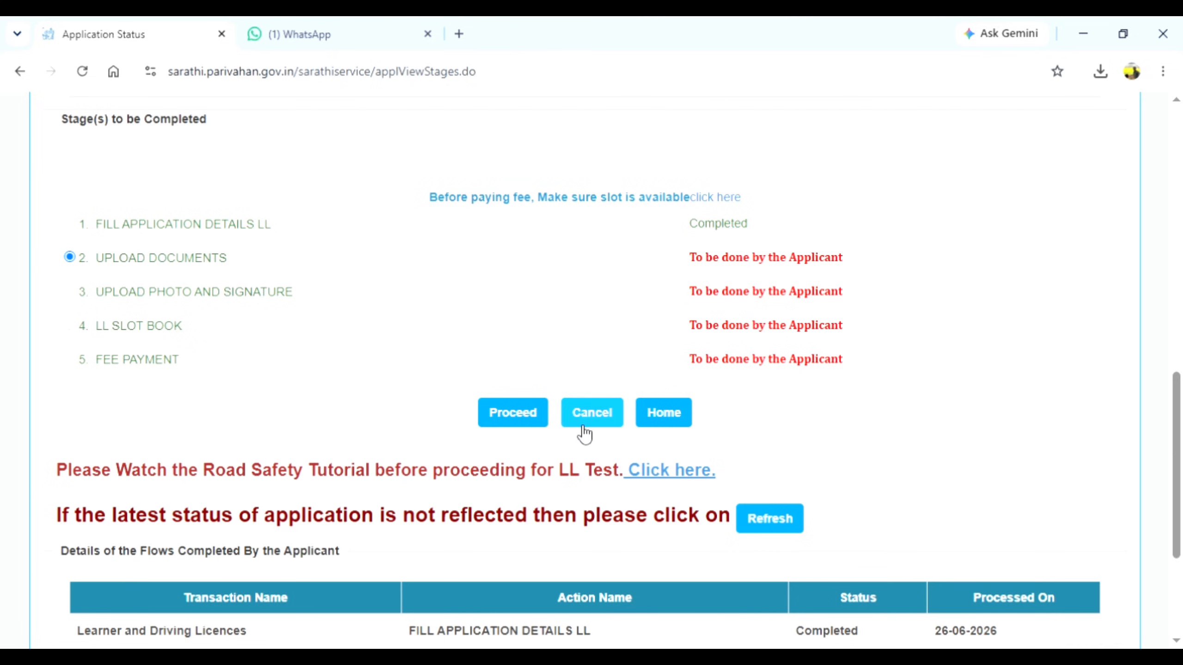
{"action": "left_click", "coordinate": [517, 417]}
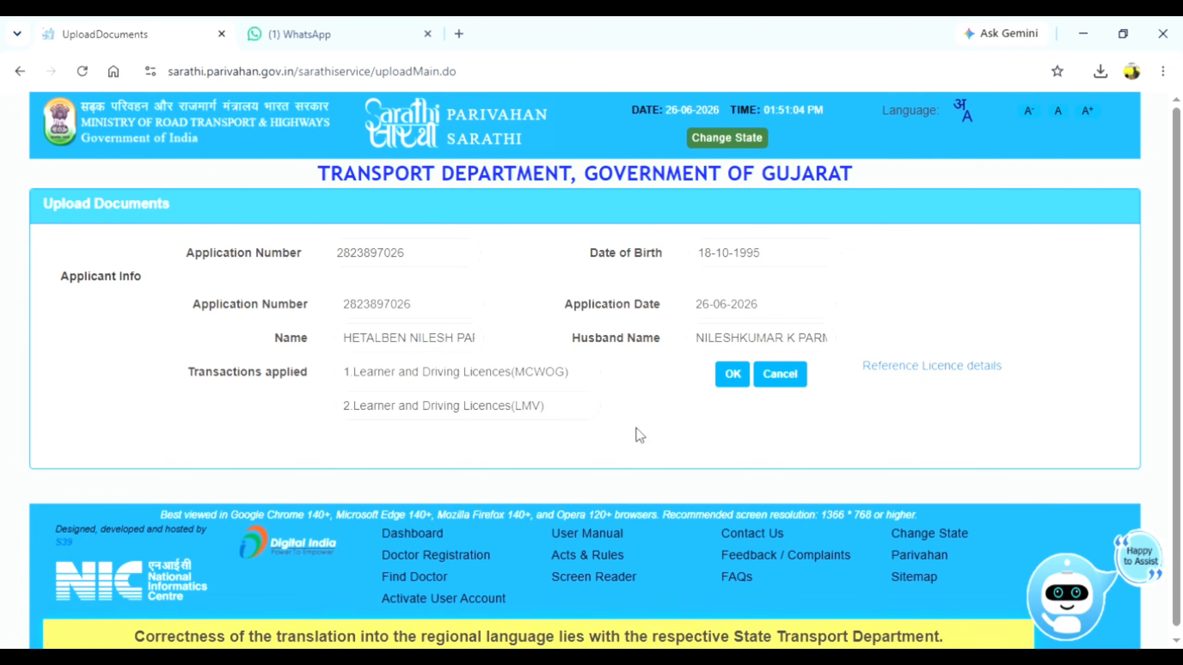
Step: Confirm the applicant info on the Upload Documents page to open the required documents section
{"action": "left_click", "coordinate": [735, 378]}
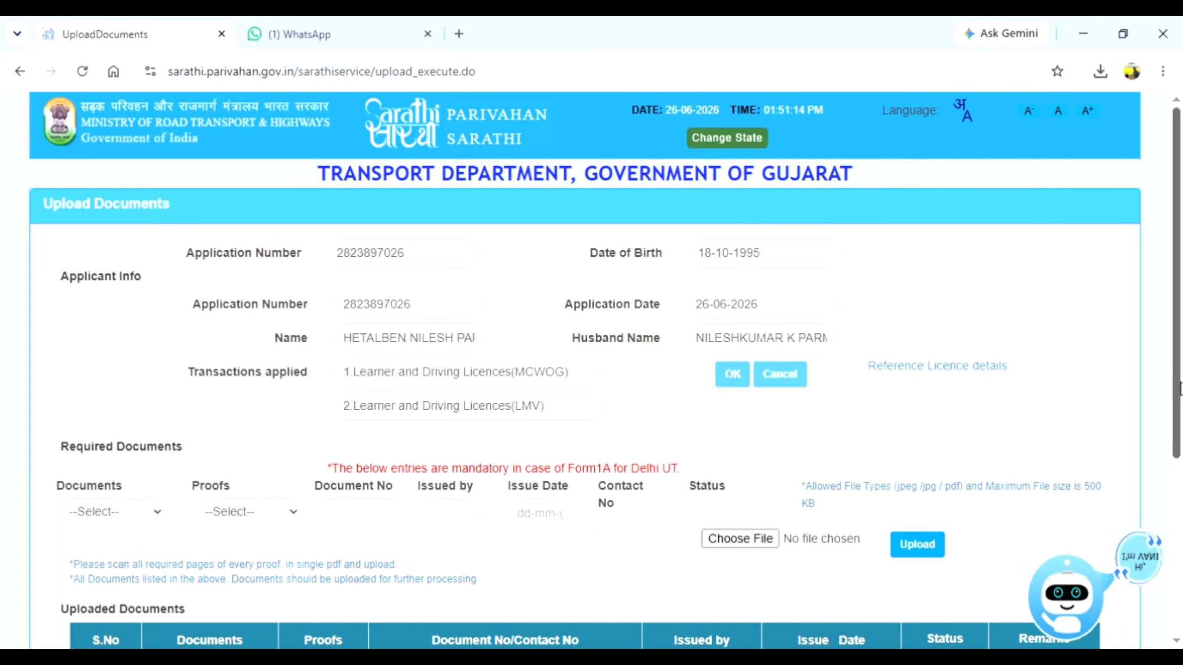
{"action": "left_click_drag", "start_coordinate": [1180, 387], "coordinate": [1180, 443]}
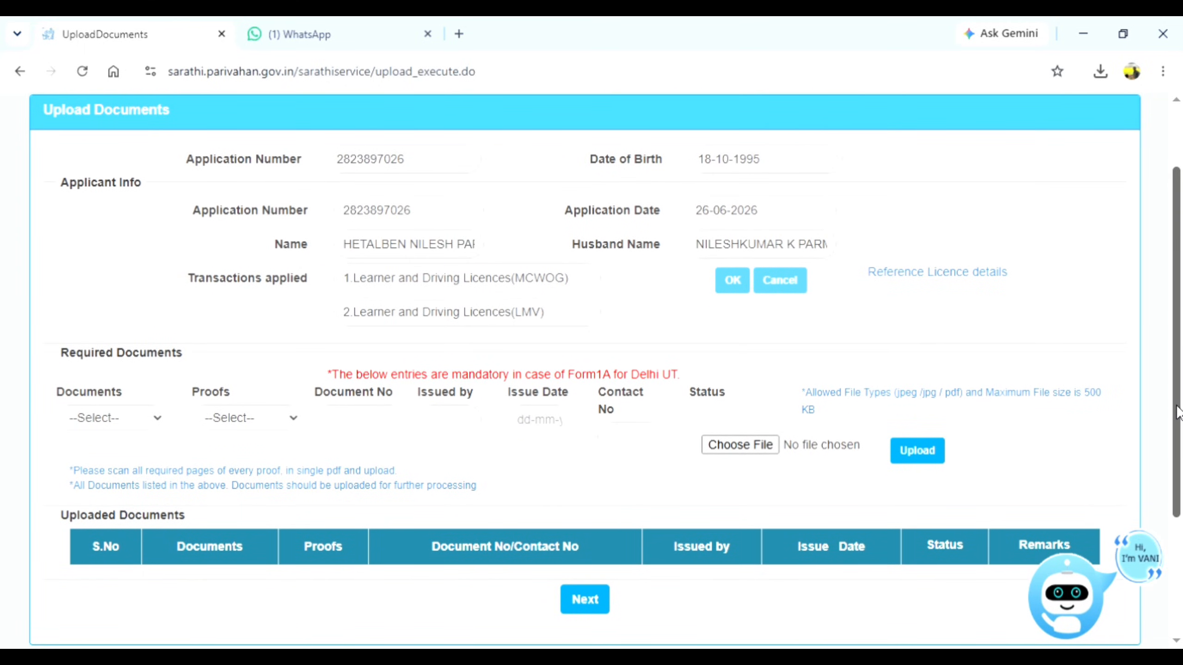
{"action": "left_click_drag", "start_coordinate": [1178, 409], "coordinate": [1178, 452]}
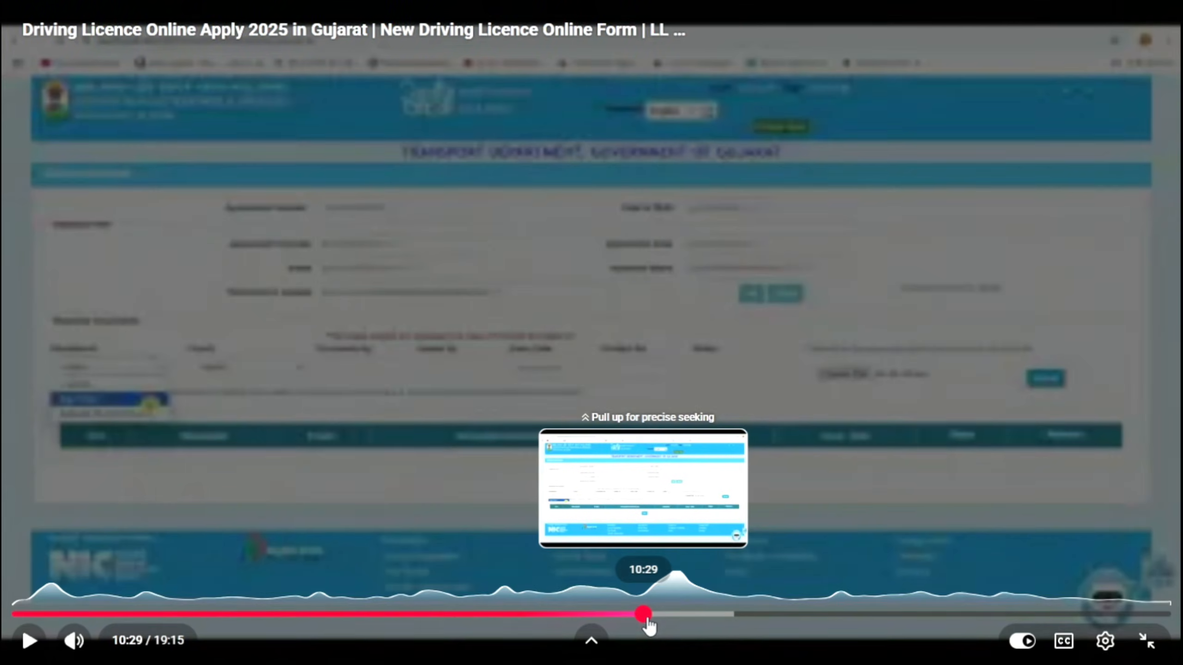
{"action": "left_click_drag", "start_coordinate": [648, 624], "coordinate": [644, 623]}
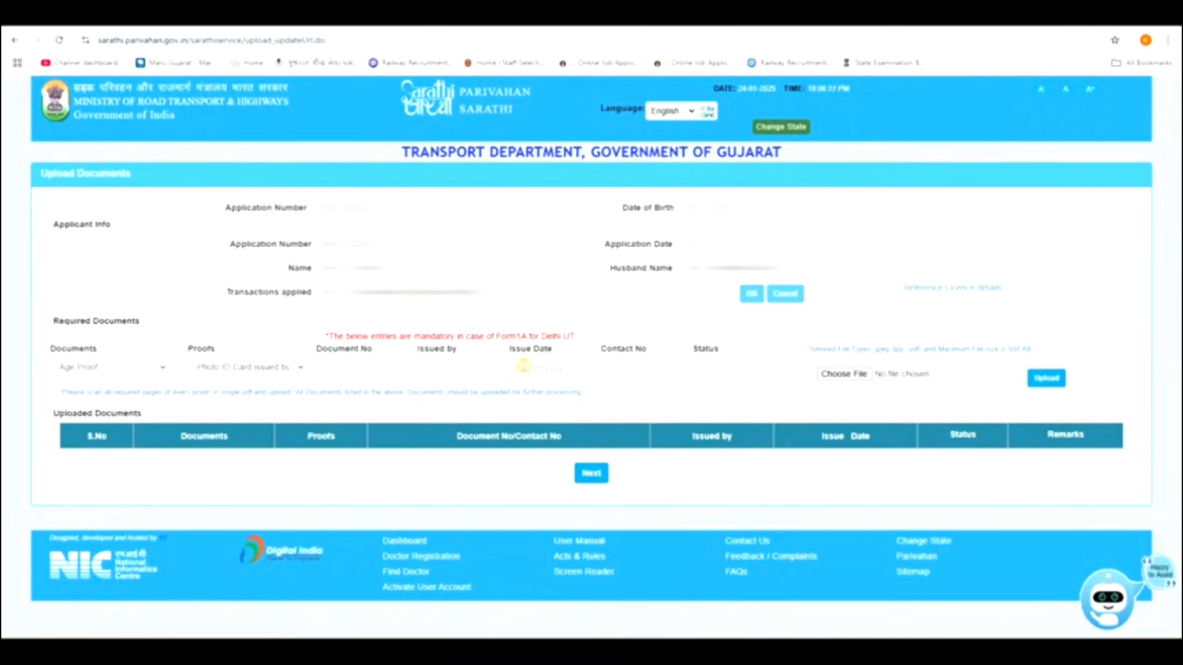
Step: Set the issue date for the Age Proof with Photo ID Card, upload its file and confirm it
{"action": "left_click", "coordinate": [523, 372]}
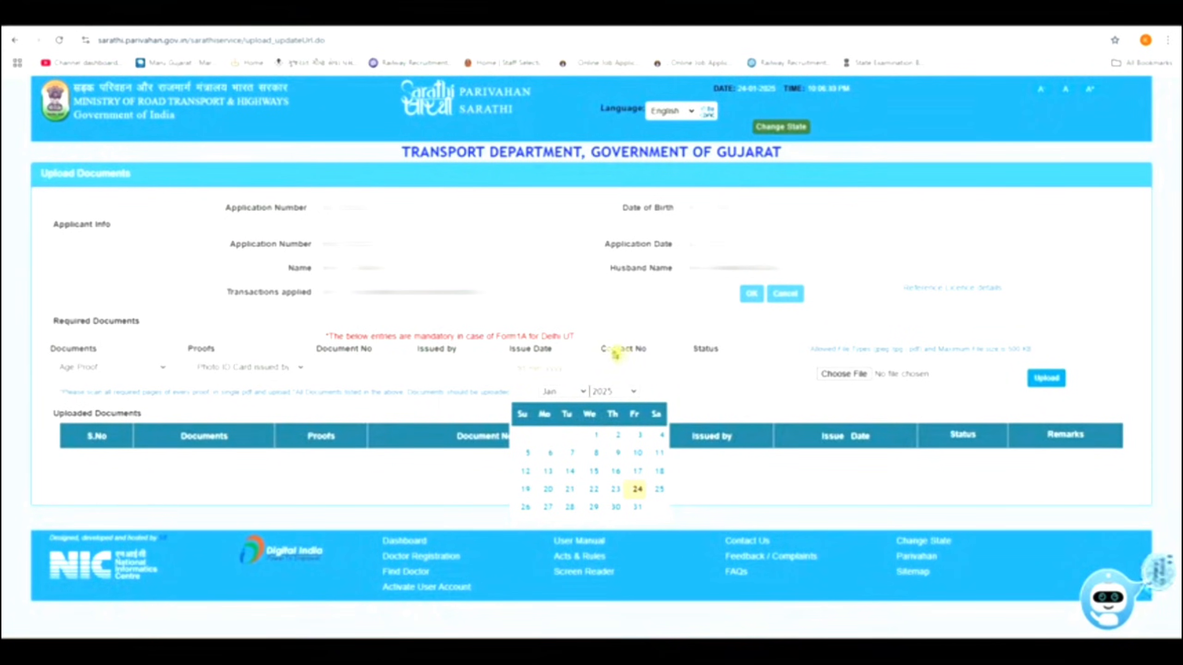
{"action": "left_click", "coordinate": [614, 368]}
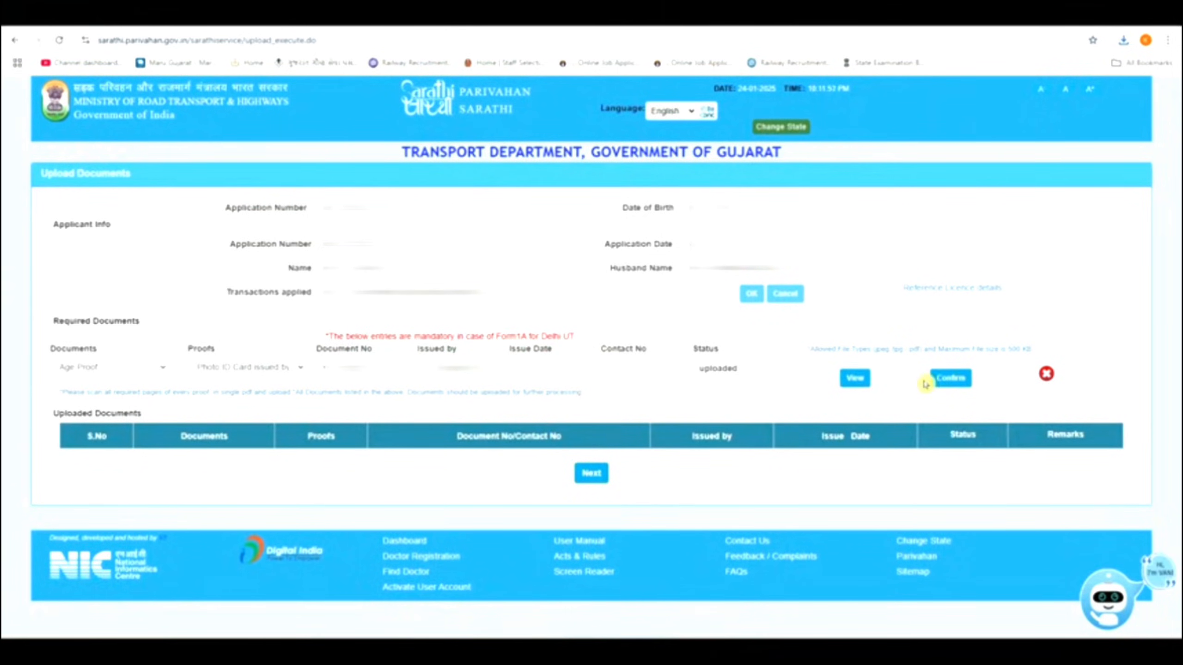
{"action": "left_click", "coordinate": [951, 381]}
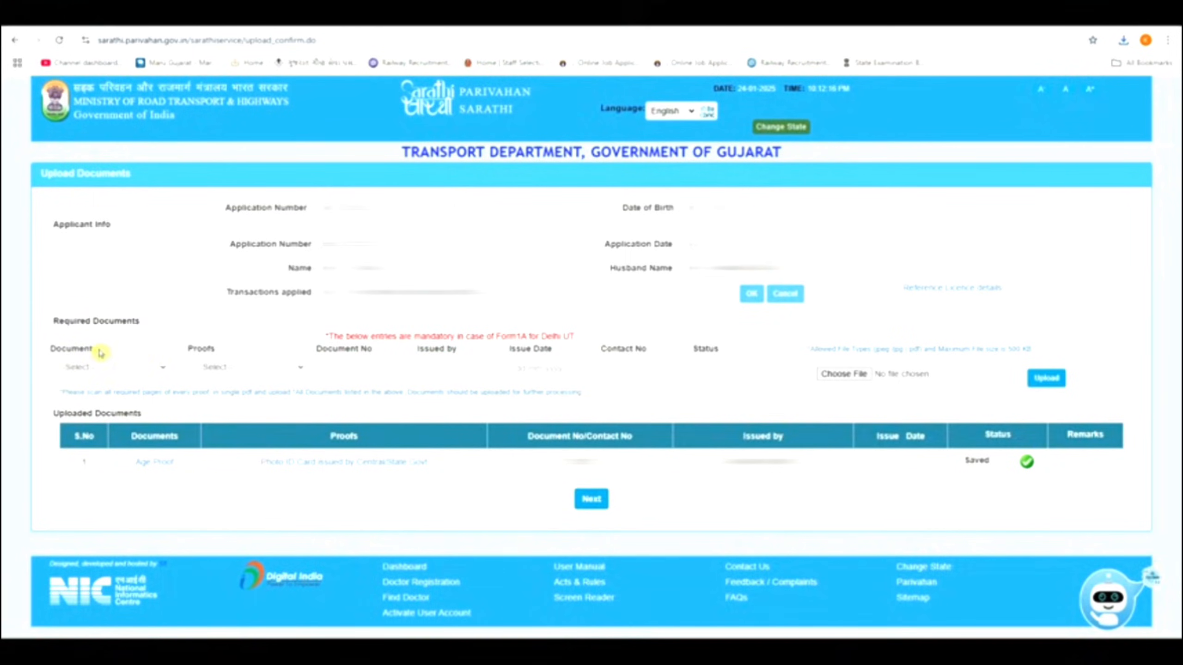
Step: Choose Address Proof (Present) as the document and Aadhar Card With DOB as its proof
{"action": "left_click", "coordinate": [86, 367]}
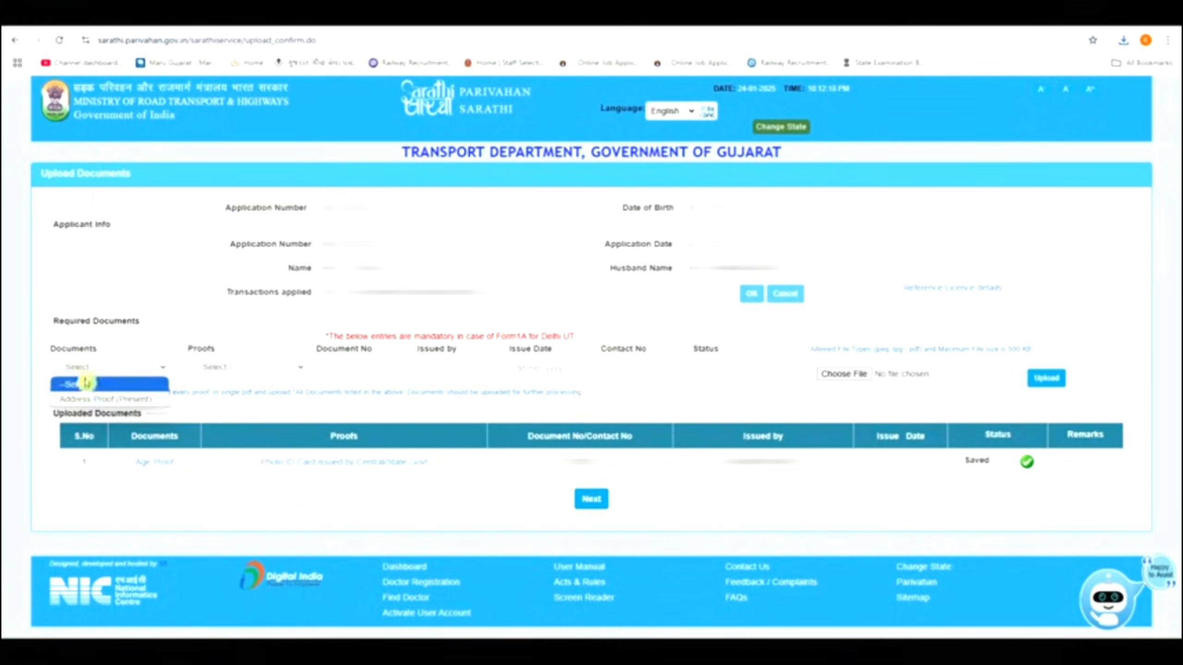
{"action": "left_click", "coordinate": [130, 400]}
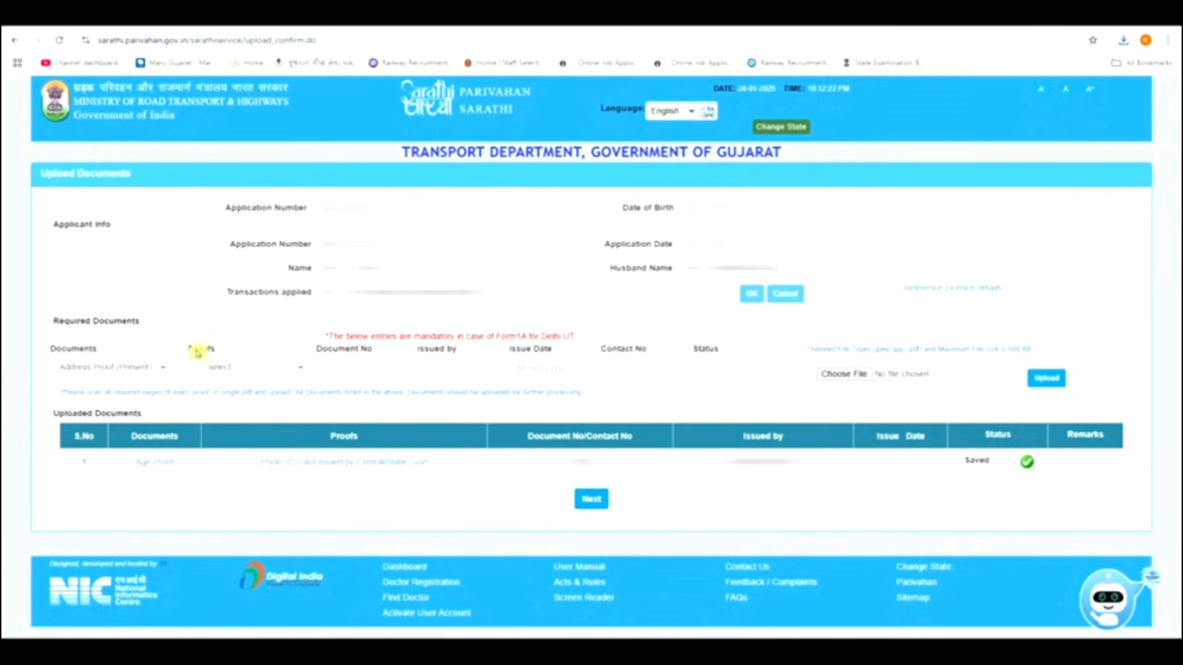
{"action": "left_click", "coordinate": [224, 376]}
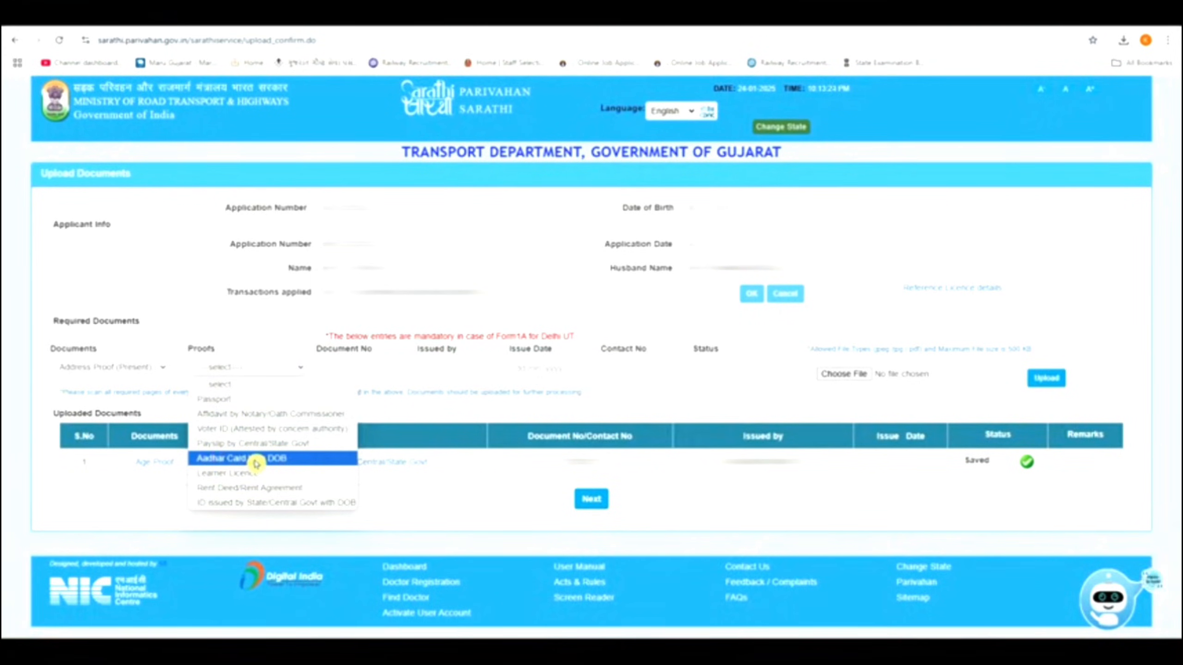
{"action": "left_click", "coordinate": [256, 461]}
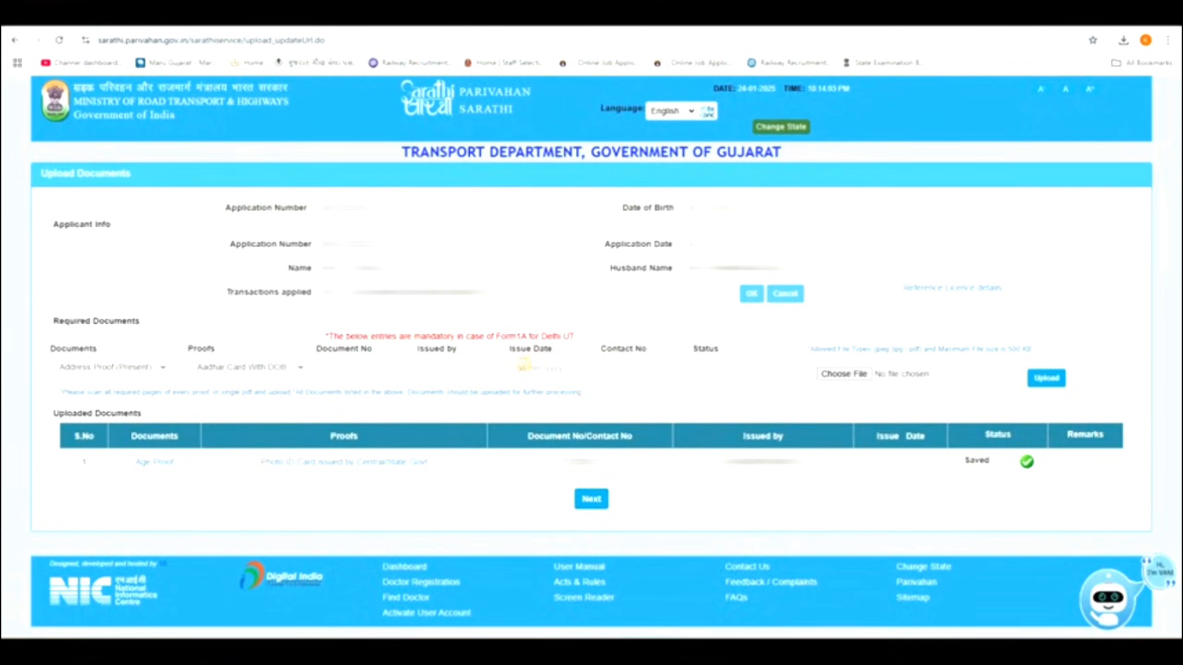
Step: Set the address proof's issue date, upload the Aadhar card file and confirm the upload
{"action": "left_click", "coordinate": [520, 368]}
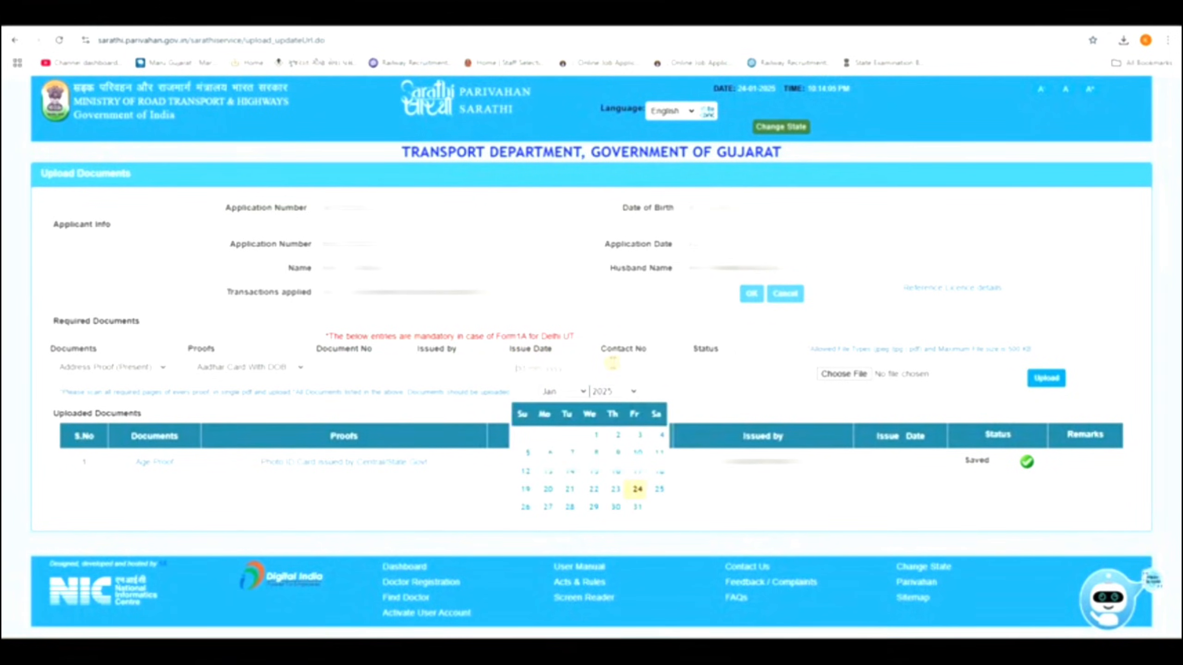
{"action": "left_click", "coordinate": [654, 360]}
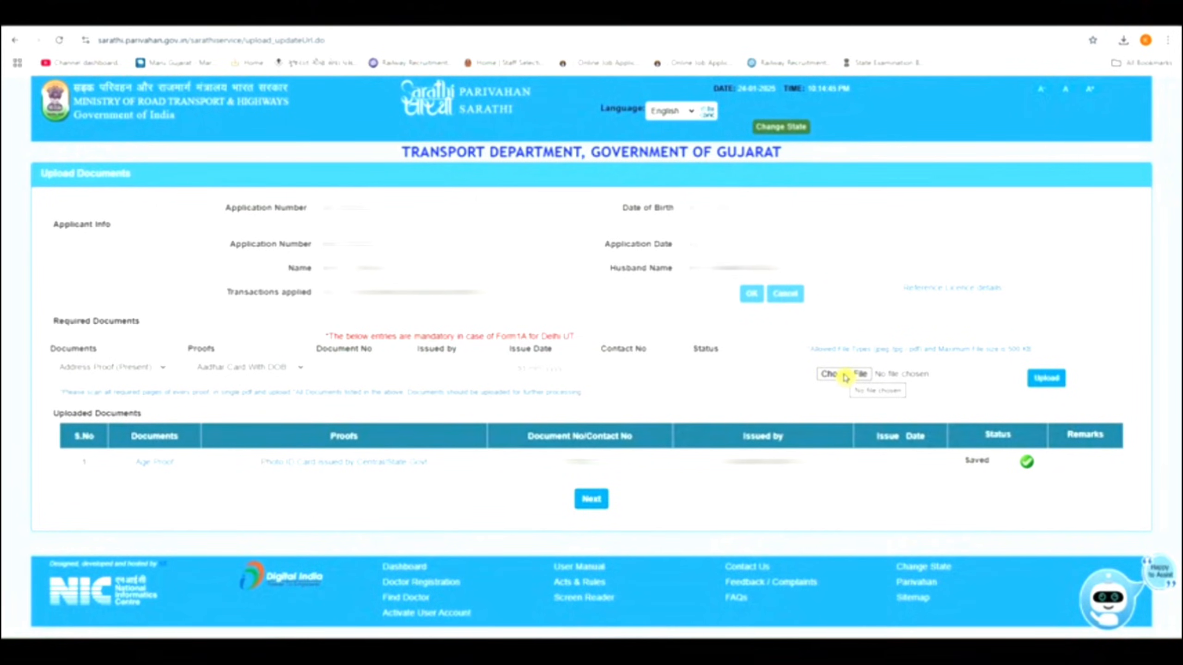
{"action": "left_click", "coordinate": [1042, 378]}
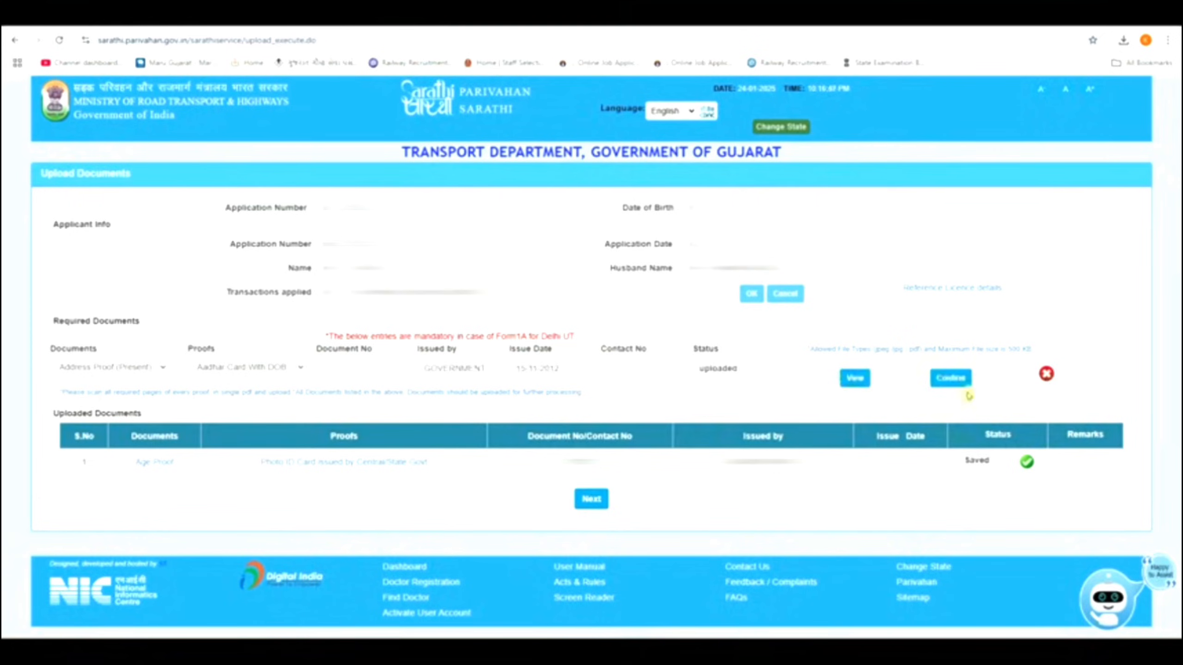
{"action": "left_click", "coordinate": [950, 380]}
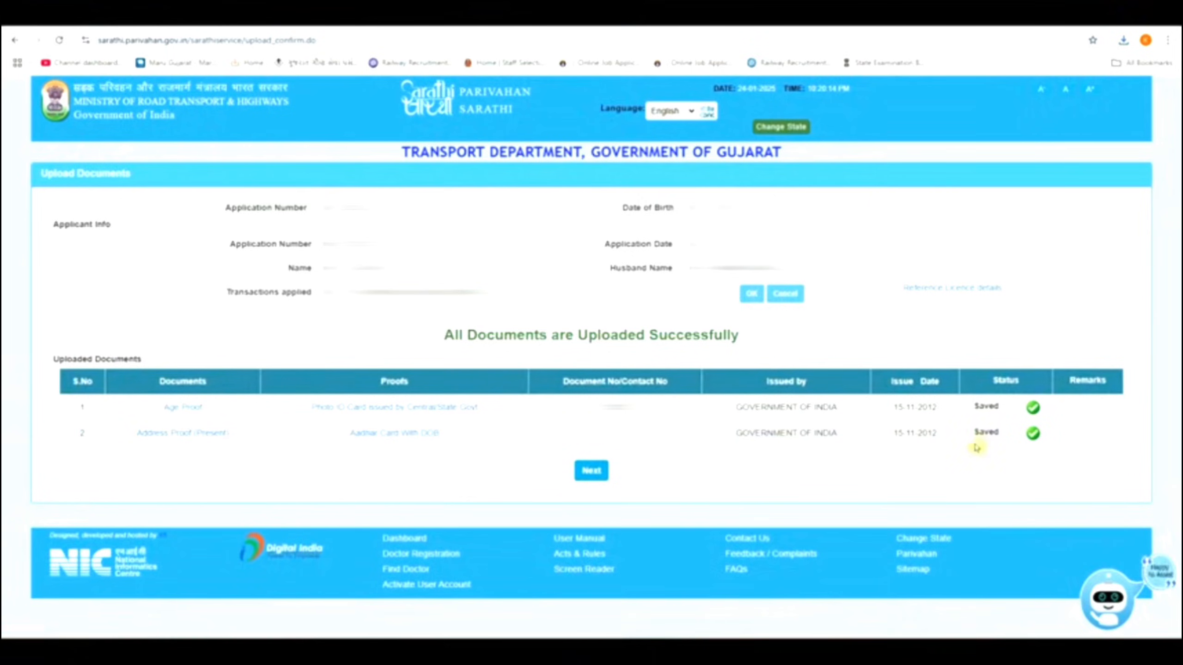
Step: Continue from the uploaded documents and submit the application status form to view remaining stages
{"action": "left_click", "coordinate": [593, 471]}
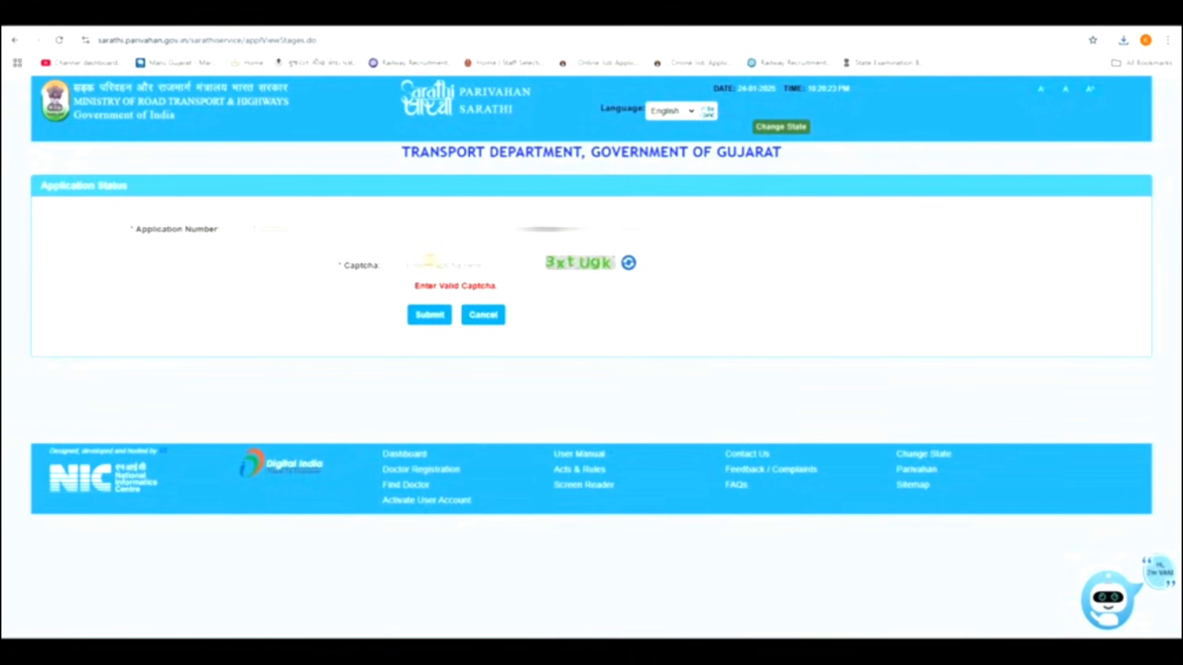
{"action": "left_click", "coordinate": [432, 320]}
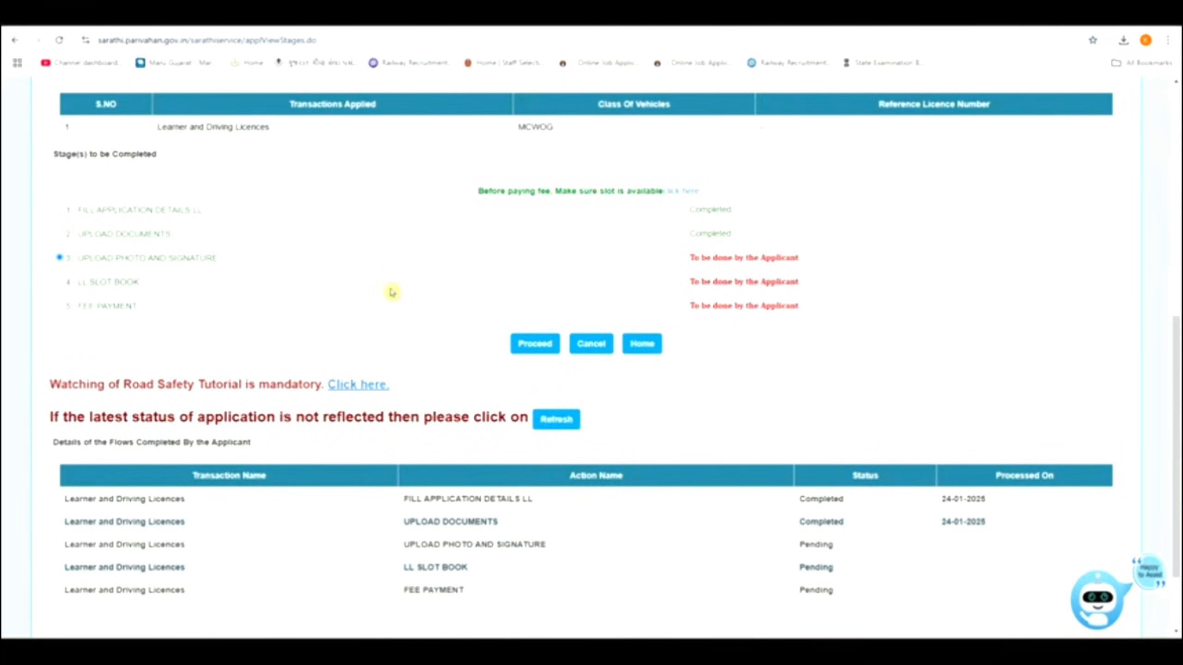
Step: Proceed to the photo and signature stage, choose the photo file Photo 15kb.jpg and the signature file, and upload them
{"action": "left_click", "coordinate": [548, 345]}
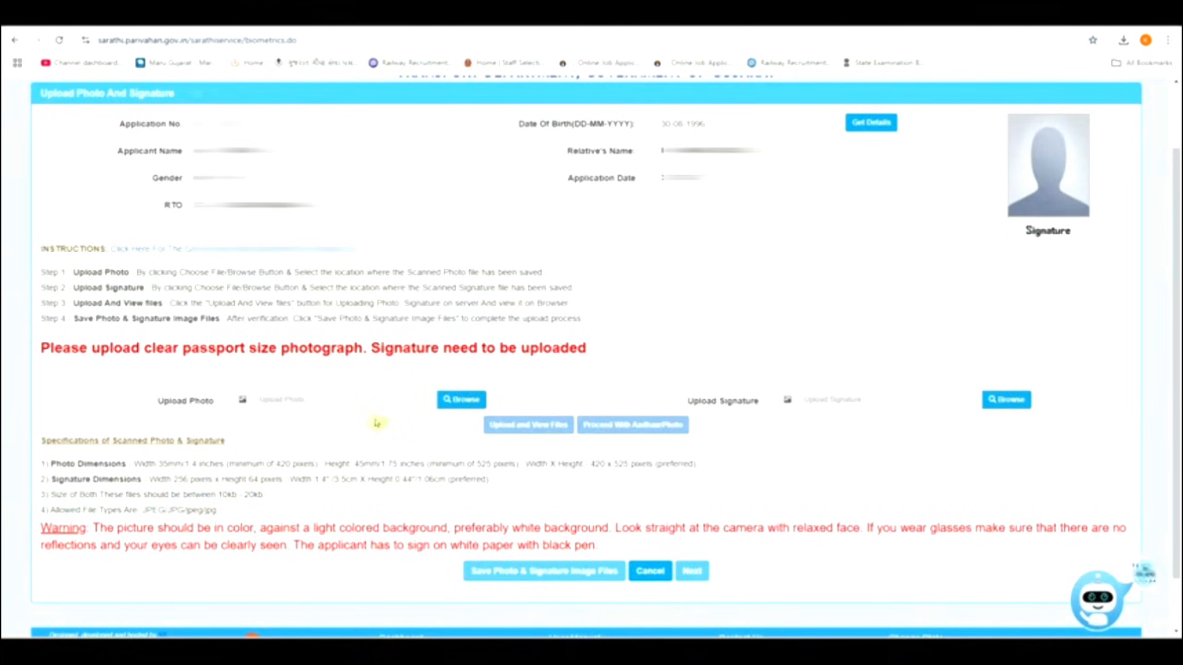
{"action": "left_click", "coordinate": [450, 406]}
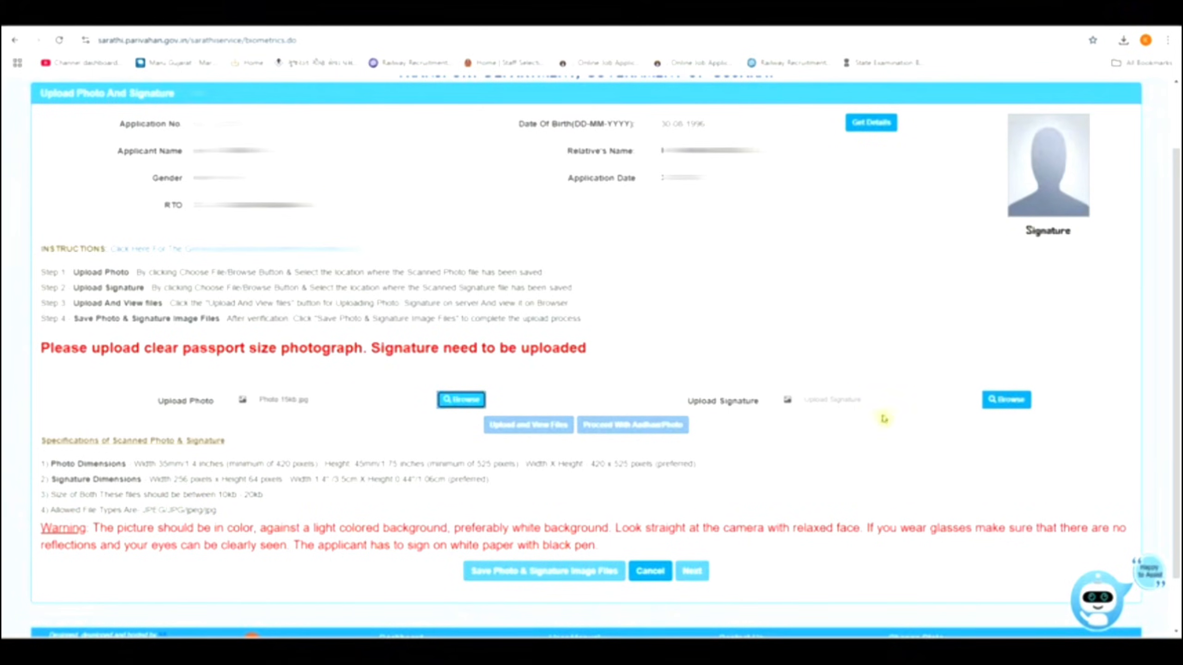
{"action": "left_click", "coordinate": [991, 400]}
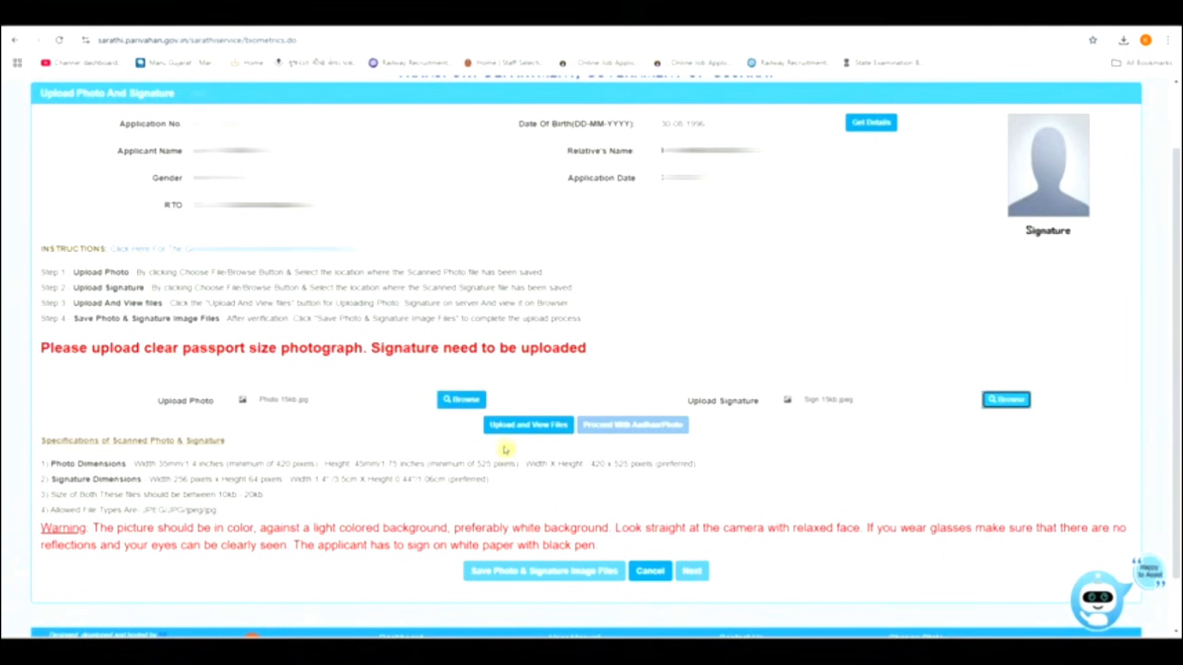
{"action": "left_click", "coordinate": [515, 433]}
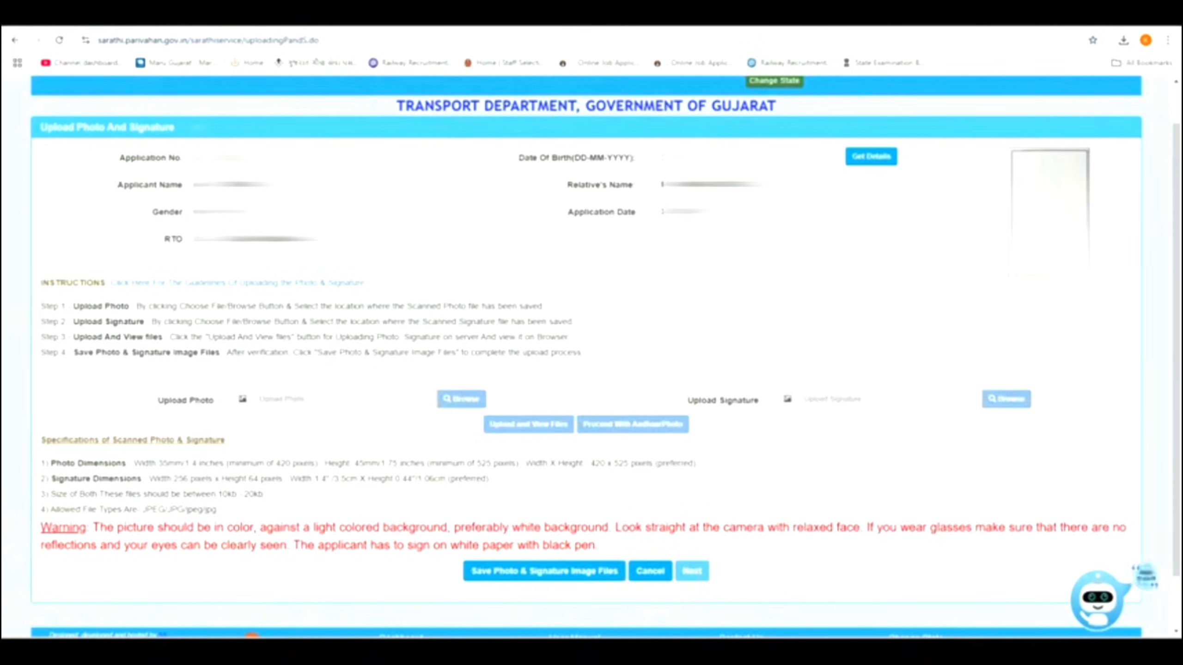
Step: Save the photo and signature image files, accept the confirmation alert, and continue to the next stage
{"action": "left_click", "coordinate": [481, 580]}
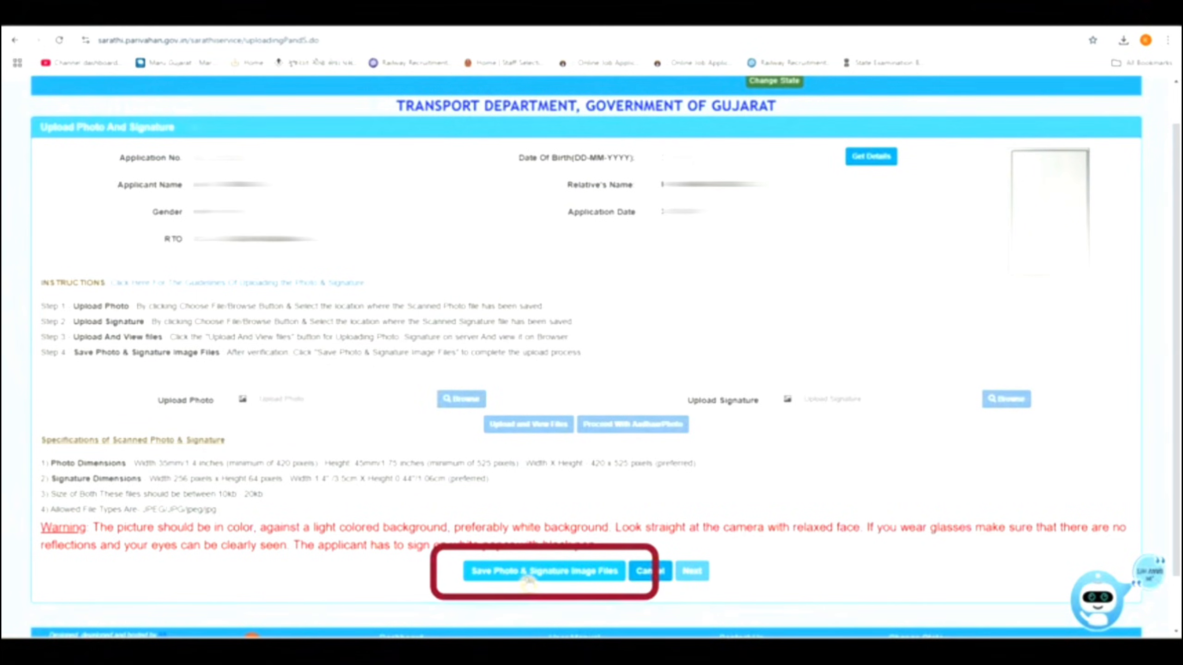
{"action": "left_click", "coordinate": [578, 578]}
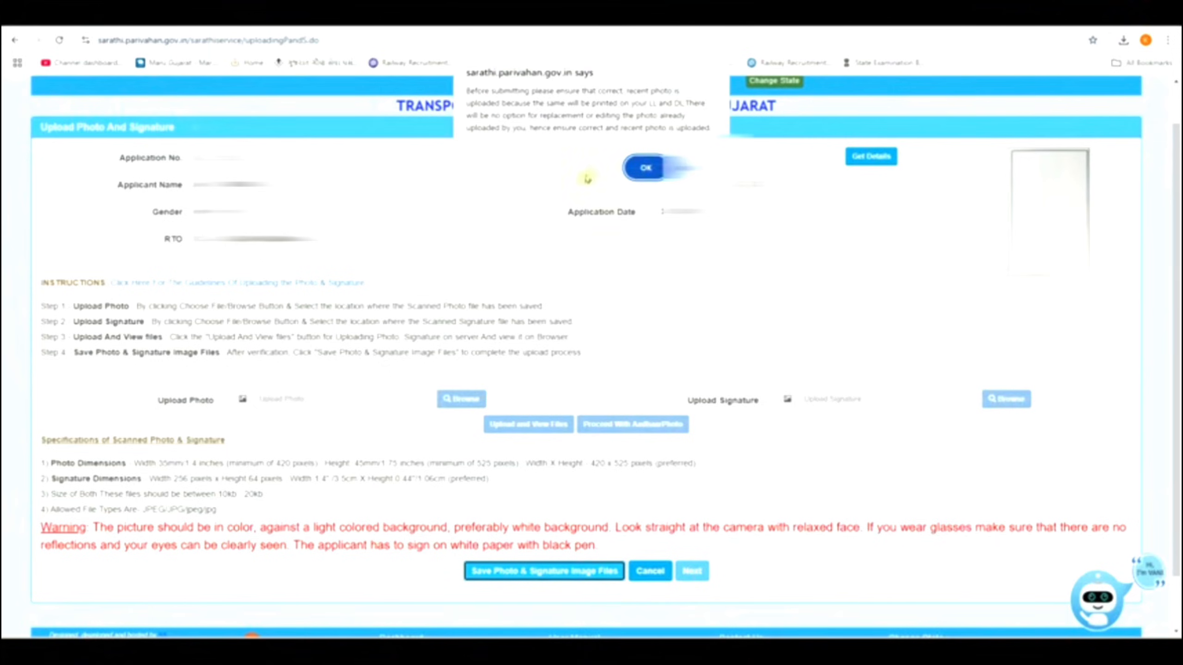
{"action": "left_click", "coordinate": [650, 173]}
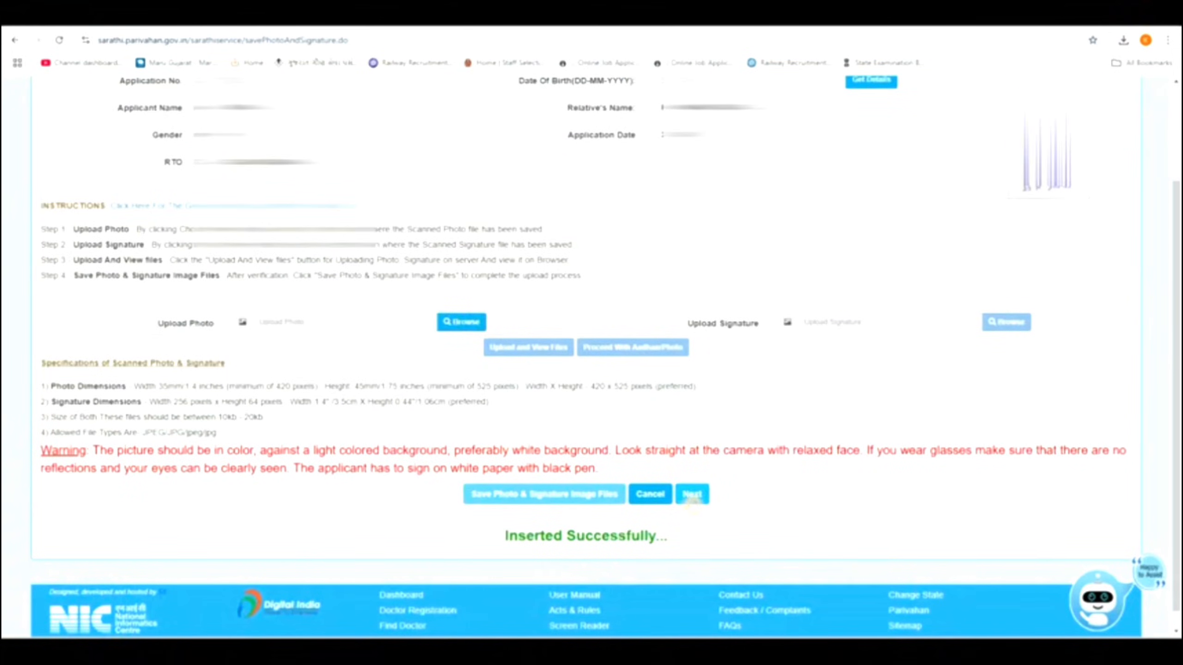
{"action": "left_click", "coordinate": [693, 495]}
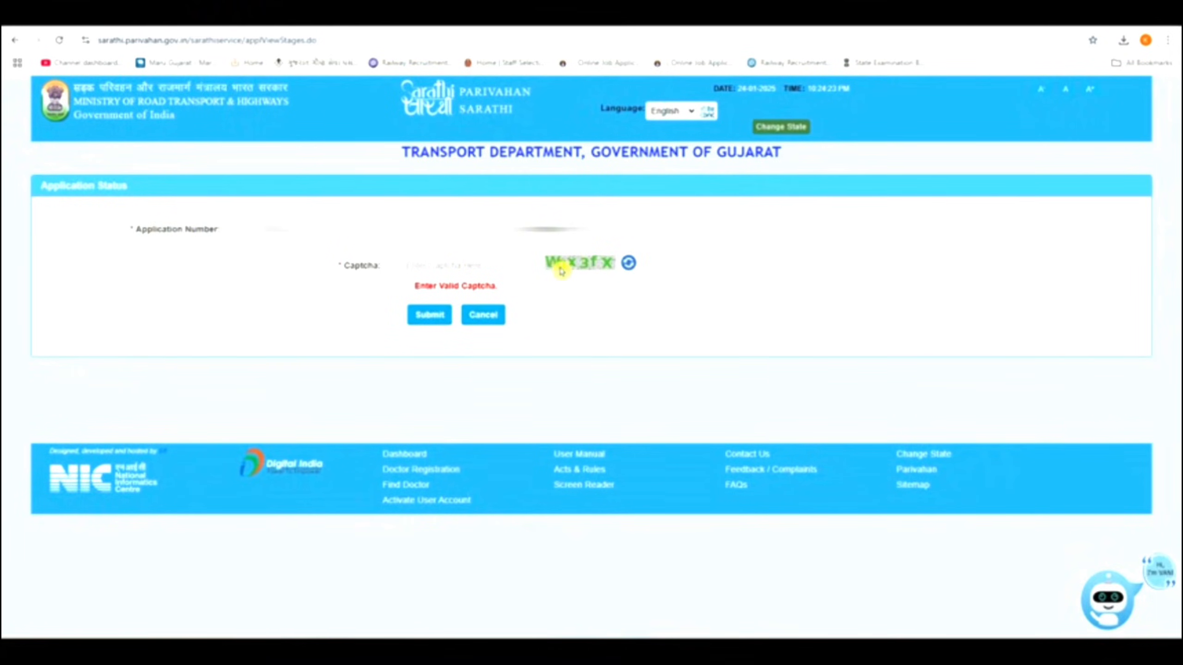
Step: Submit the application status captcha form and proceed to book the learner licence test slot
{"action": "left_click", "coordinate": [454, 268]}
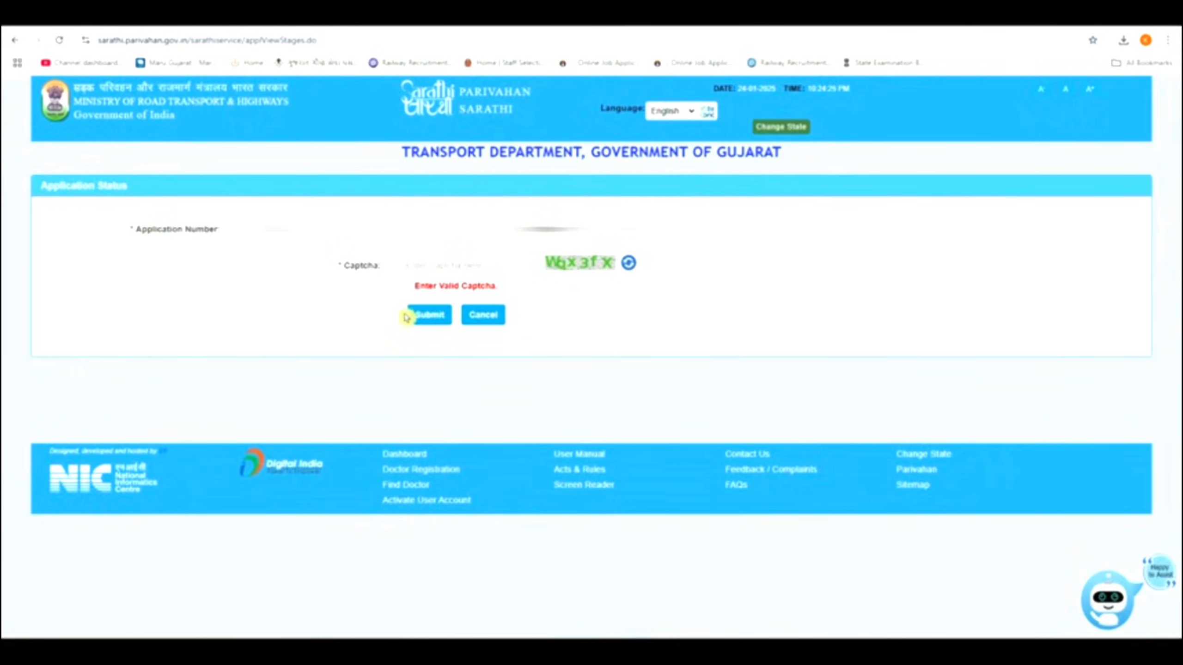
{"action": "left_click", "coordinate": [431, 316]}
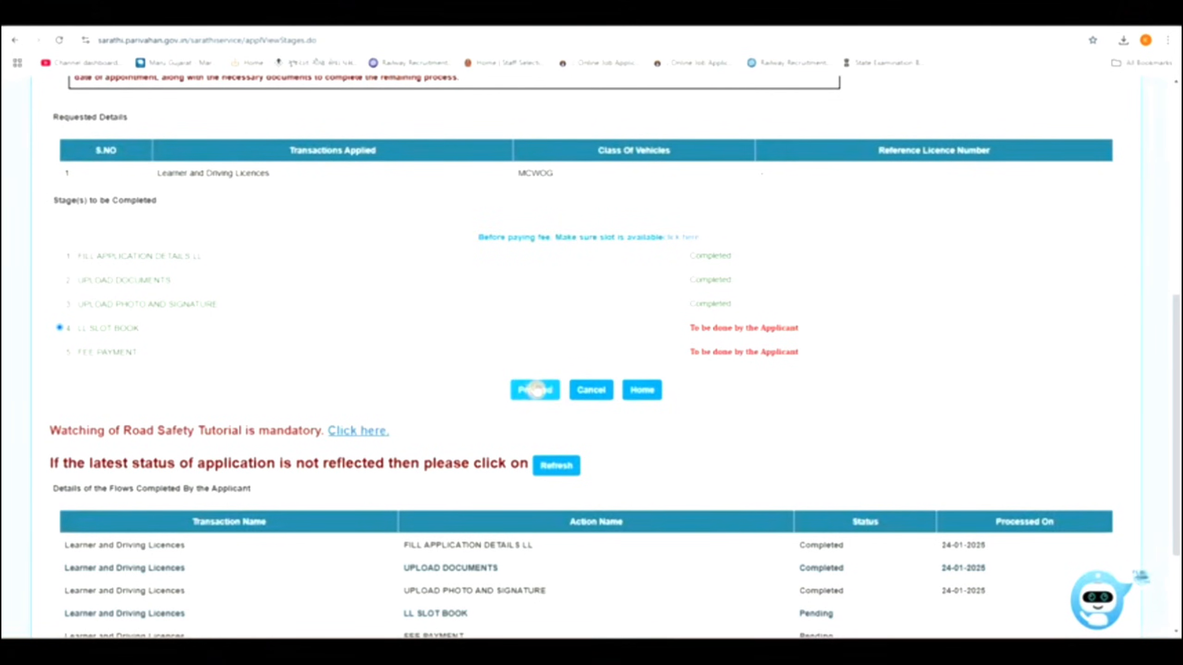
{"action": "left_click", "coordinate": [544, 391]}
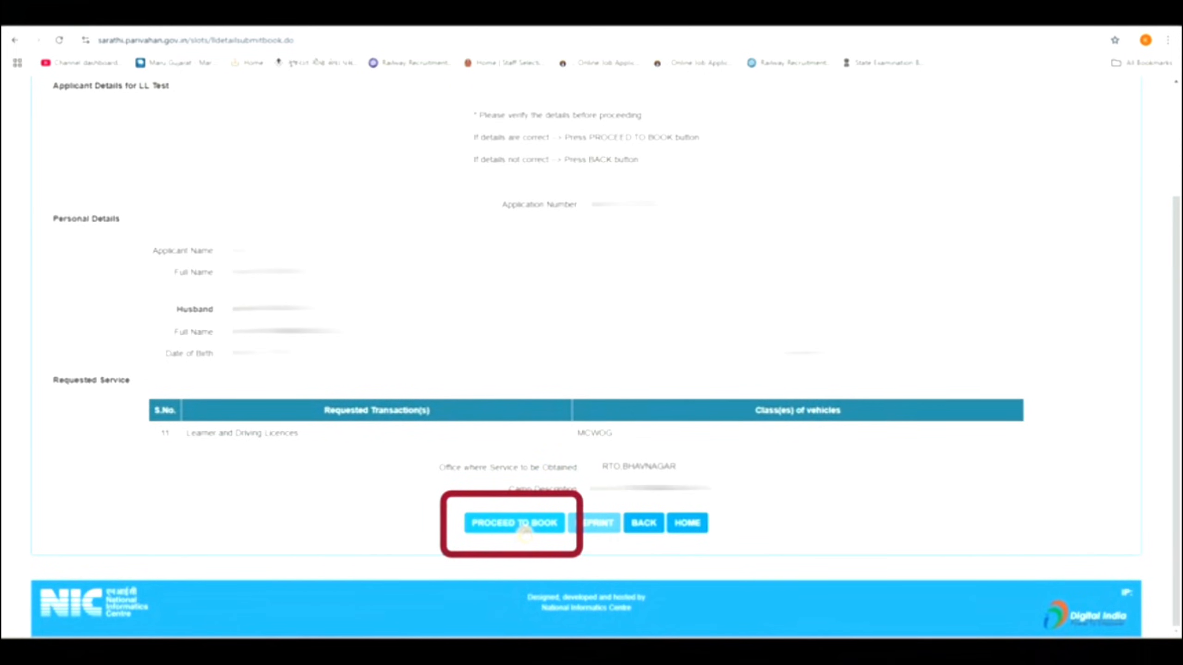
{"action": "left_click", "coordinate": [524, 533]}
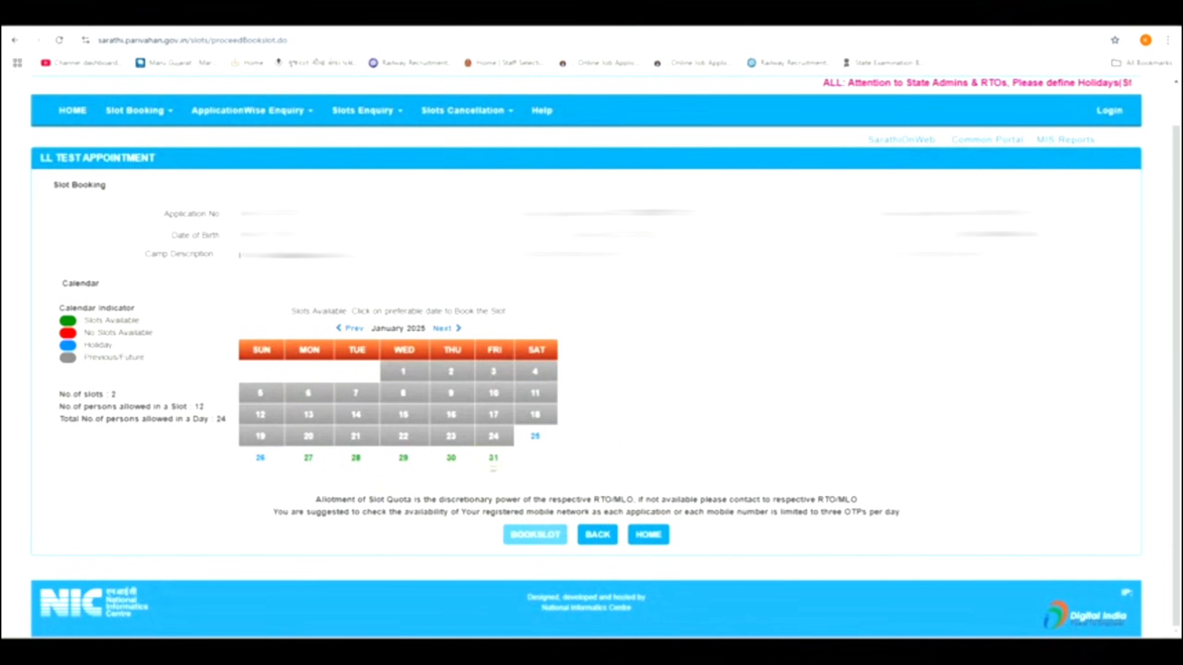
Step: Book the LL test slot on 28-01-2025 in the 15:30-16:30 time slot
{"action": "left_click", "coordinate": [449, 329]}
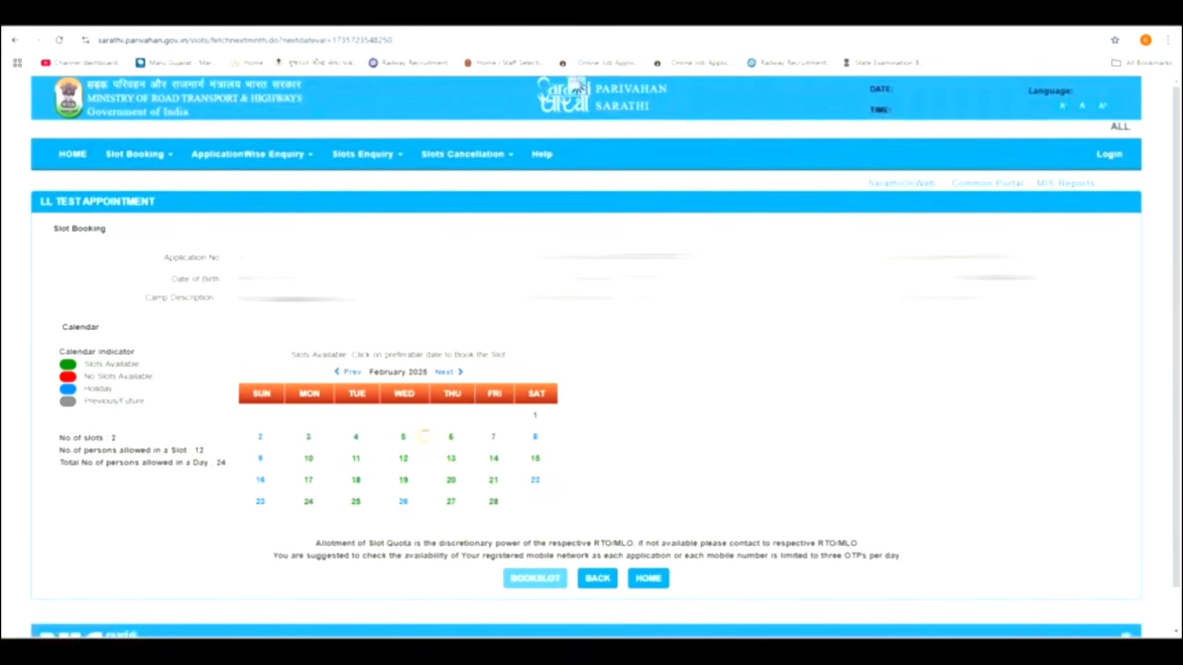
{"action": "scroll", "coordinate": [423, 436], "scroll_direction": "down", "scroll_amount": 1}
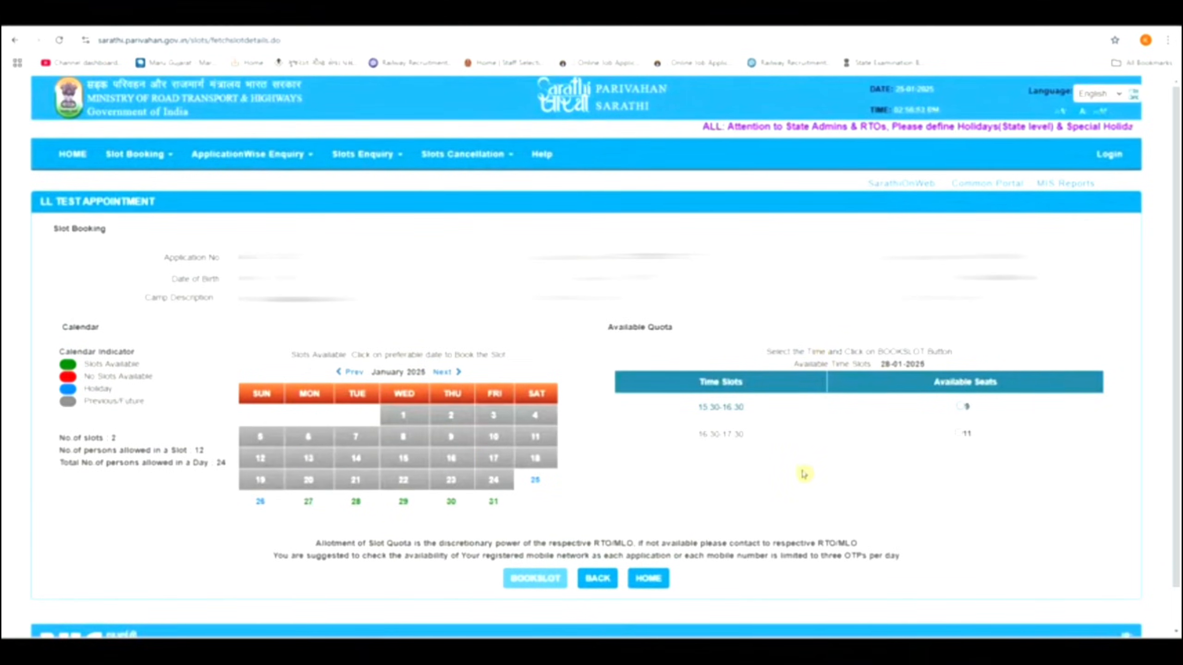
{"action": "left_click", "coordinate": [972, 408]}
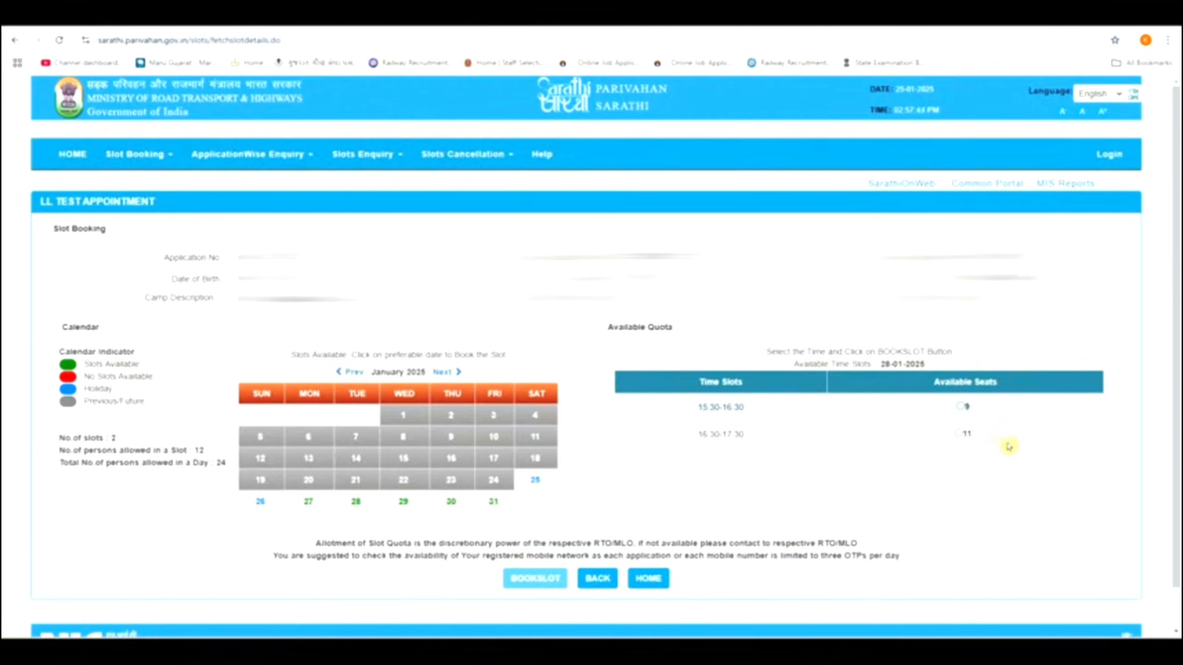
{"action": "left_click", "coordinate": [974, 411]}
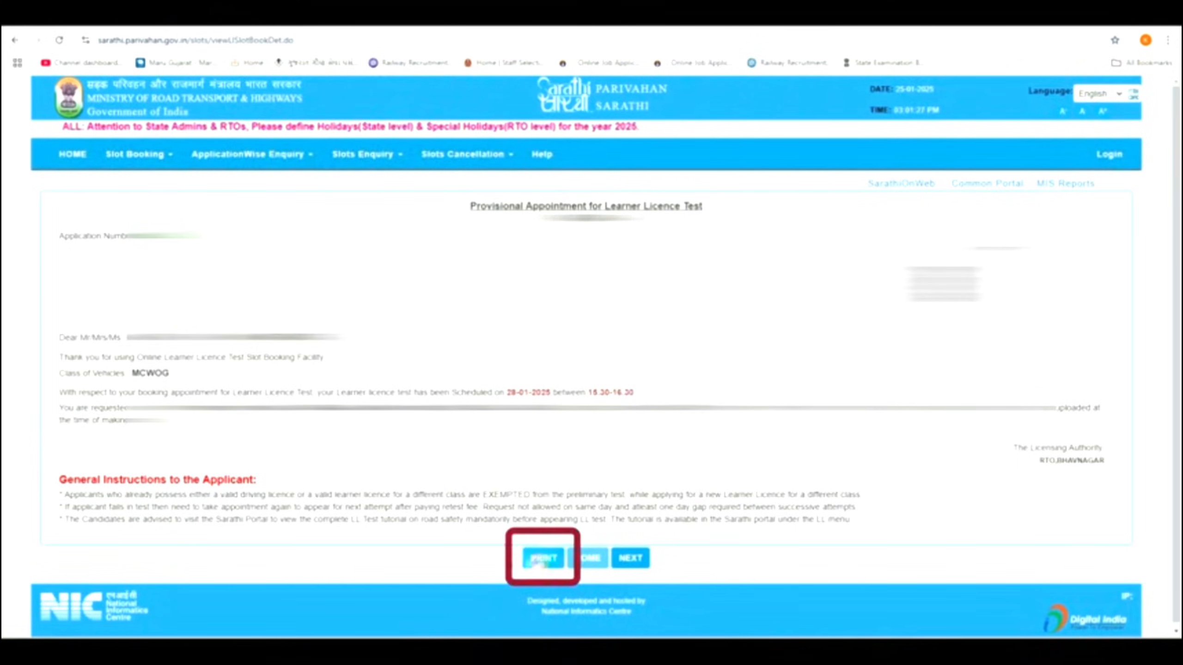
Step: Print the provisional appointment letter for the learner licence test and continue
{"action": "left_click", "coordinate": [540, 561]}
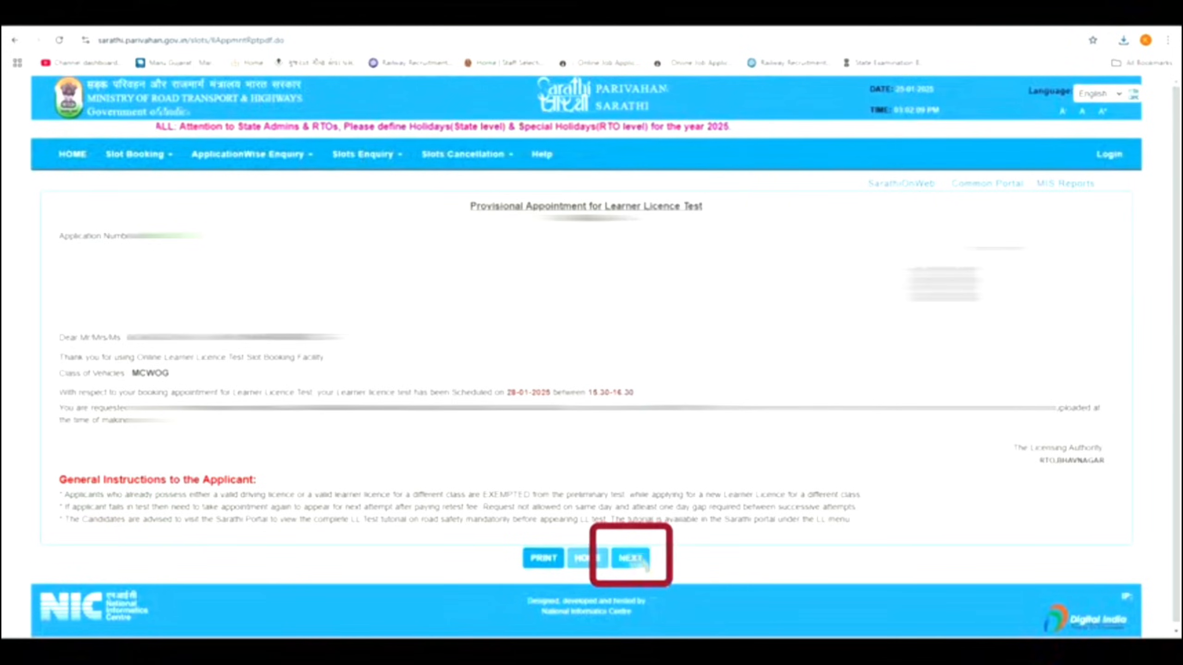
{"action": "left_click", "coordinate": [638, 560]}
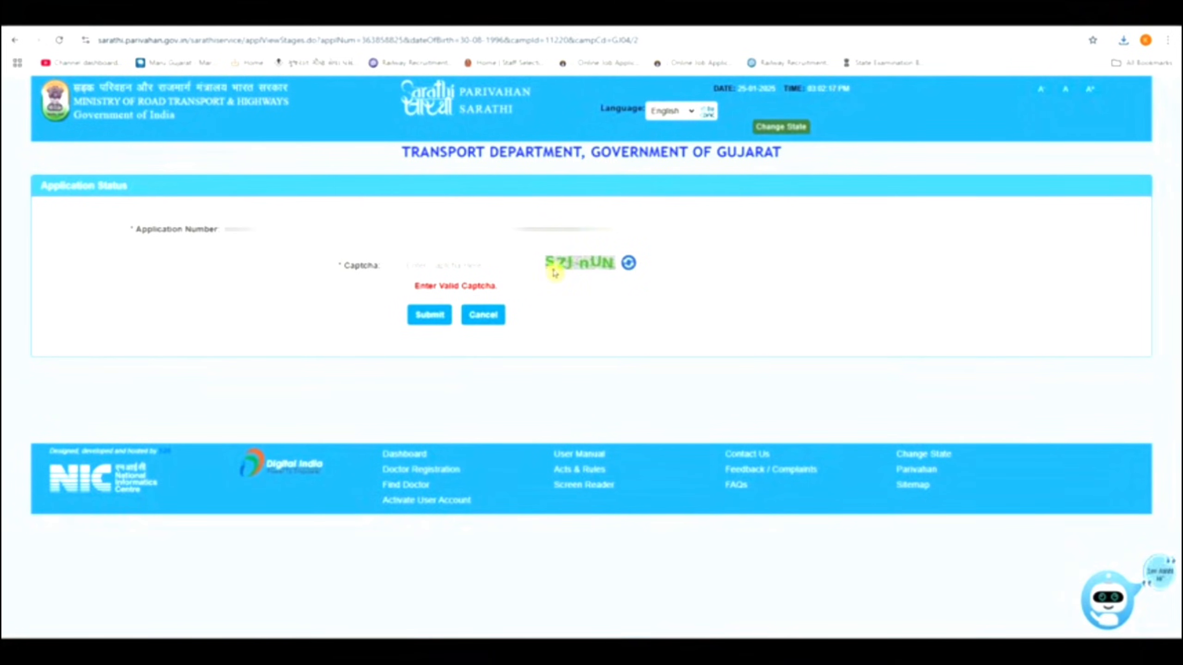
Step: Submit the application status form and proceed to the fee payment stage
{"action": "left_click", "coordinate": [429, 316]}
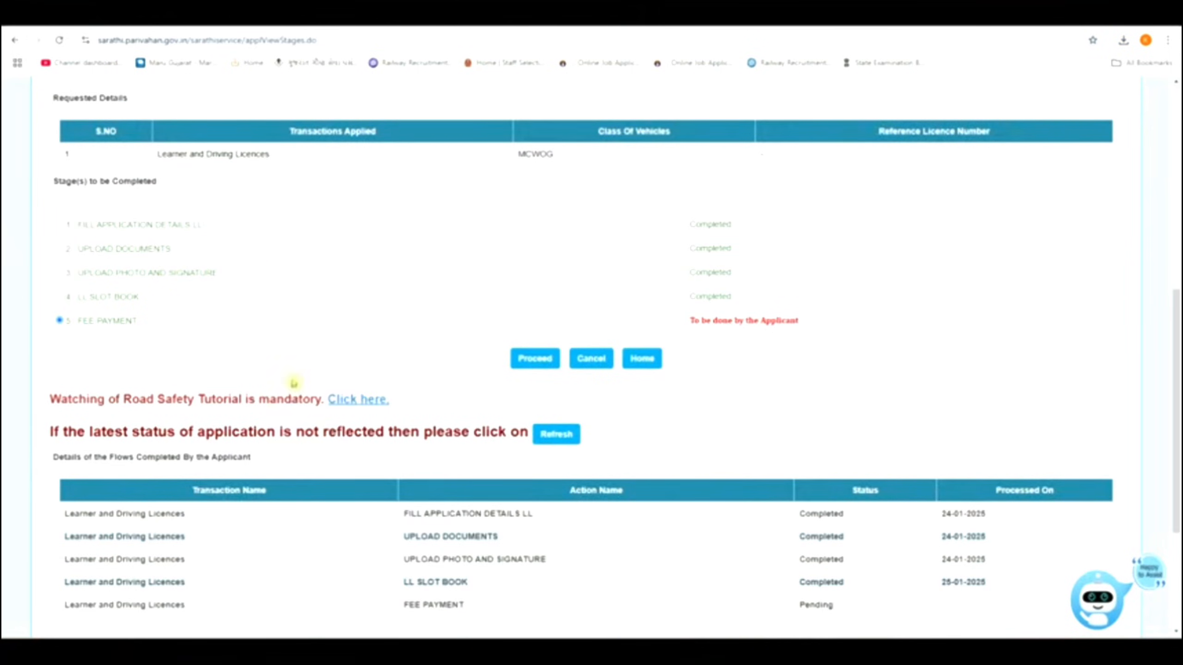
{"action": "left_click", "coordinate": [535, 360]}
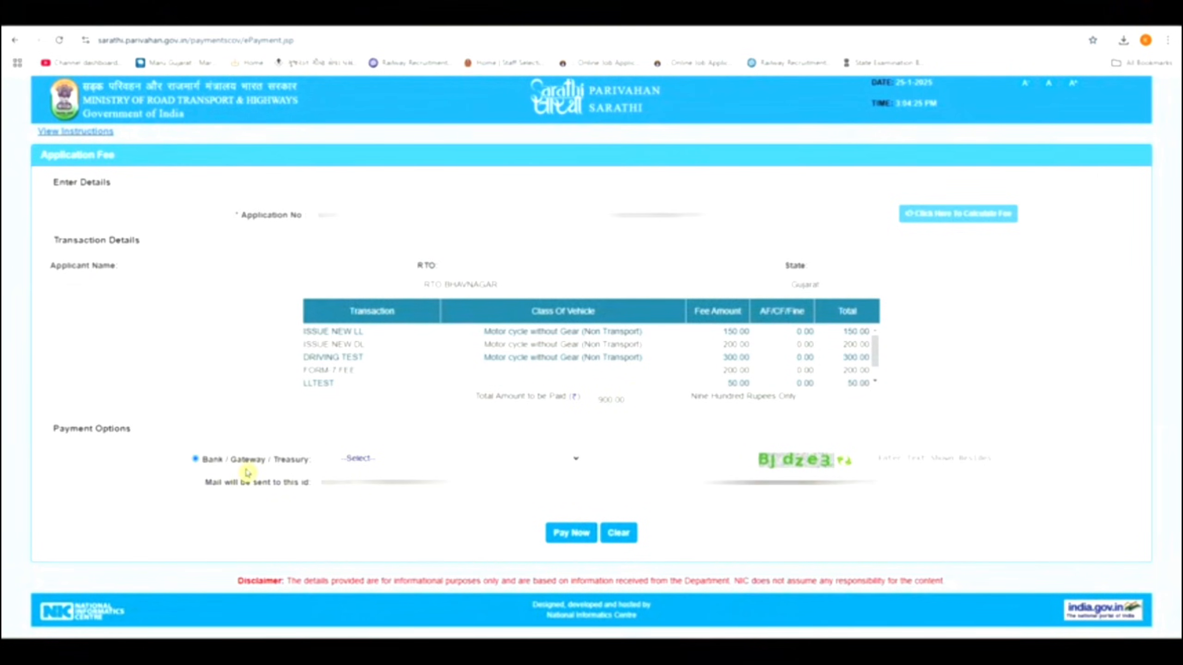
Step: Choose SBIePay as the payment gateway and start the fee payment
{"action": "left_click", "coordinate": [422, 461]}
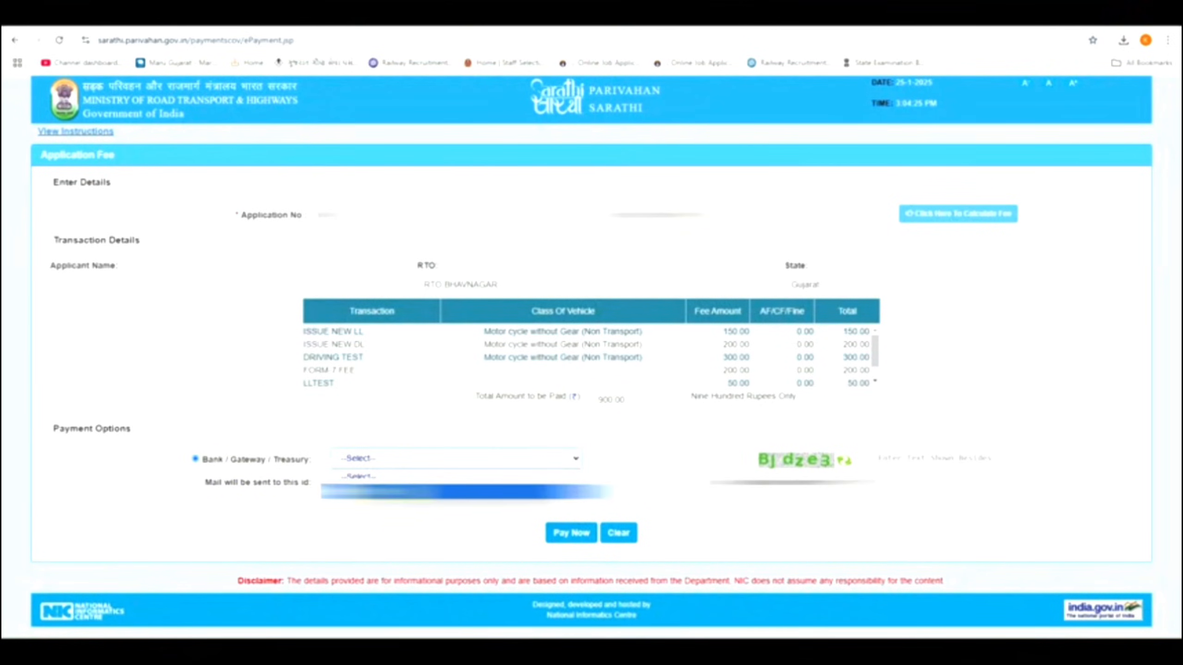
{"action": "left_click", "coordinate": [391, 493]}
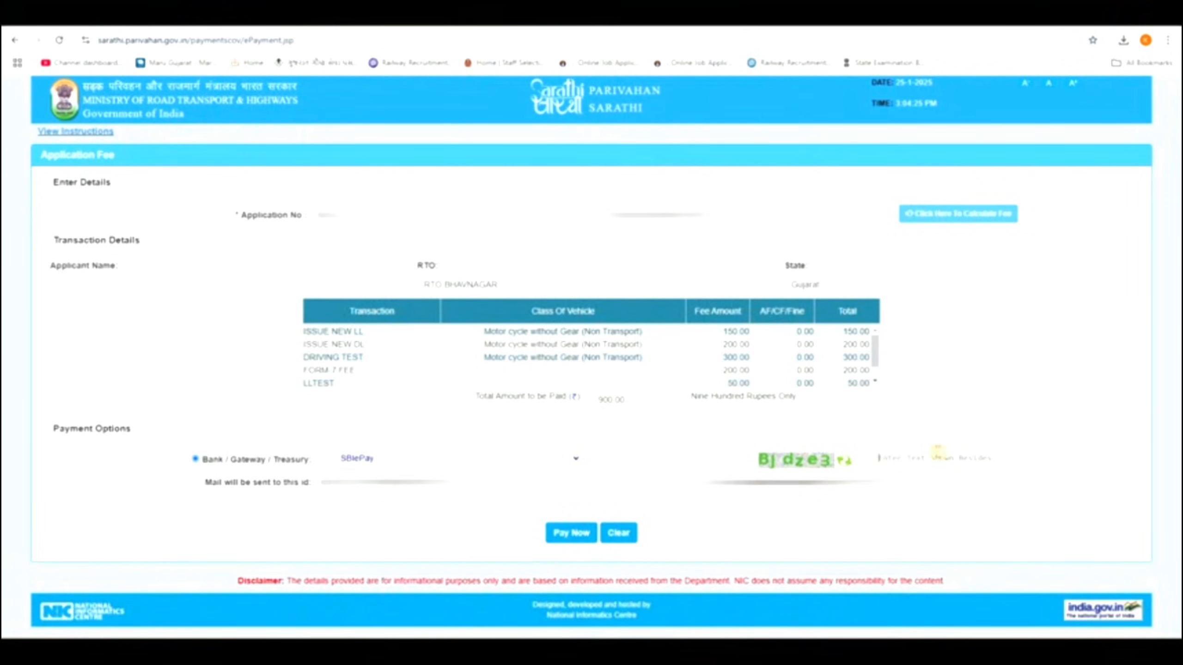
{"action": "left_click", "coordinate": [565, 536]}
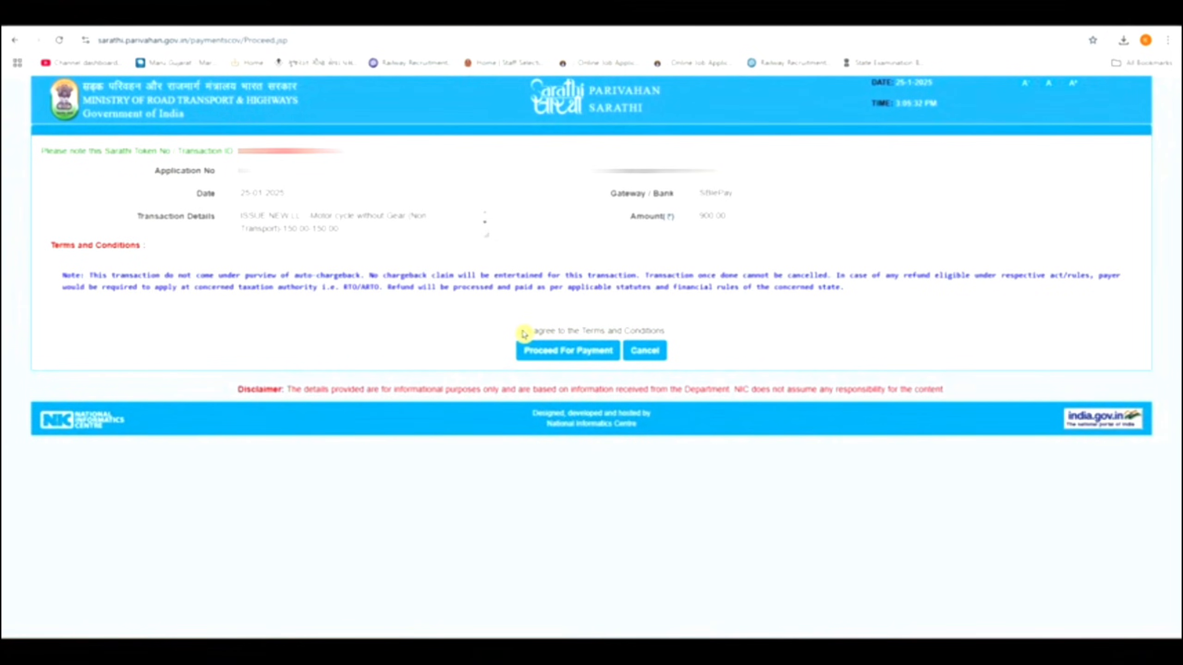
Step: Agree to the terms and conditions and proceed for payment
{"action": "left_click", "coordinate": [524, 334]}
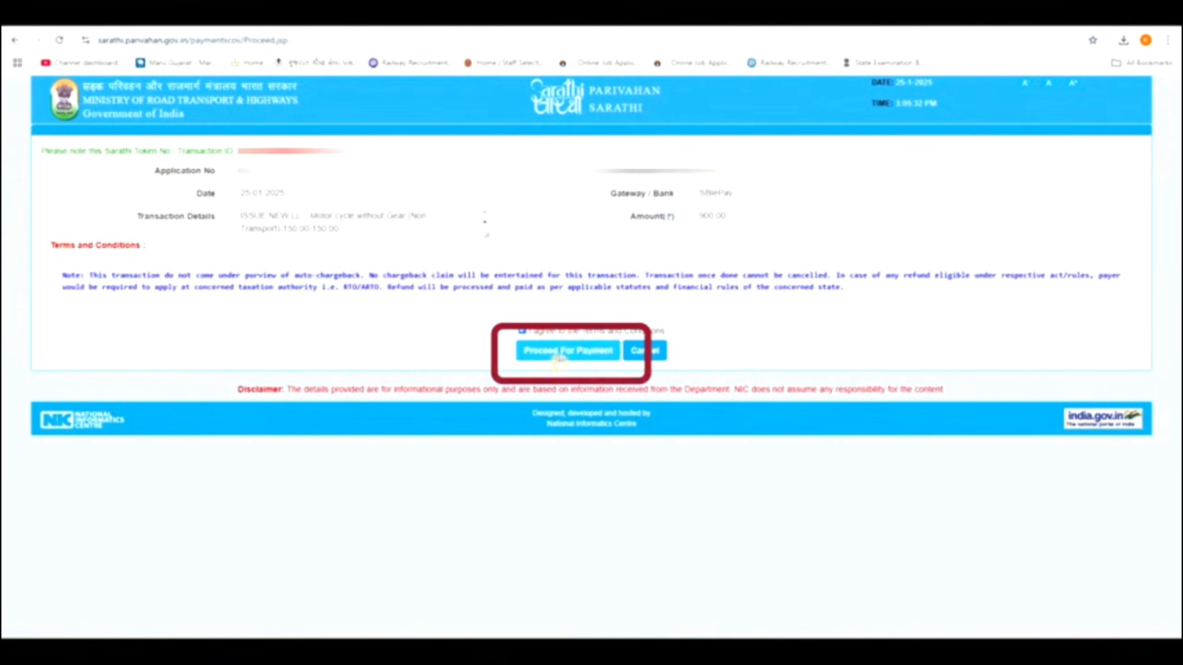
{"action": "left_click", "coordinate": [598, 354]}
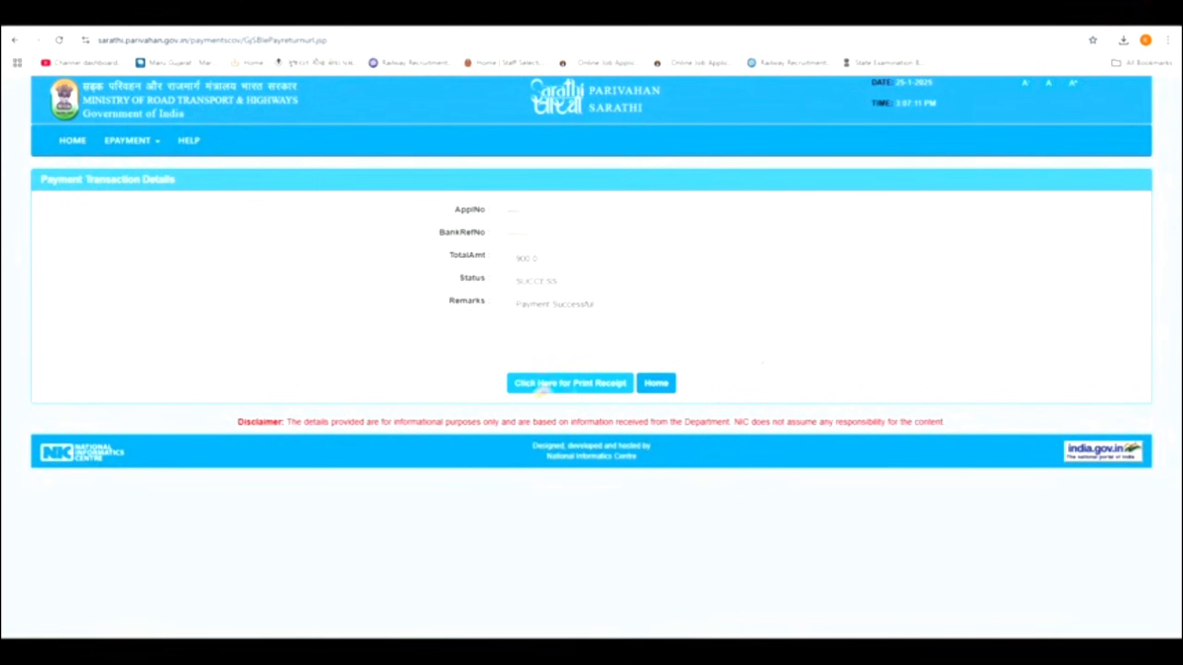
Step: Open the receipt printing form, enter the captcha inHODs, and get the receipt details
{"action": "left_click", "coordinate": [585, 390]}
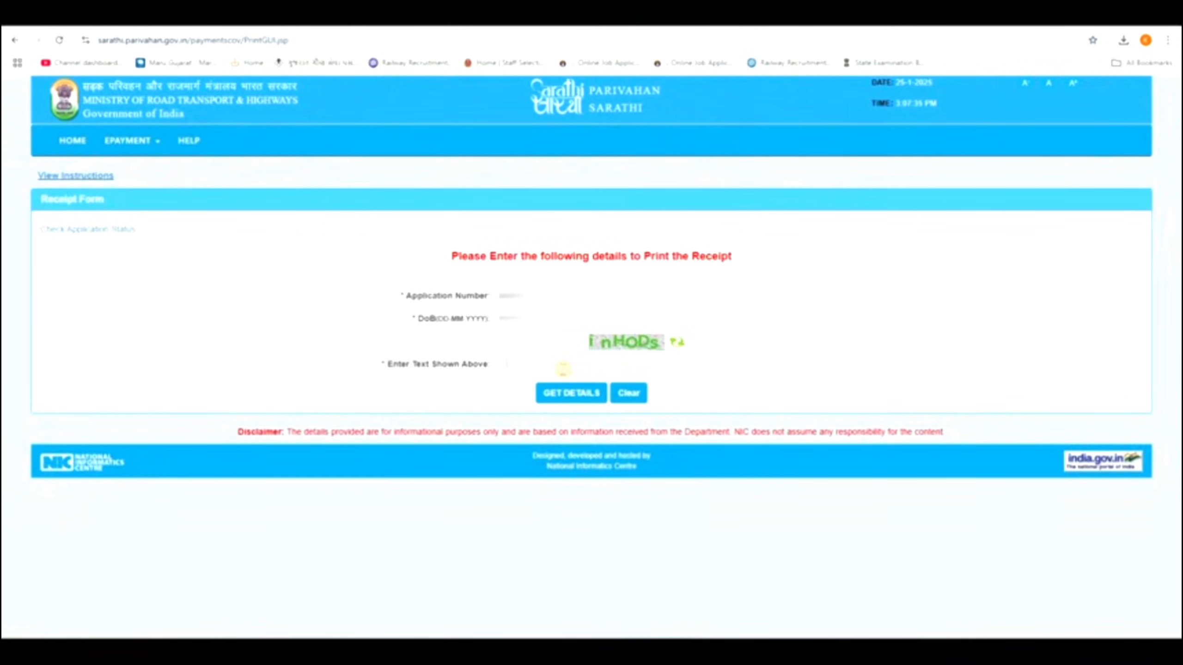
{"action": "type", "text": "inHODs"}
{"action": "left_click", "coordinate": [588, 395]}
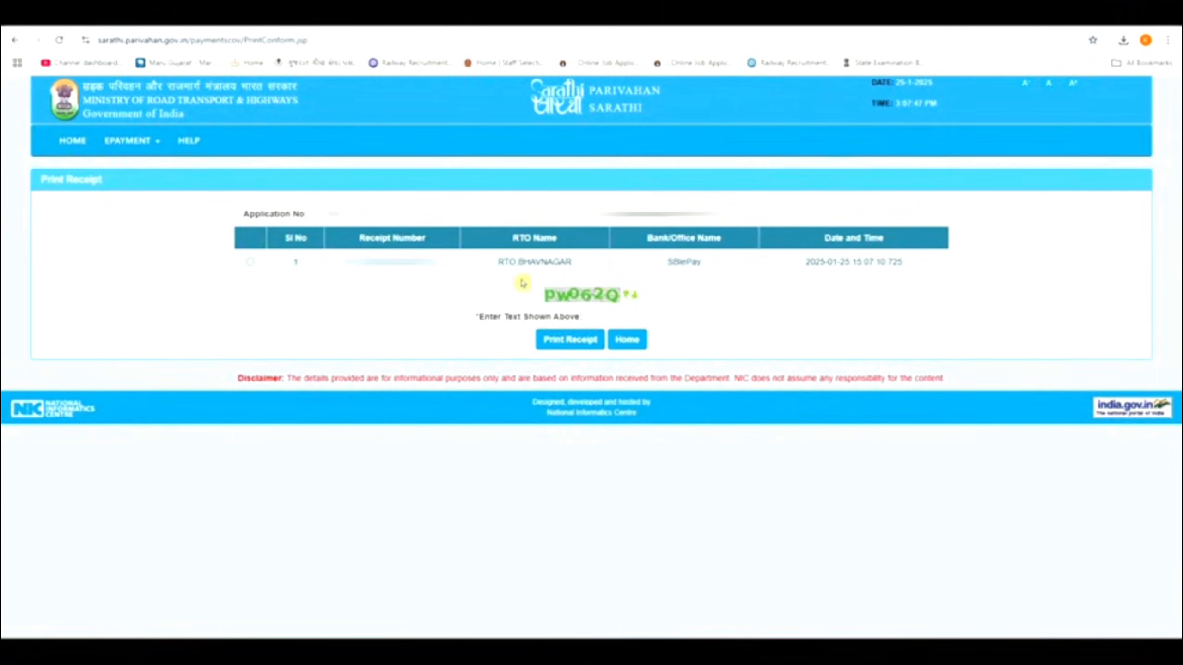
Step: Select the payment receipt and print it
{"action": "left_click", "coordinate": [250, 264]}
{"action": "left_click", "coordinate": [563, 341]}
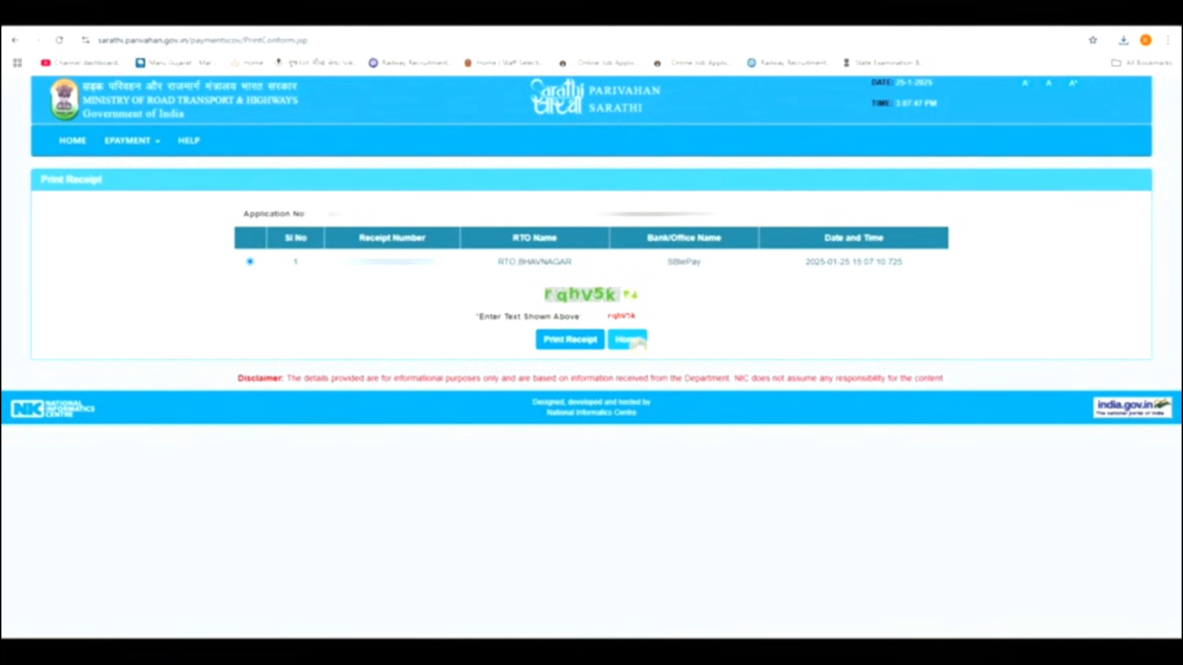
Step: Return to the home page and open the Application Status page
{"action": "left_click", "coordinate": [629, 340]}
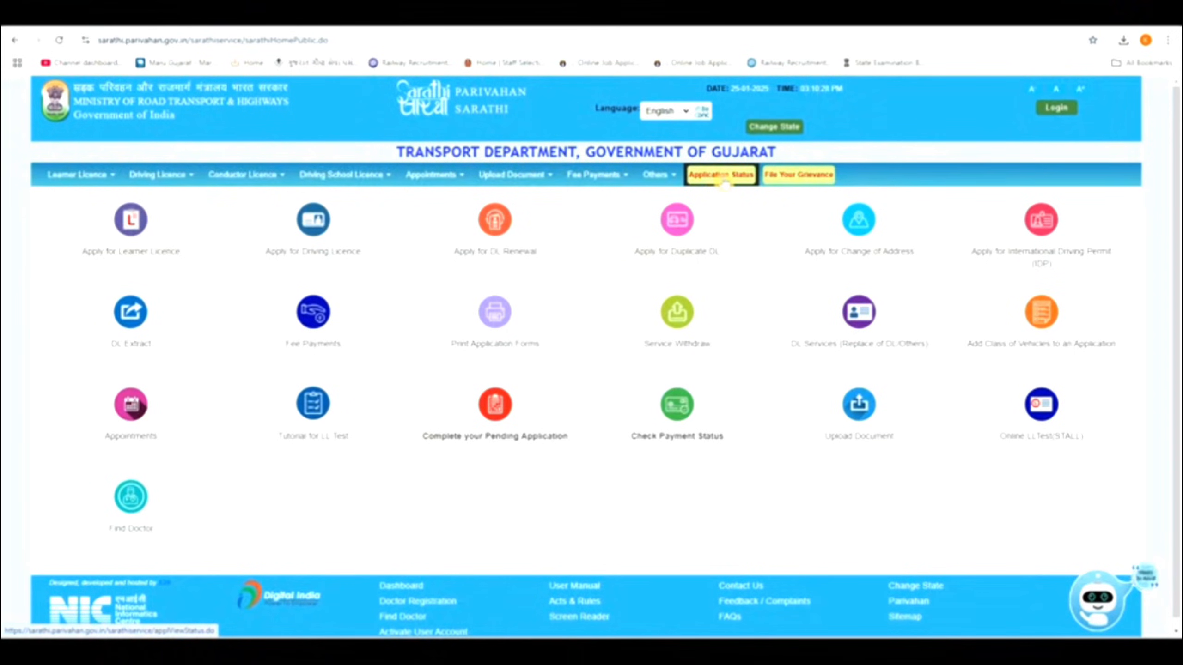
{"action": "left_click", "coordinate": [729, 180]}
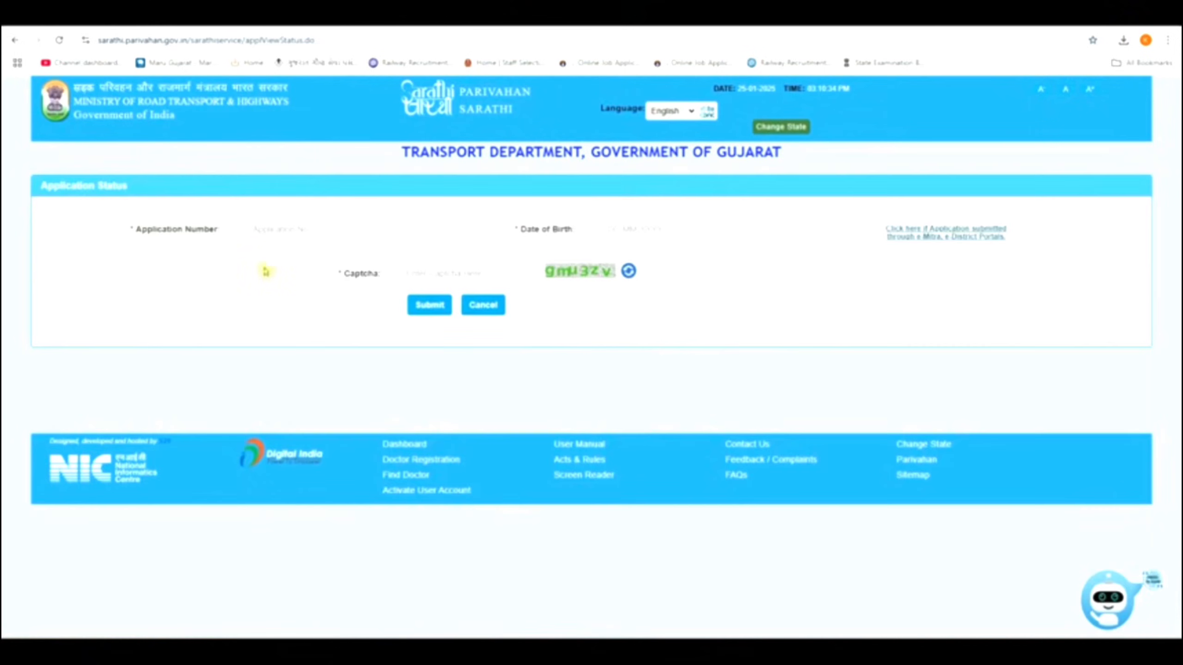